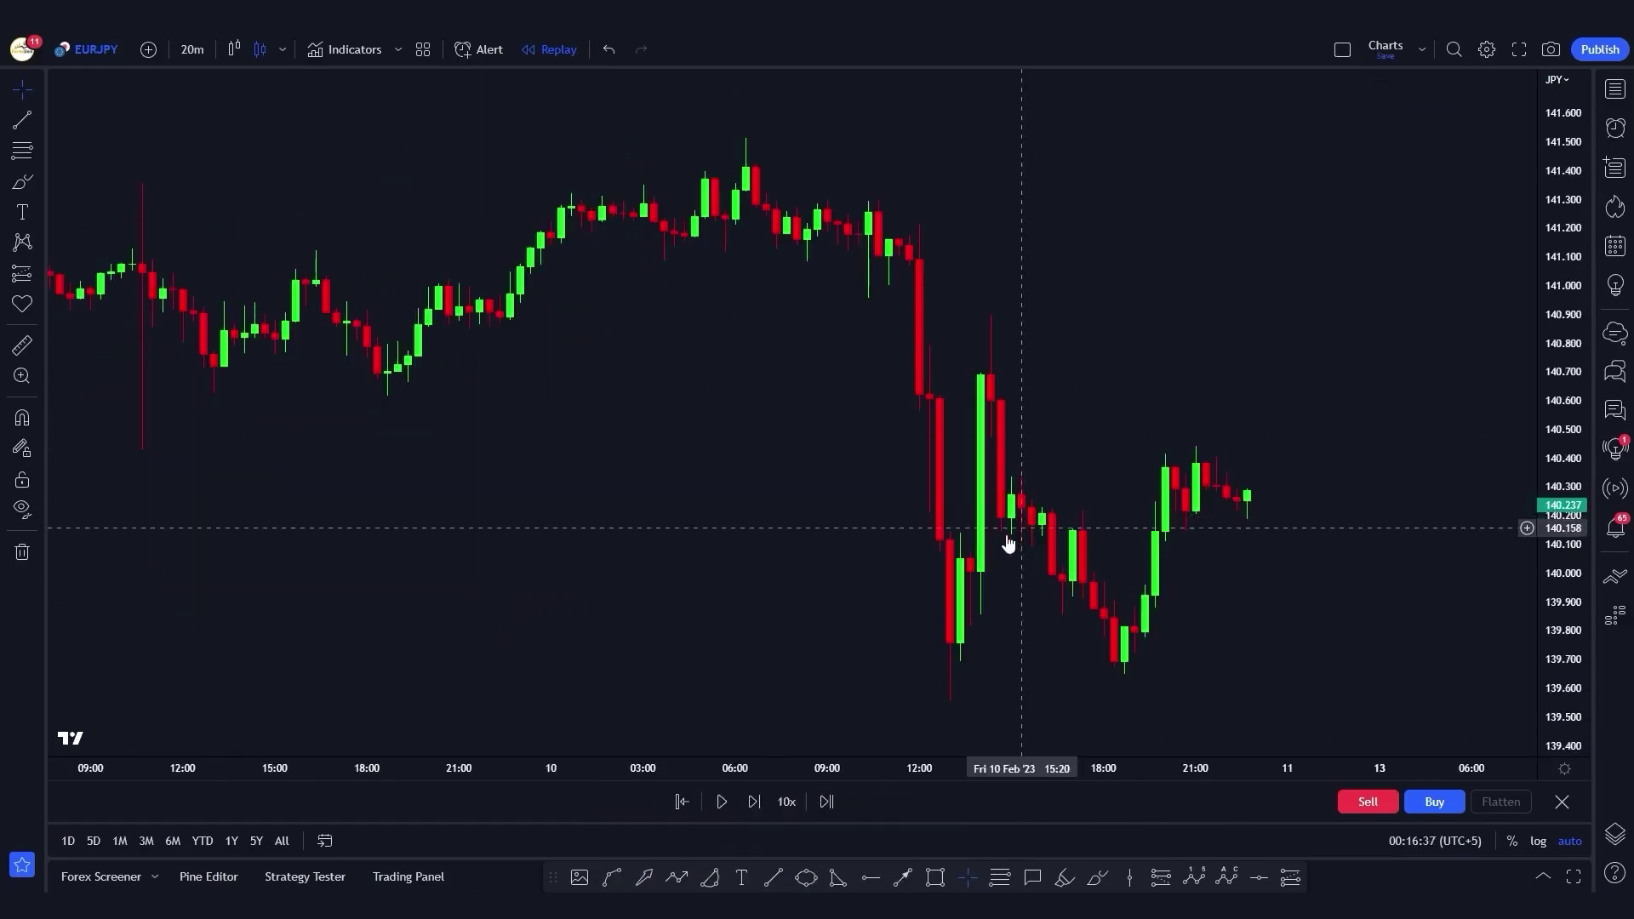
- Add the Machine Learning: Lorentzian Classification indicator to the EURJPY chart
drag(854, 590, 722, 566)
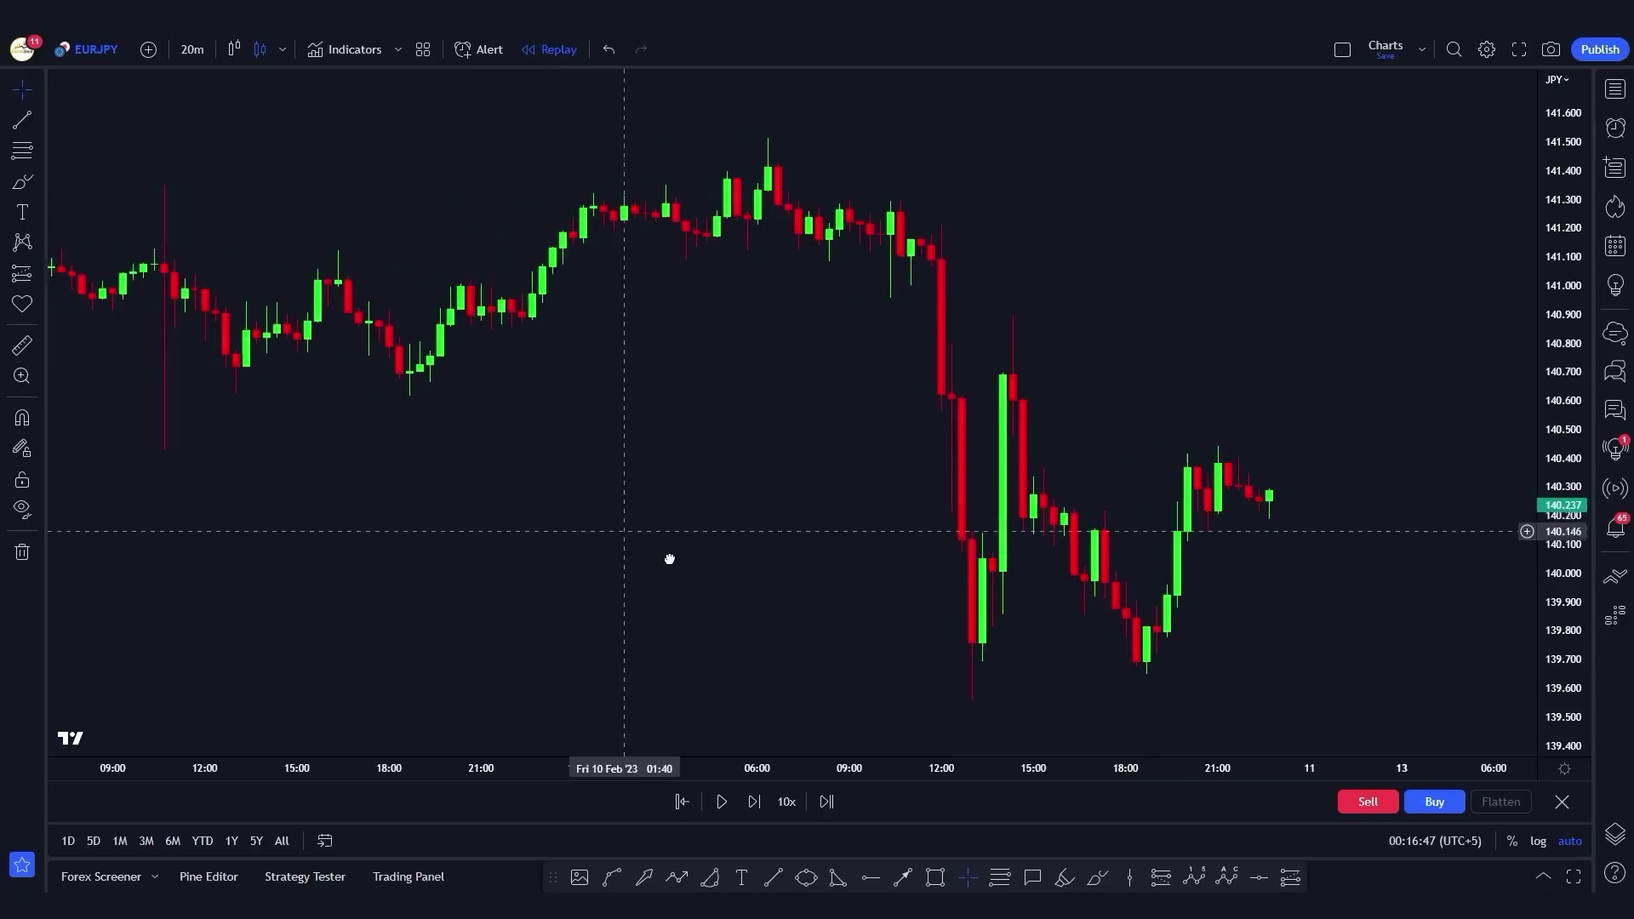
drag(667, 559, 742, 555)
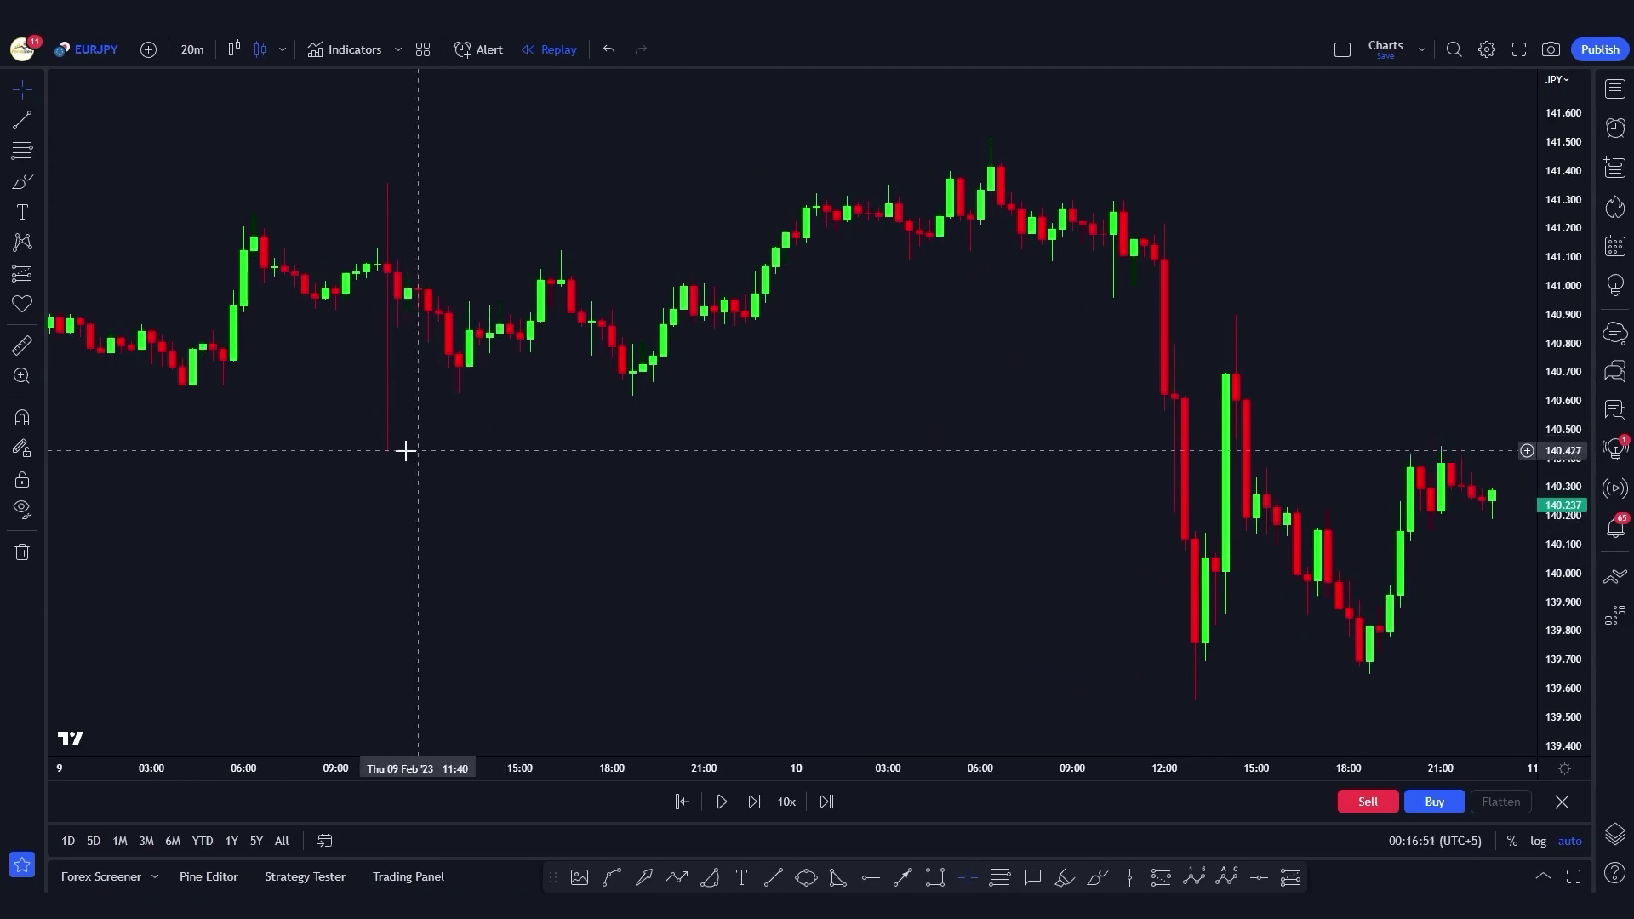
drag(406, 507, 579, 509)
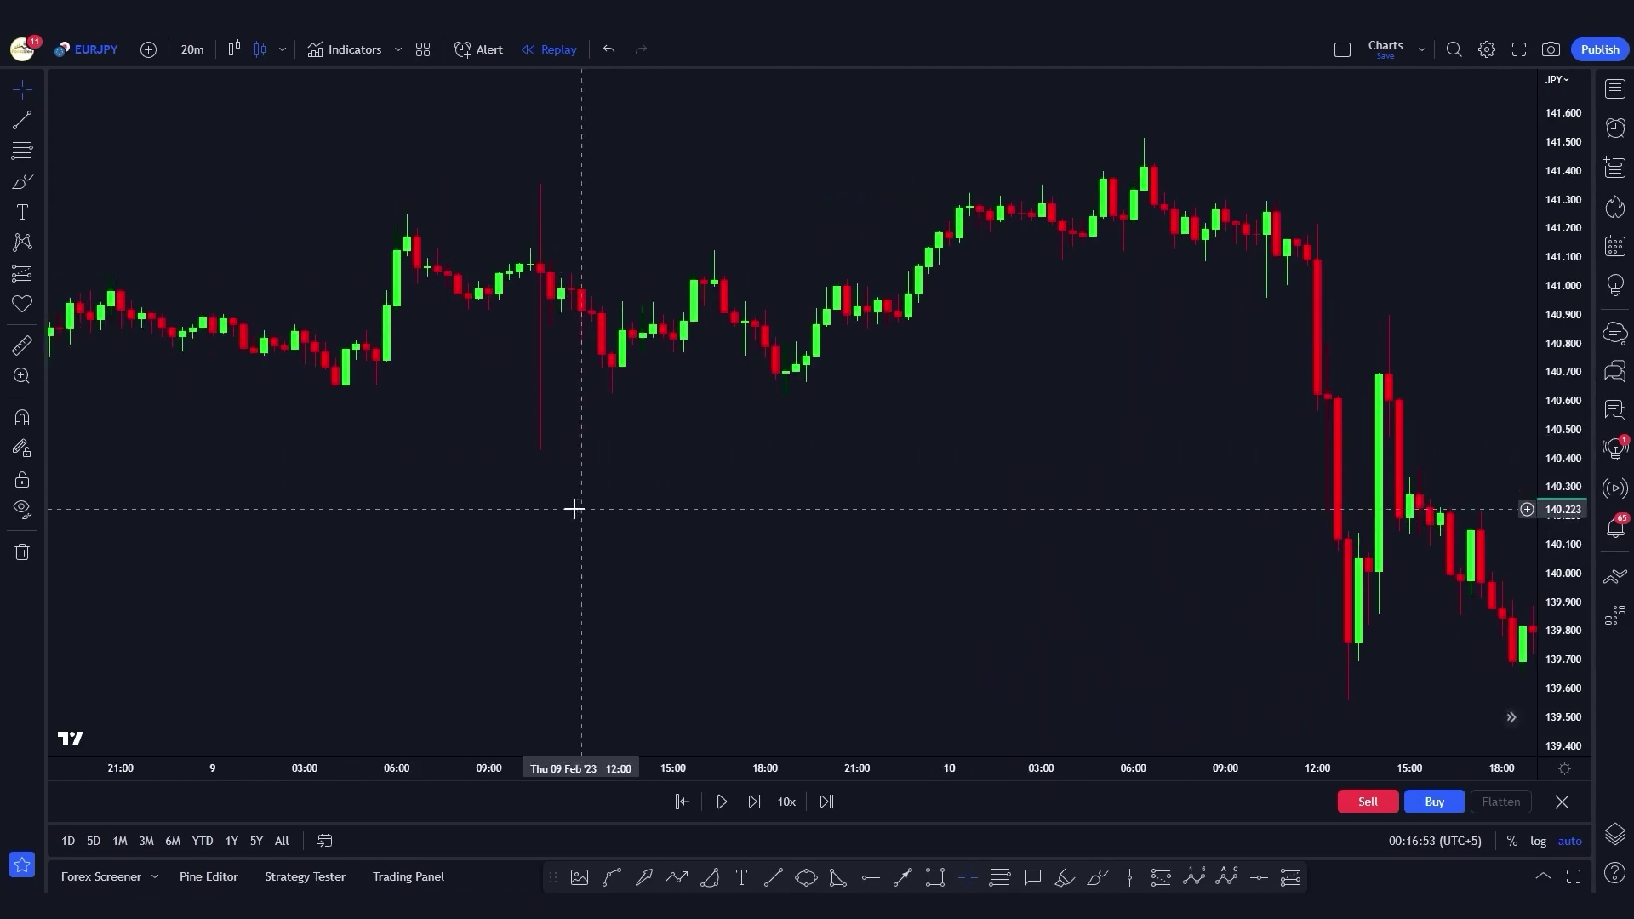
drag(982, 551, 511, 533)
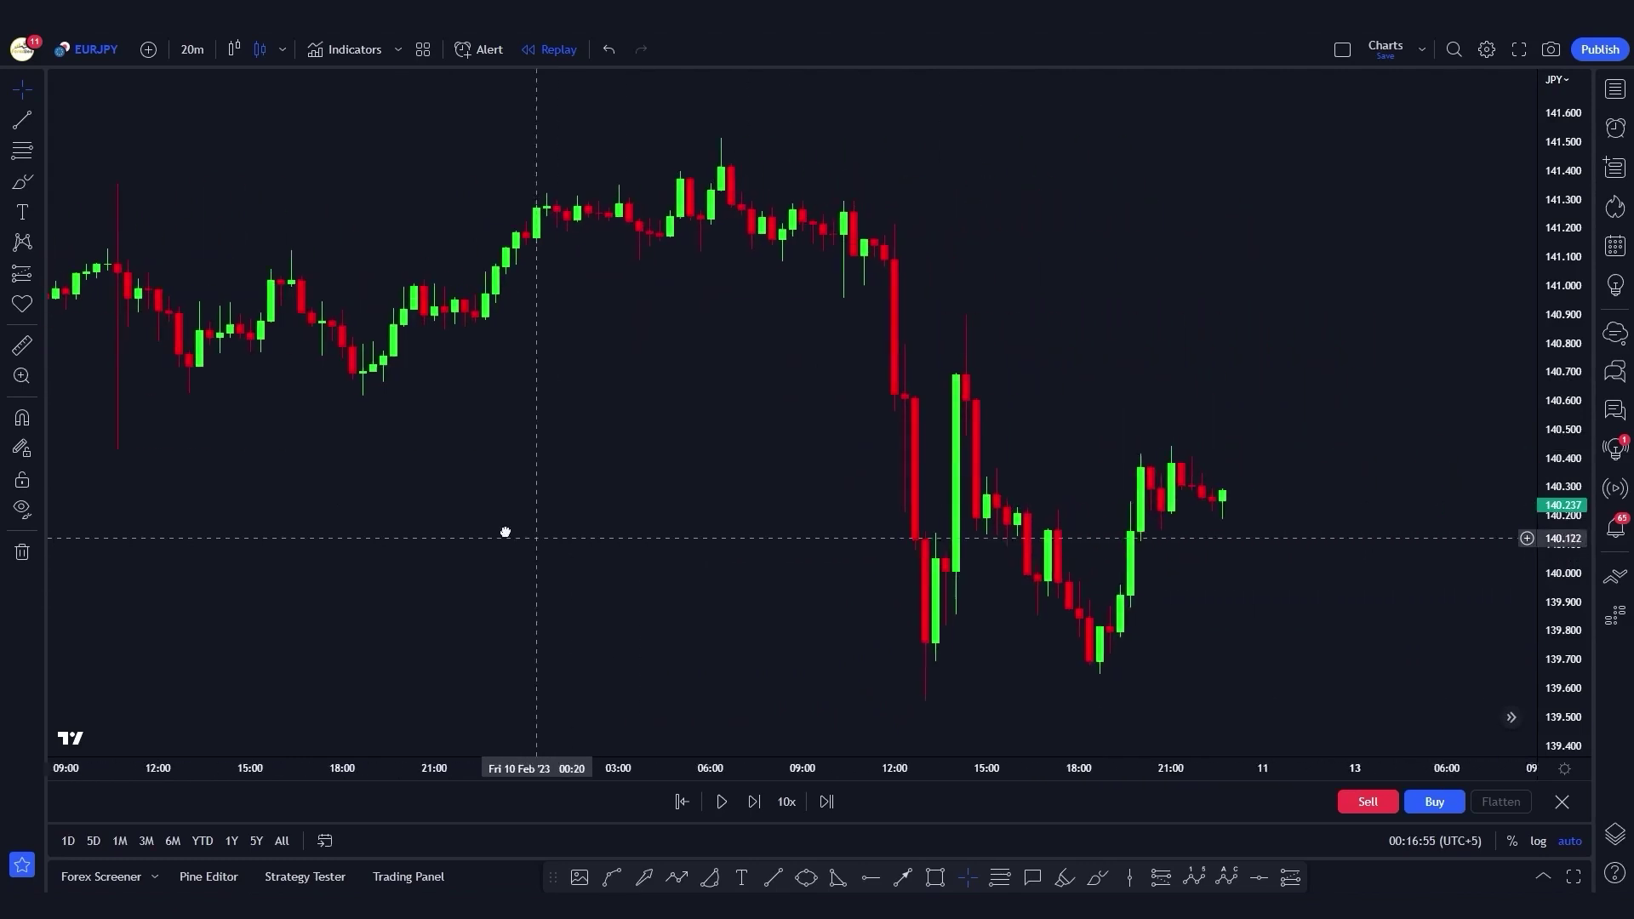
drag(1043, 516, 828, 514)
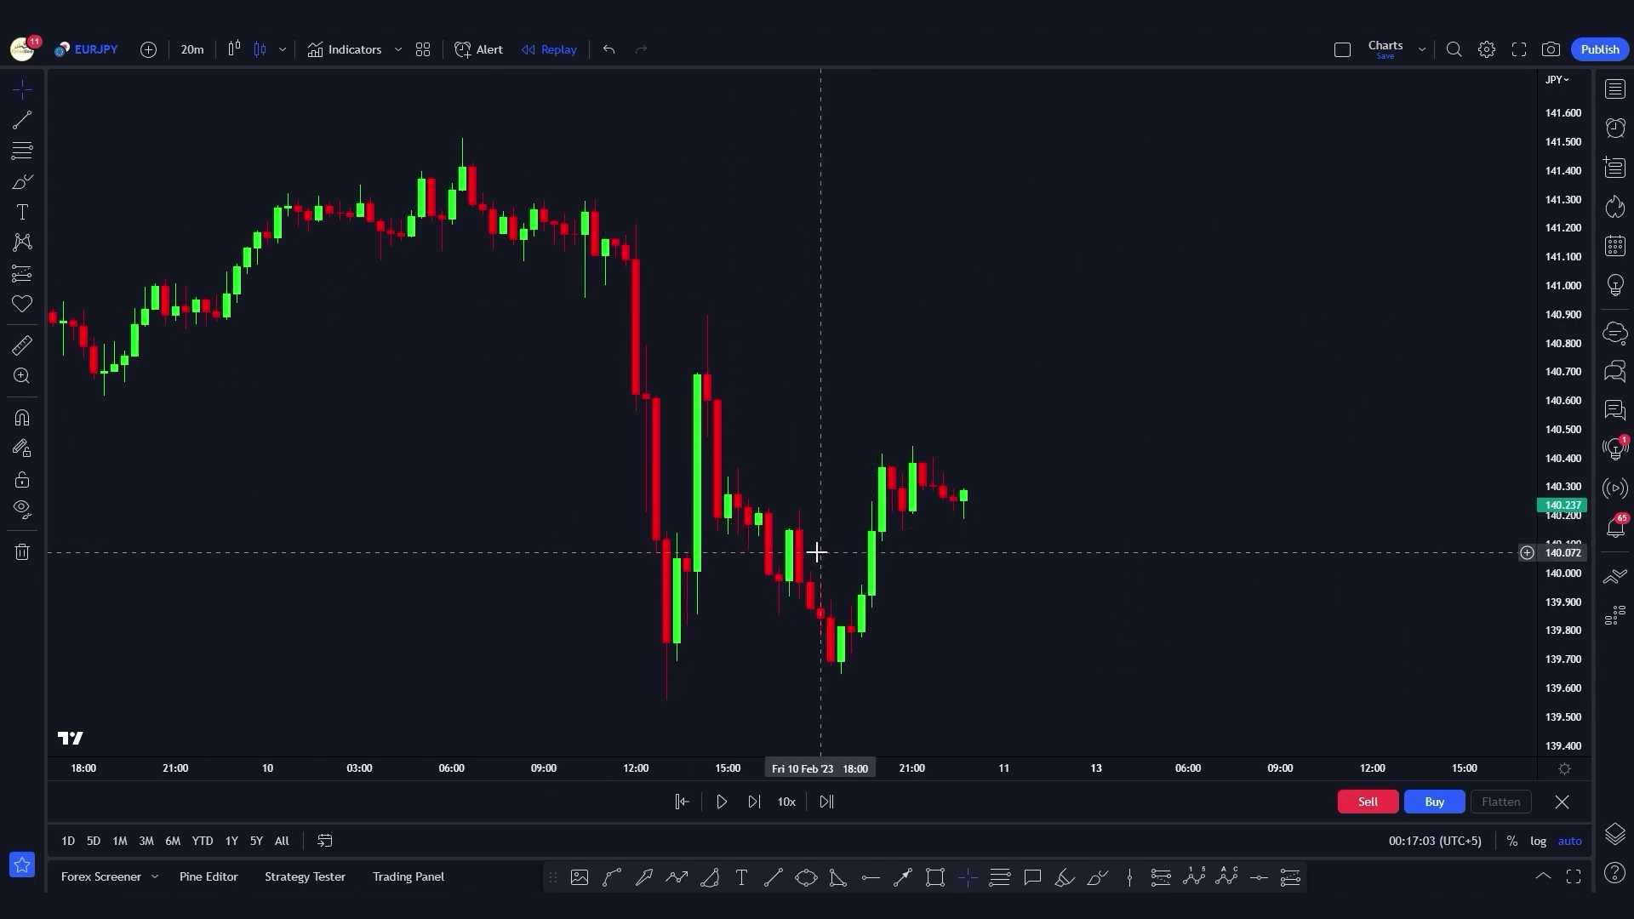
drag(817, 553, 796, 549)
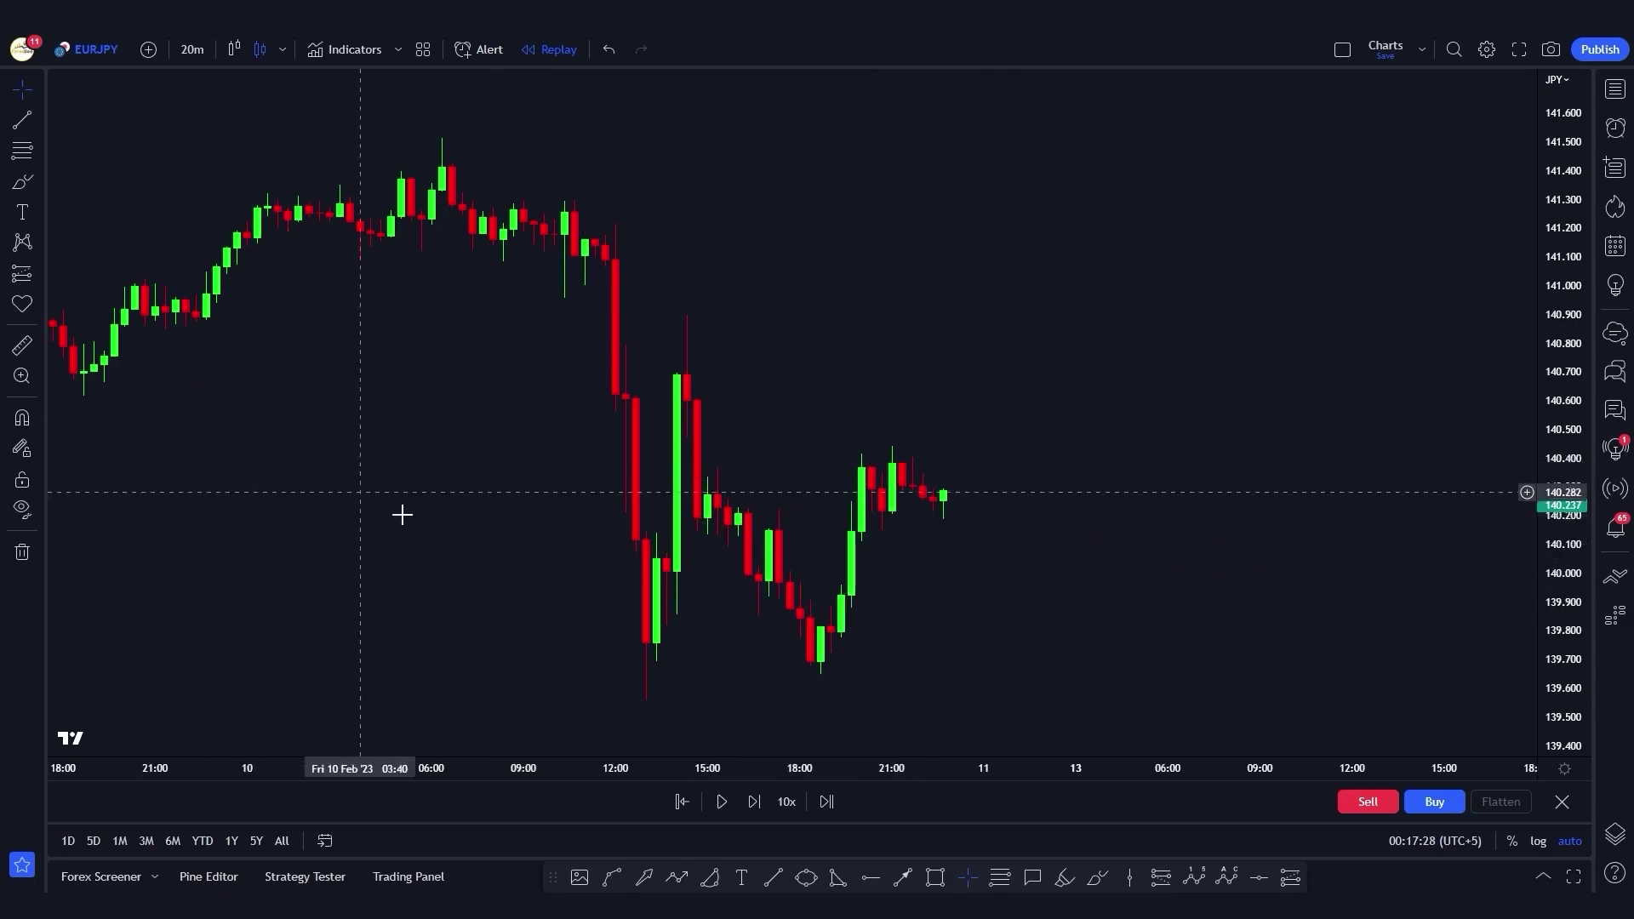
click(349, 59)
text(ma)
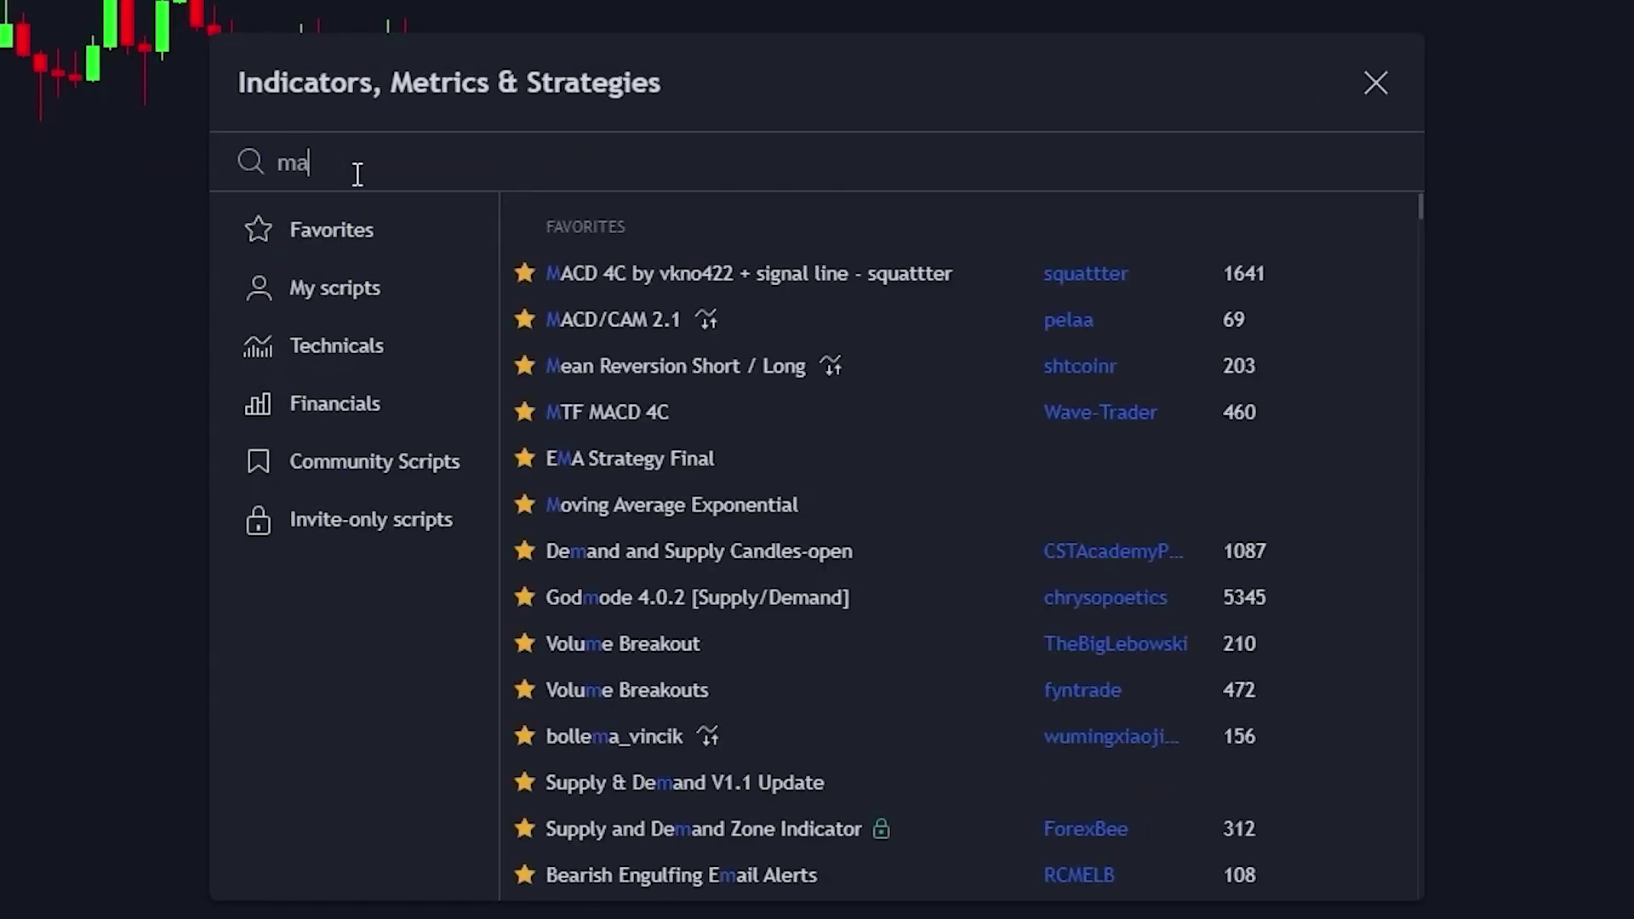
text(chine learning)
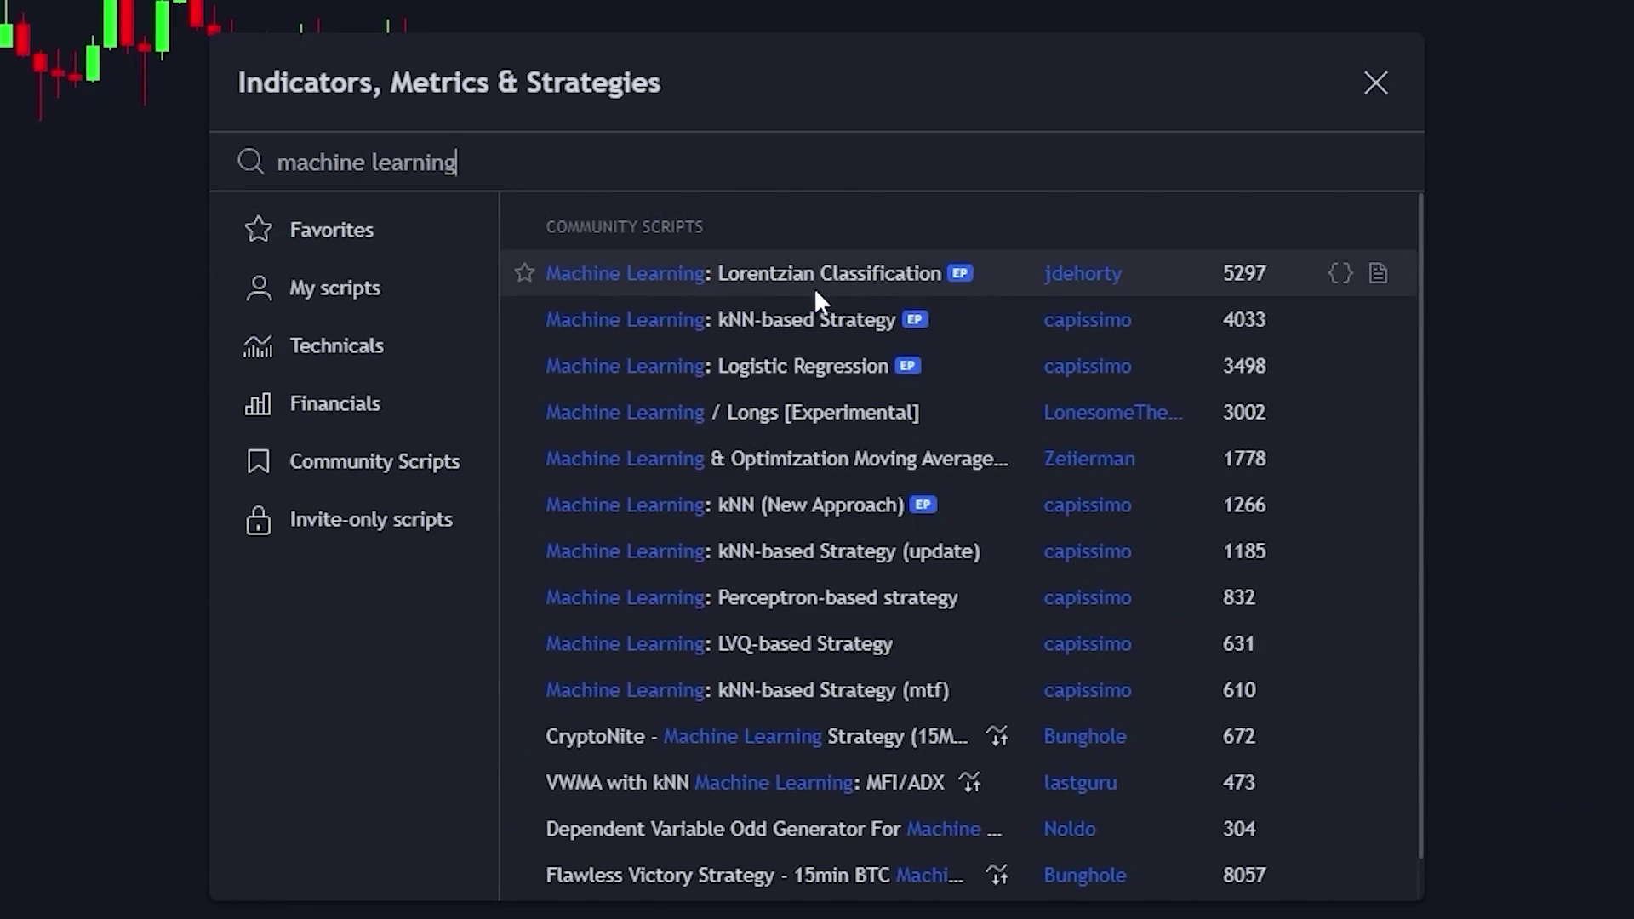
key(ctrl+a)
click(1376, 82)
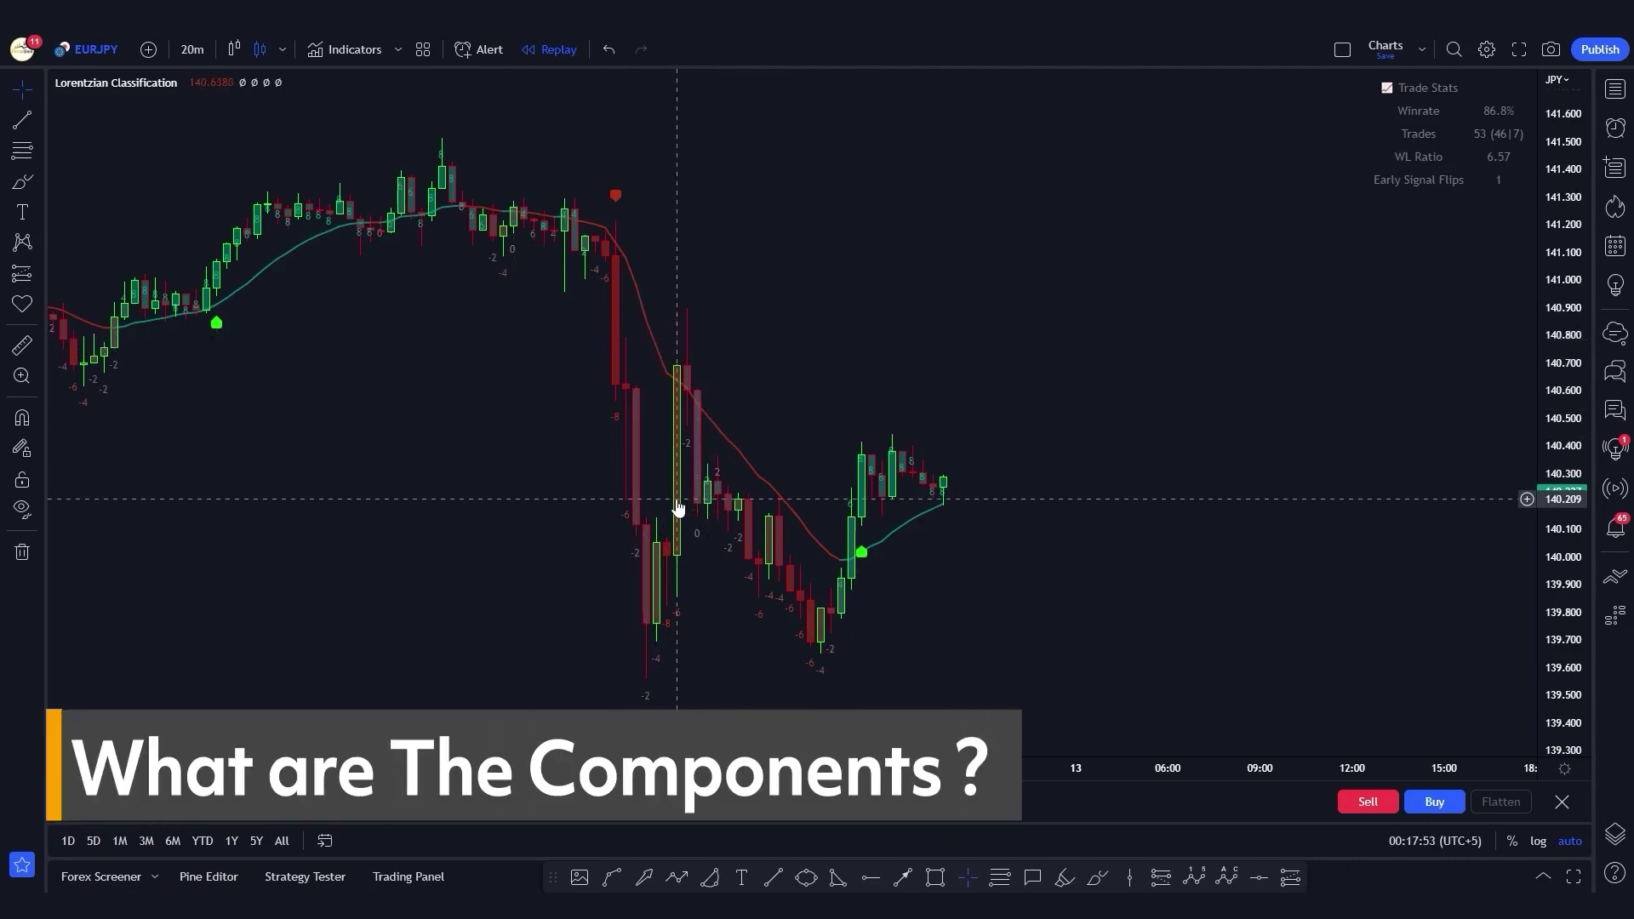
- Give the Lorentzian Kernel Regression Estimate line a thicker line width
scroll(676, 496, up, 1)
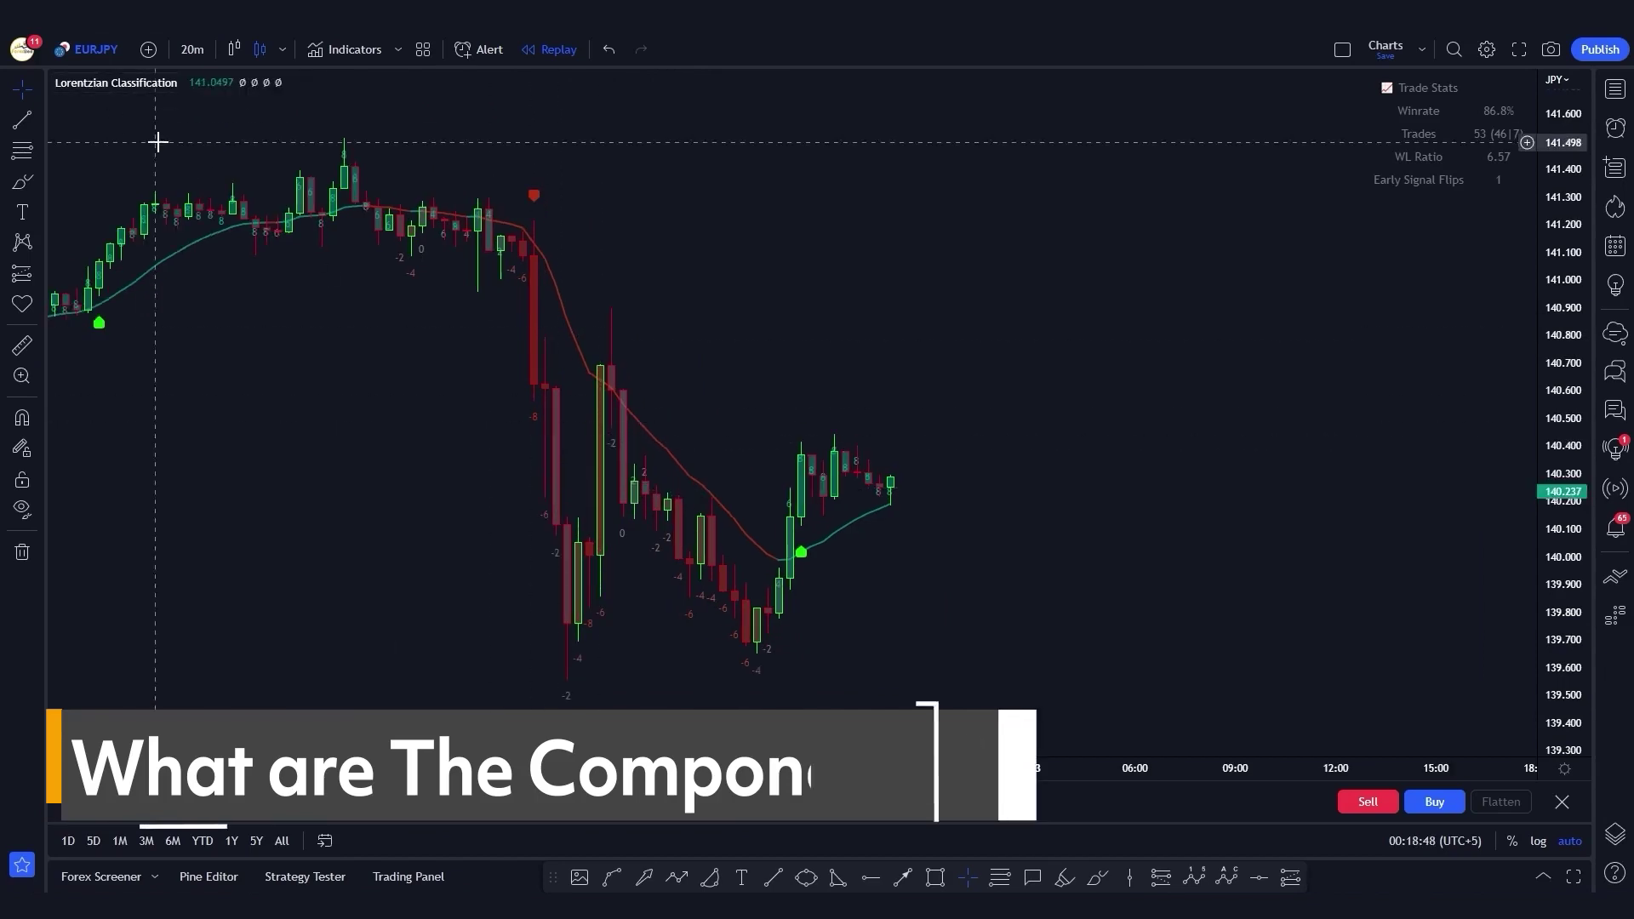
click(215, 84)
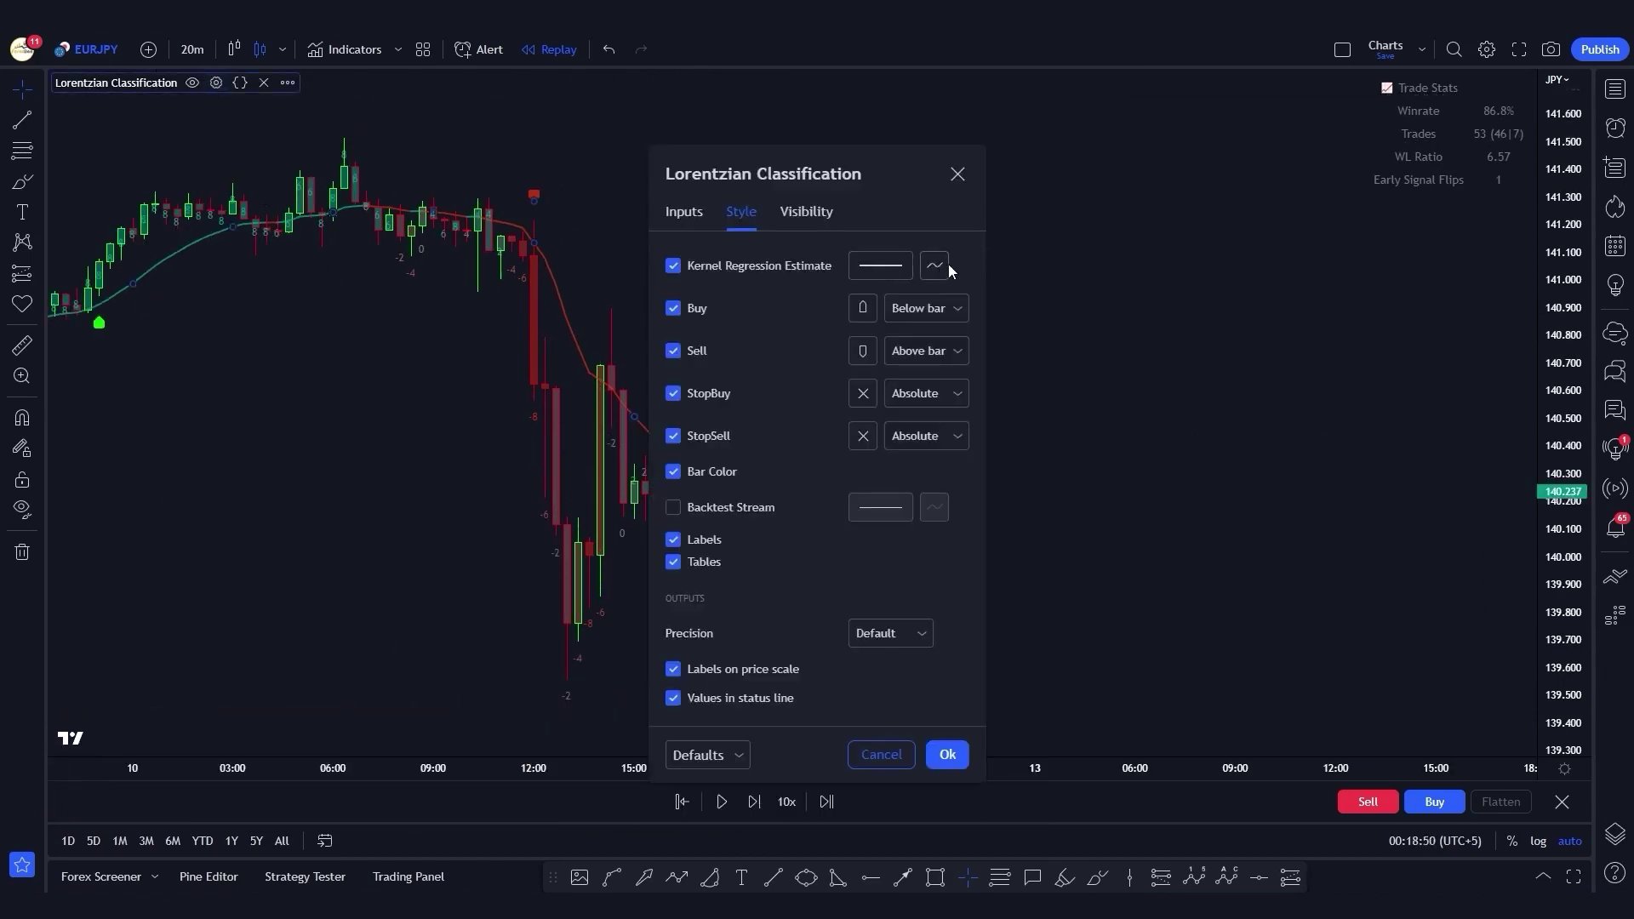
click(887, 264)
click(884, 363)
click(954, 749)
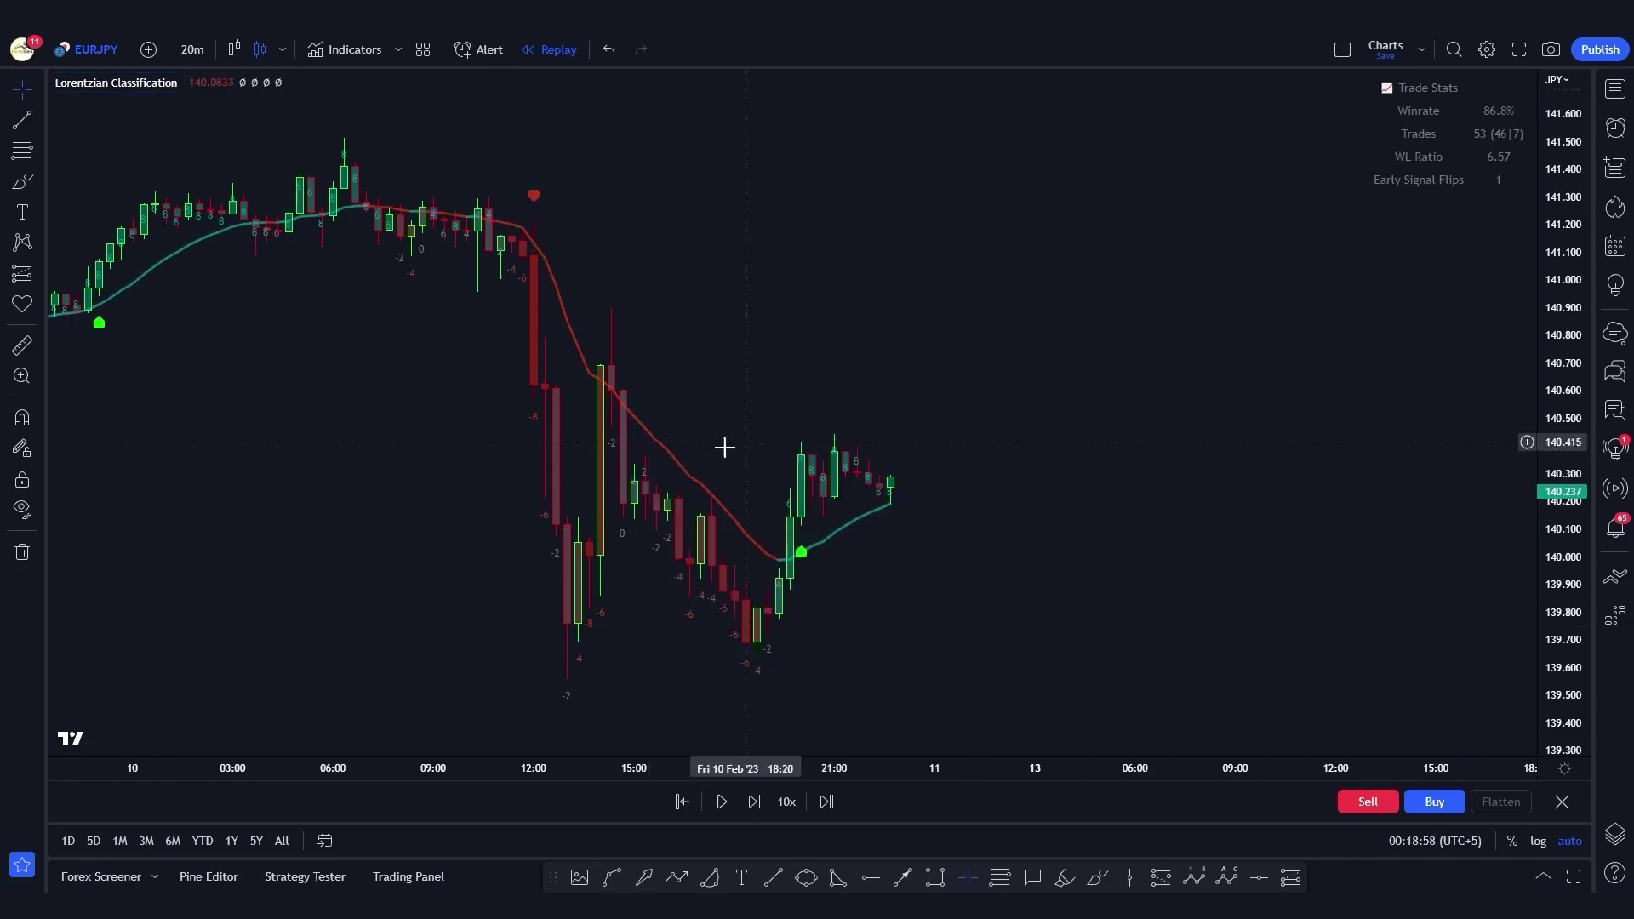
scroll(692, 467, up, 3)
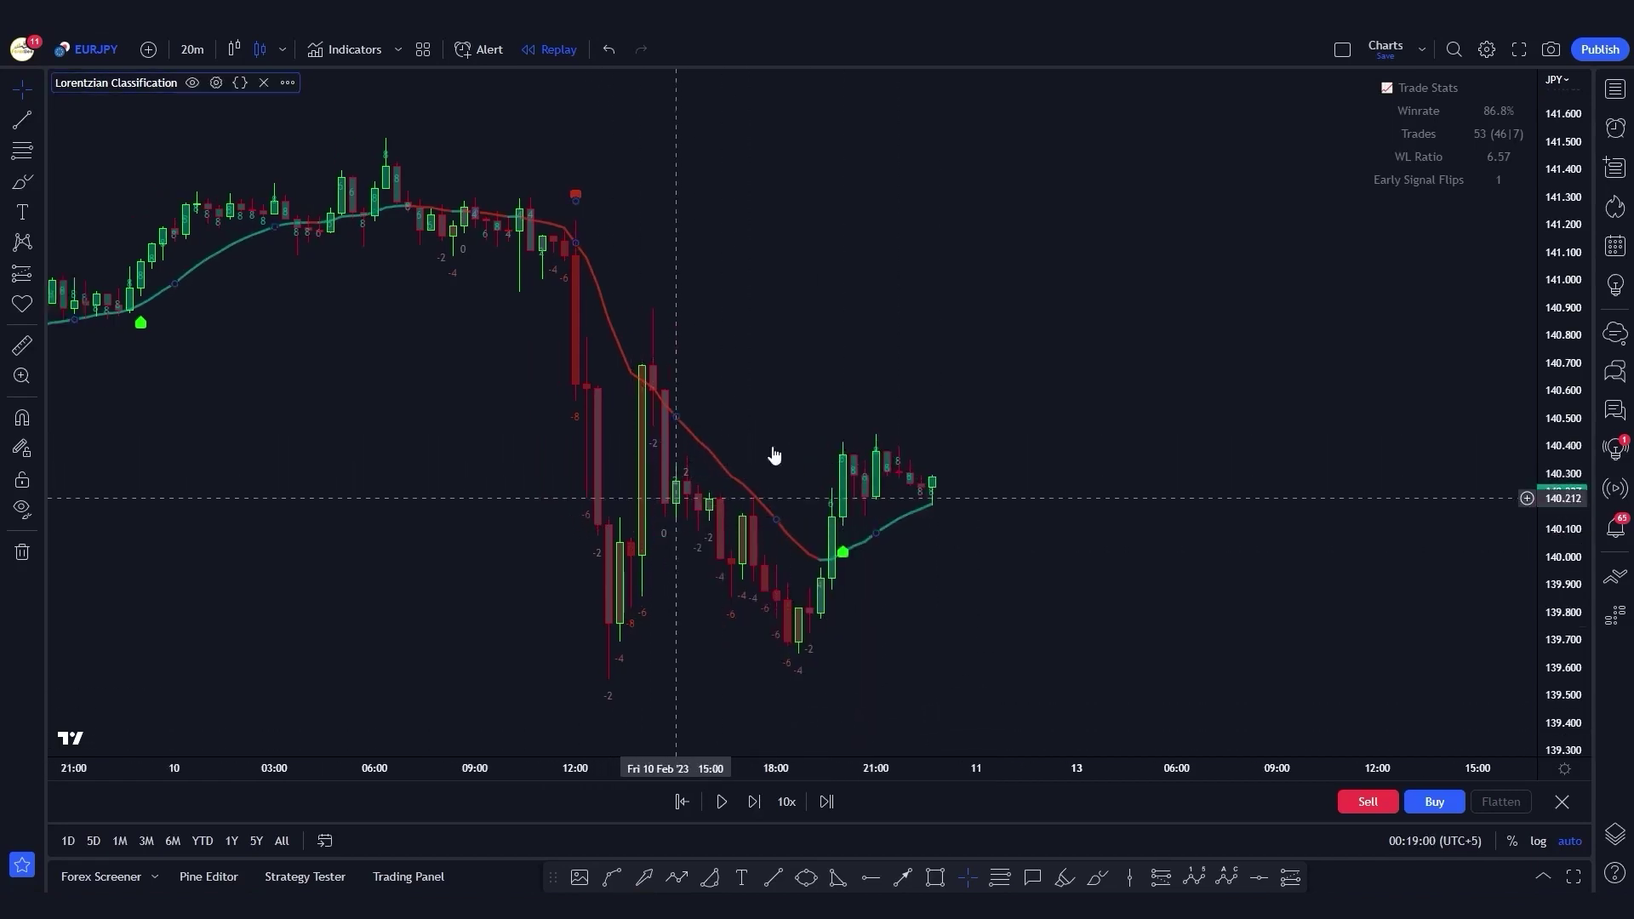
drag(609, 537, 779, 538)
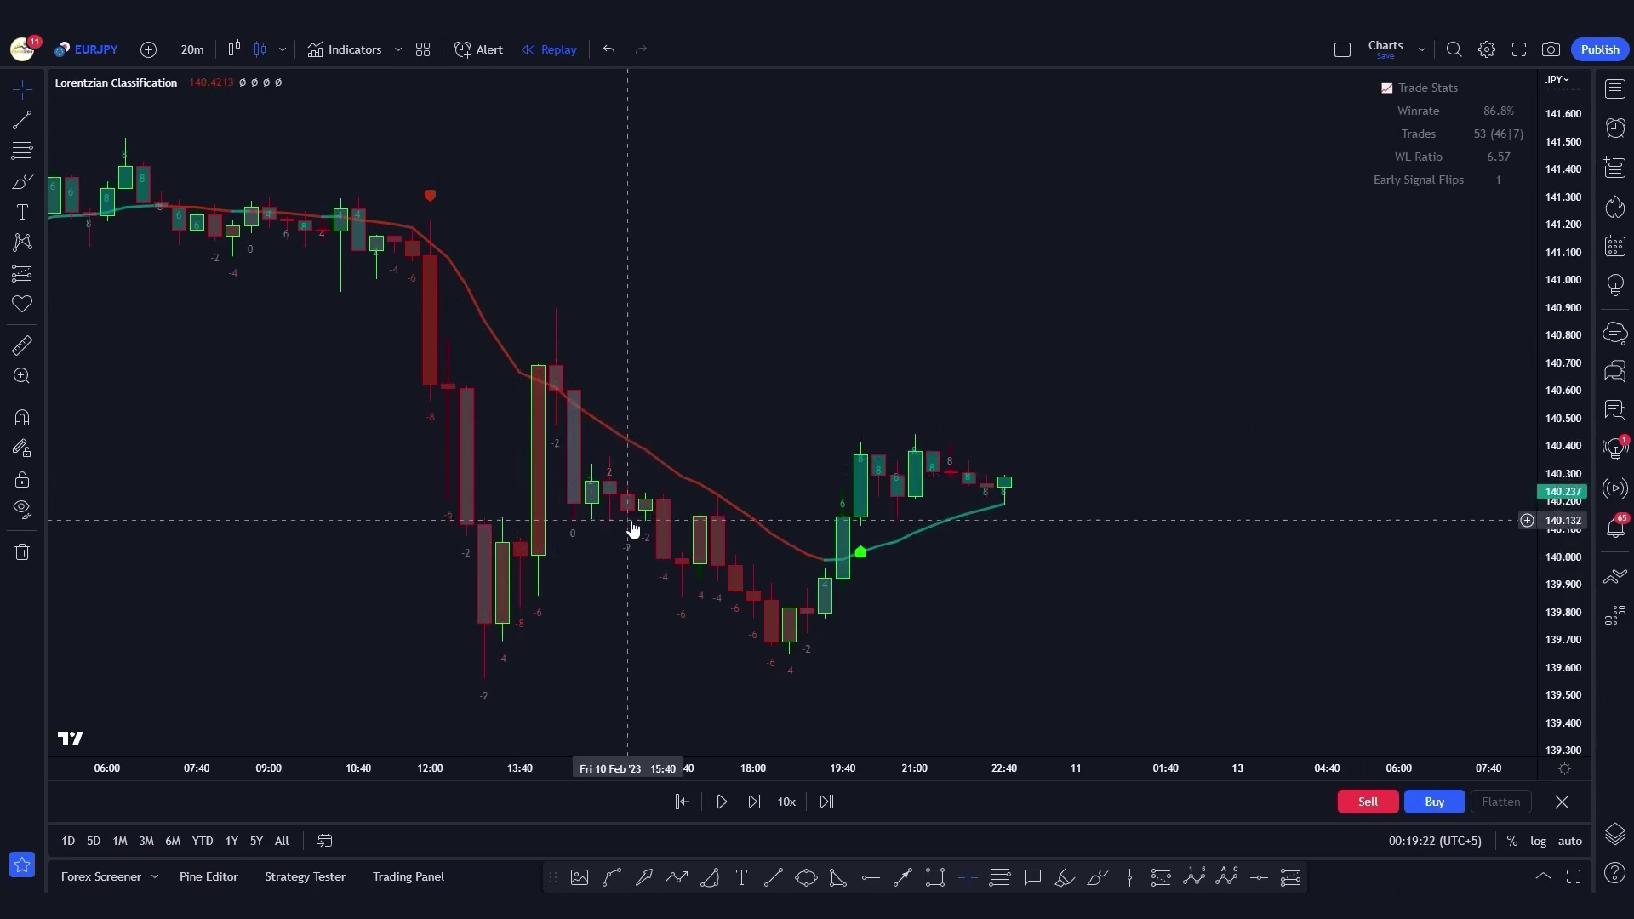
drag(633, 529, 584, 459)
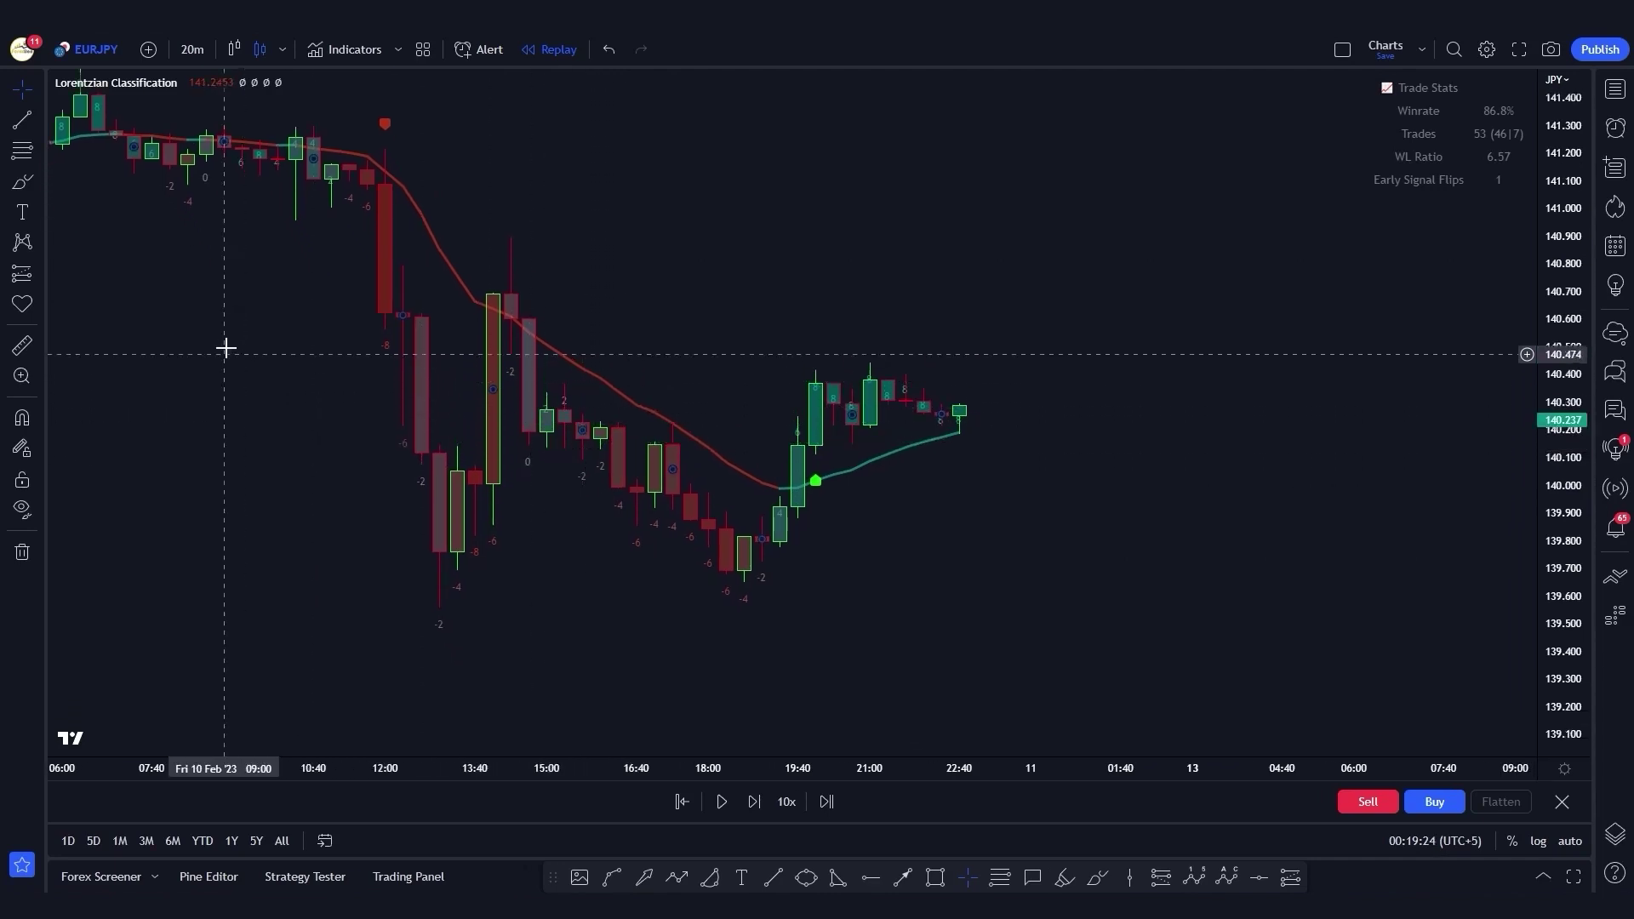
drag(225, 348, 573, 485)
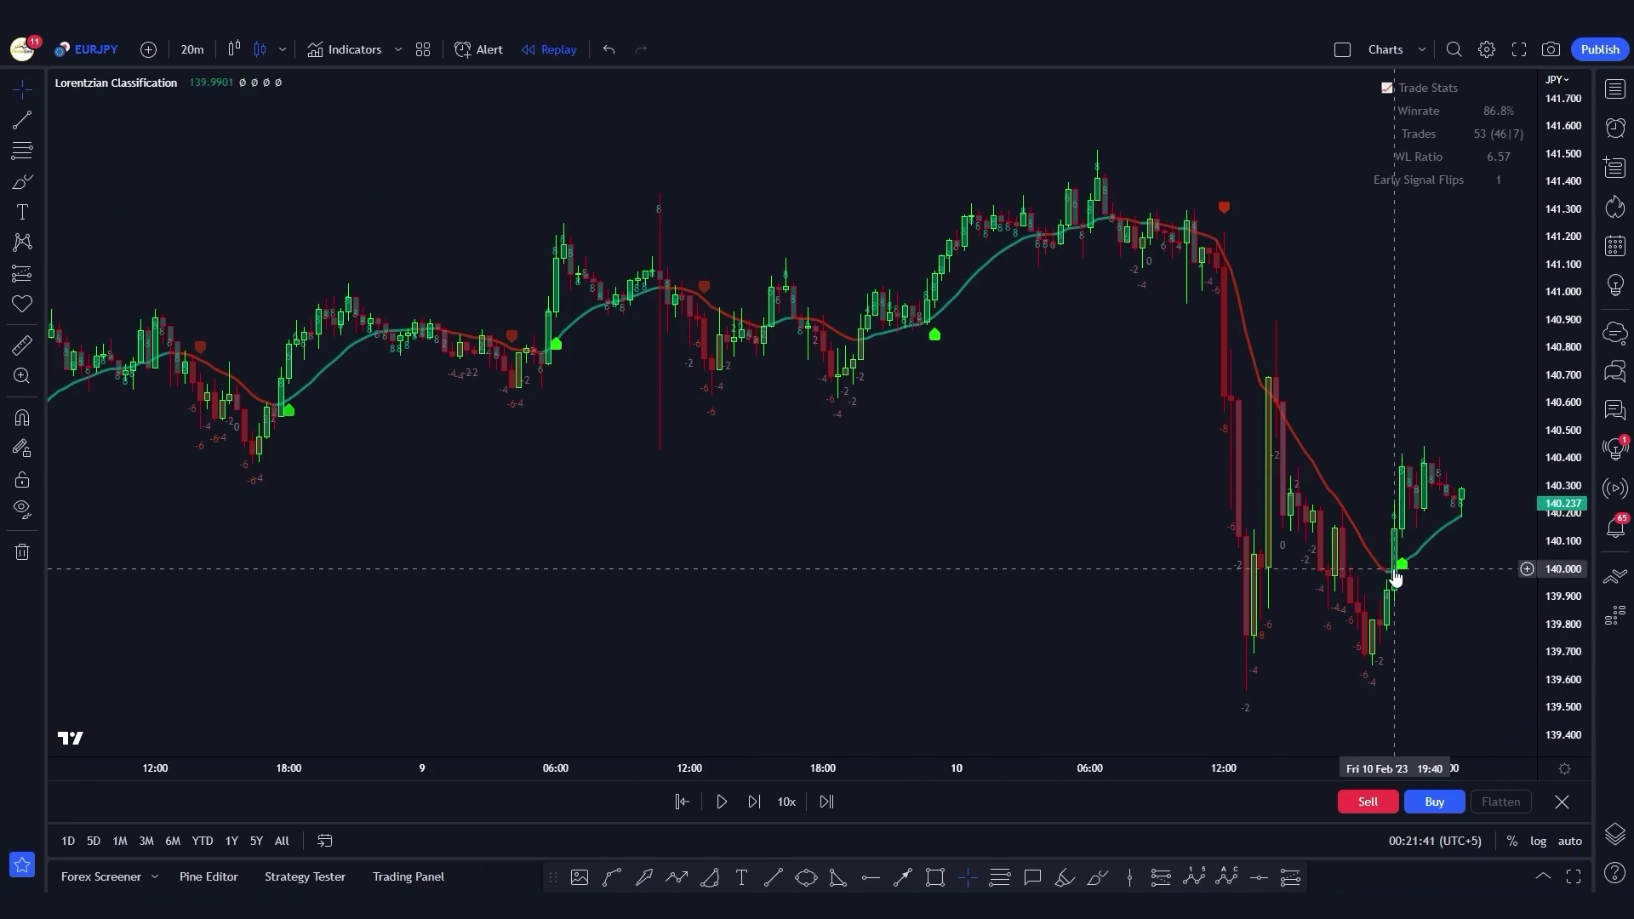
drag(1394, 574, 1423, 576)
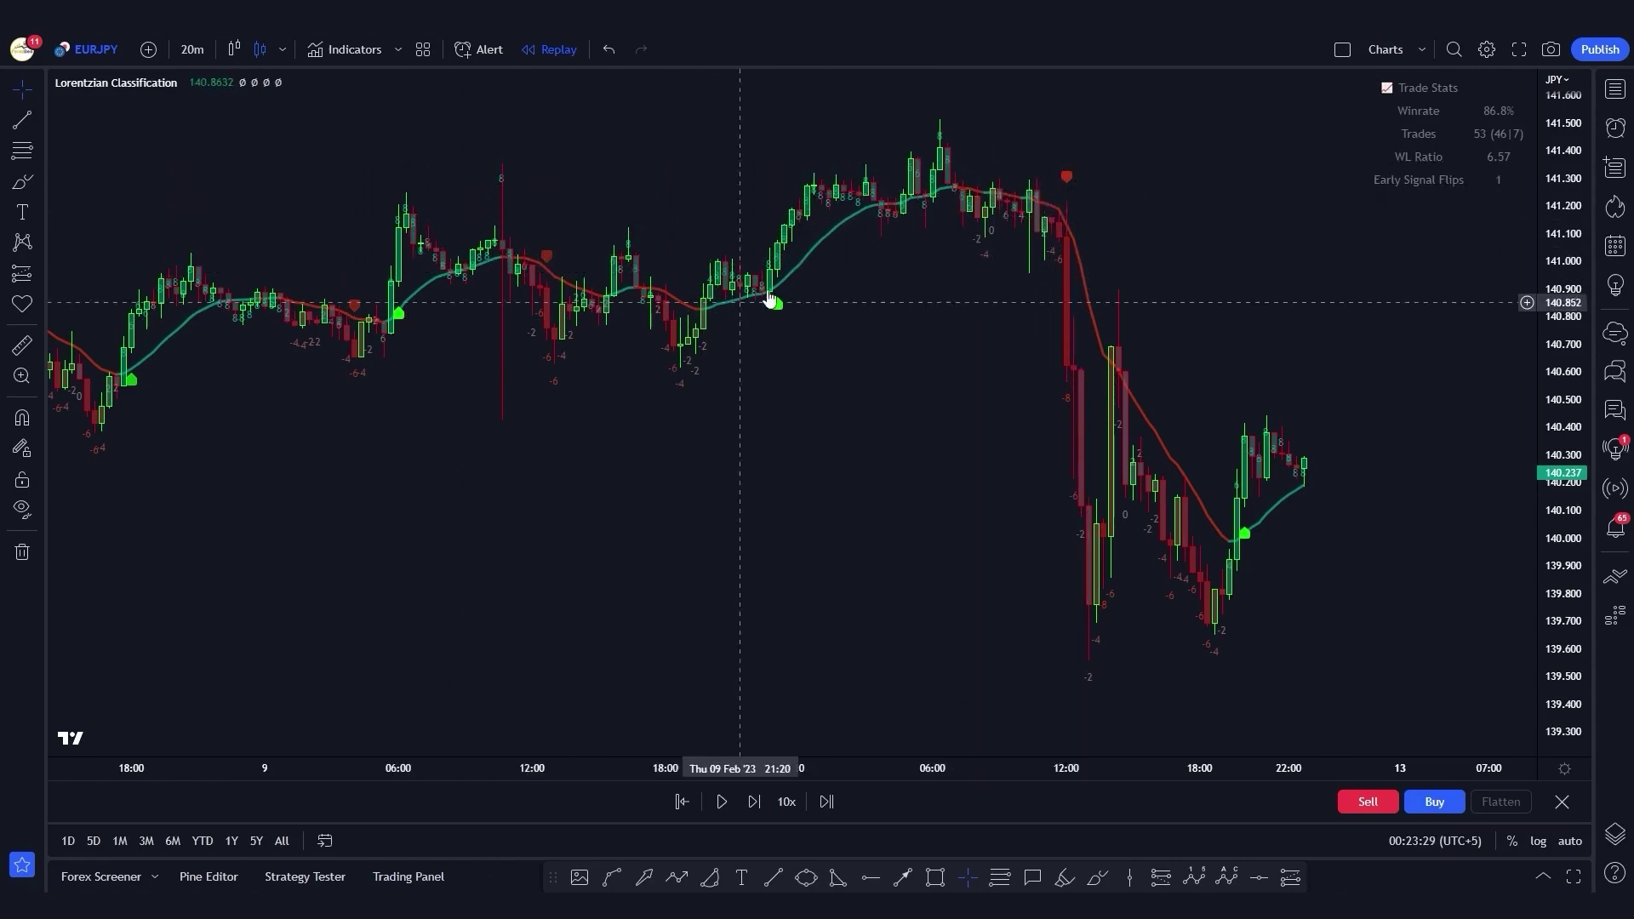
- Pan and zoom the chart to the 10 Feb evening buy signal near 140.00
scroll(1283, 424, right, 1)
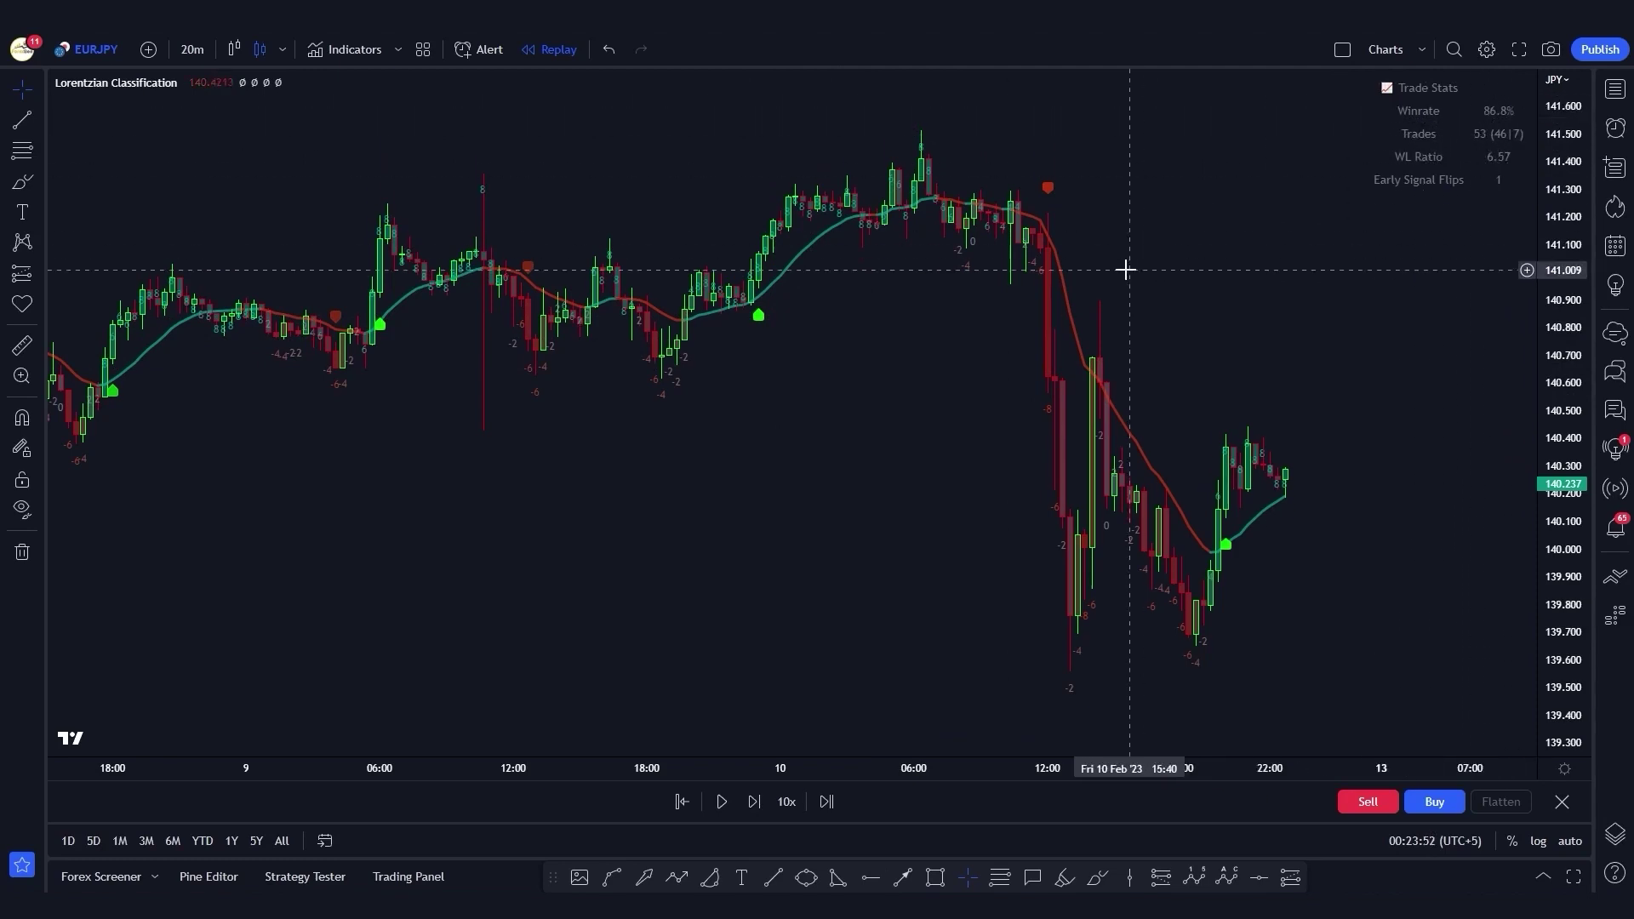
drag(931, 314, 1019, 325)
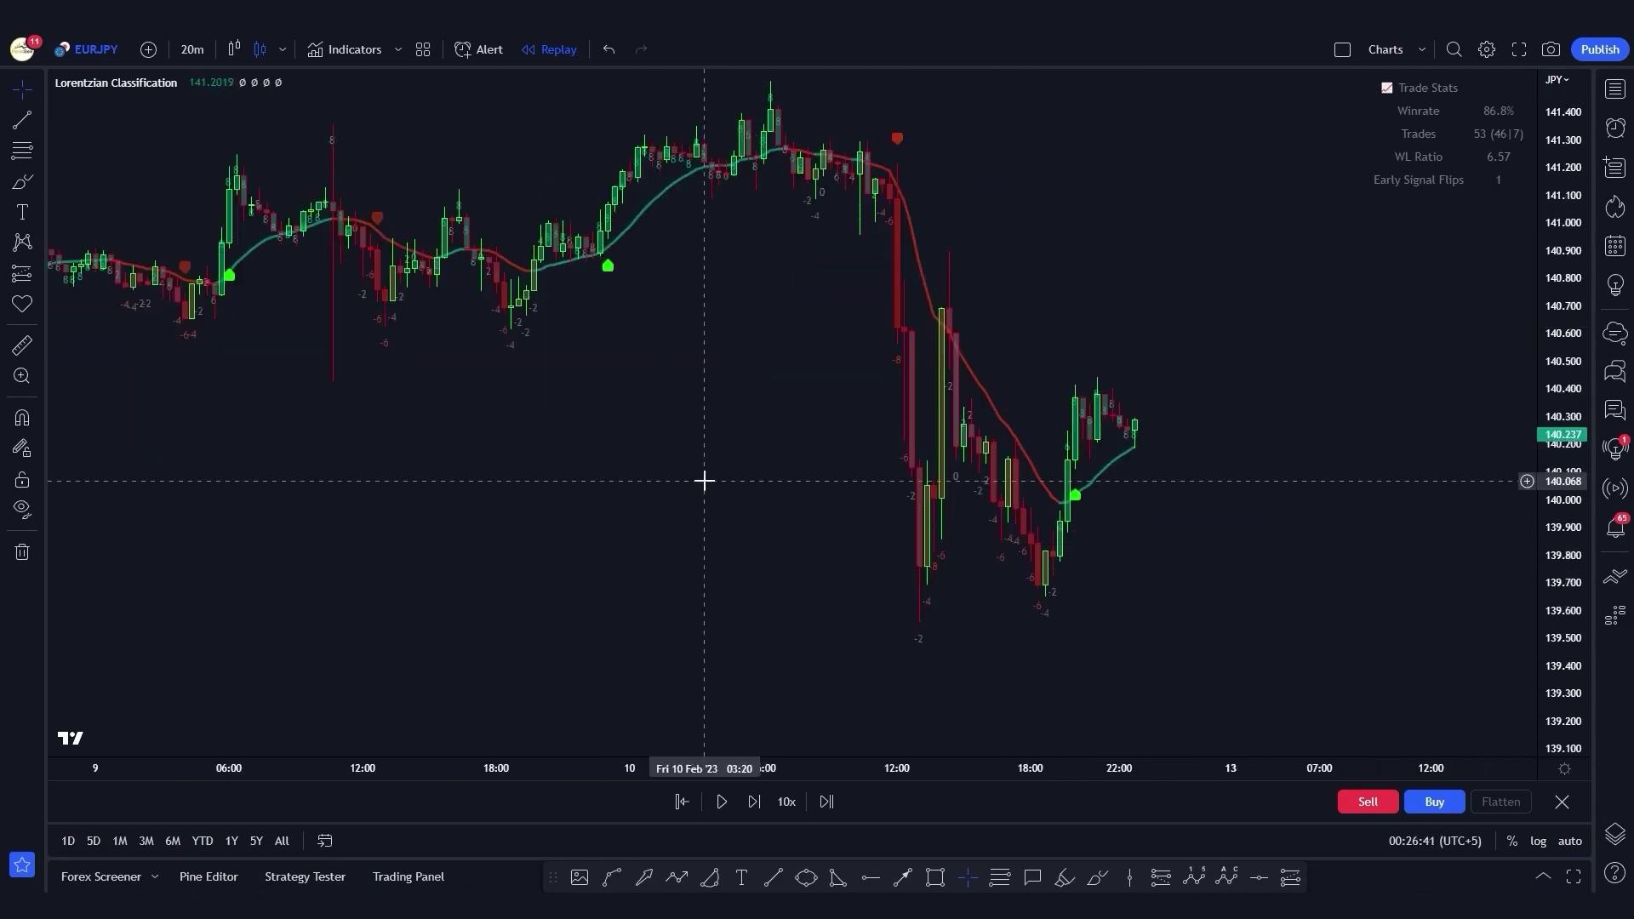
drag(704, 479, 868, 539)
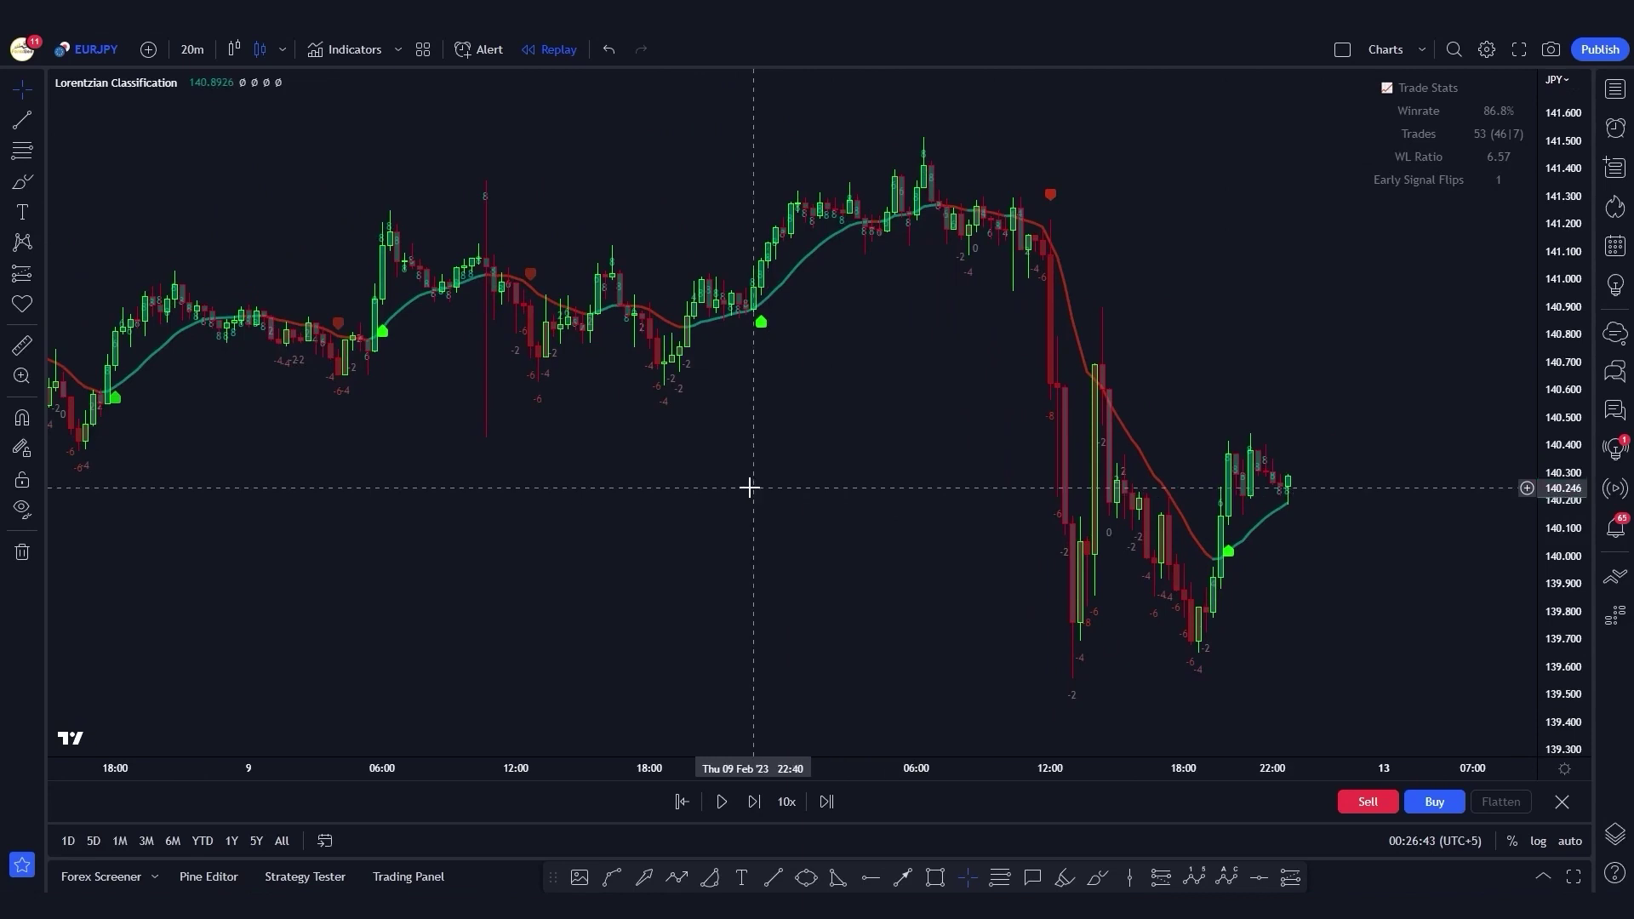
scroll(1068, 468, up, 3)
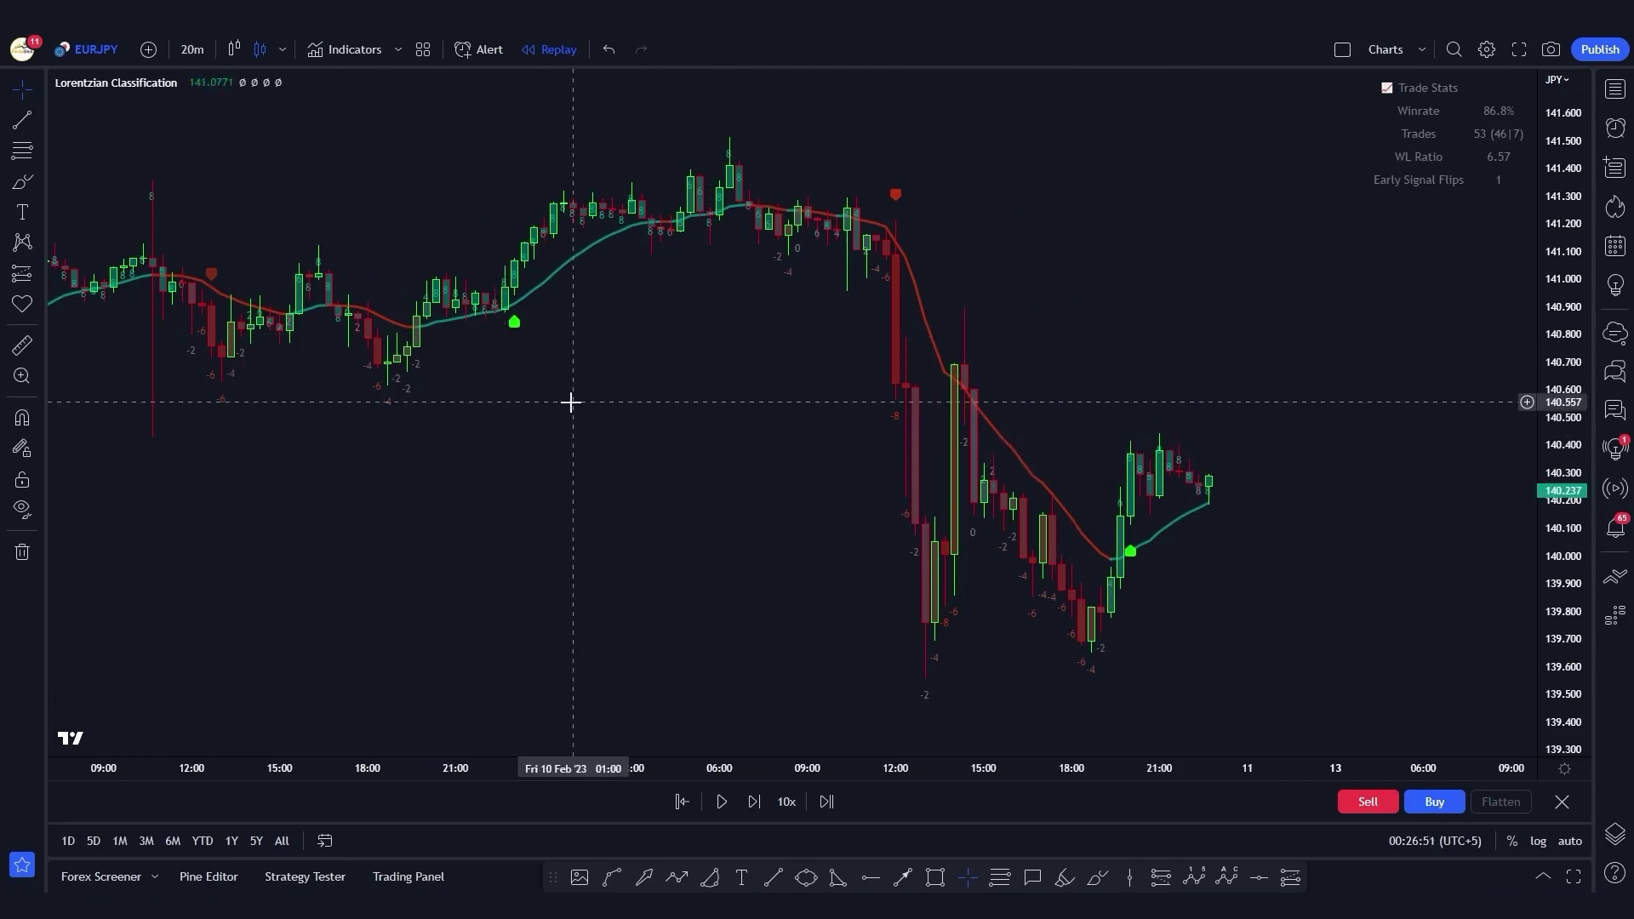
scroll(587, 423, left, 3)
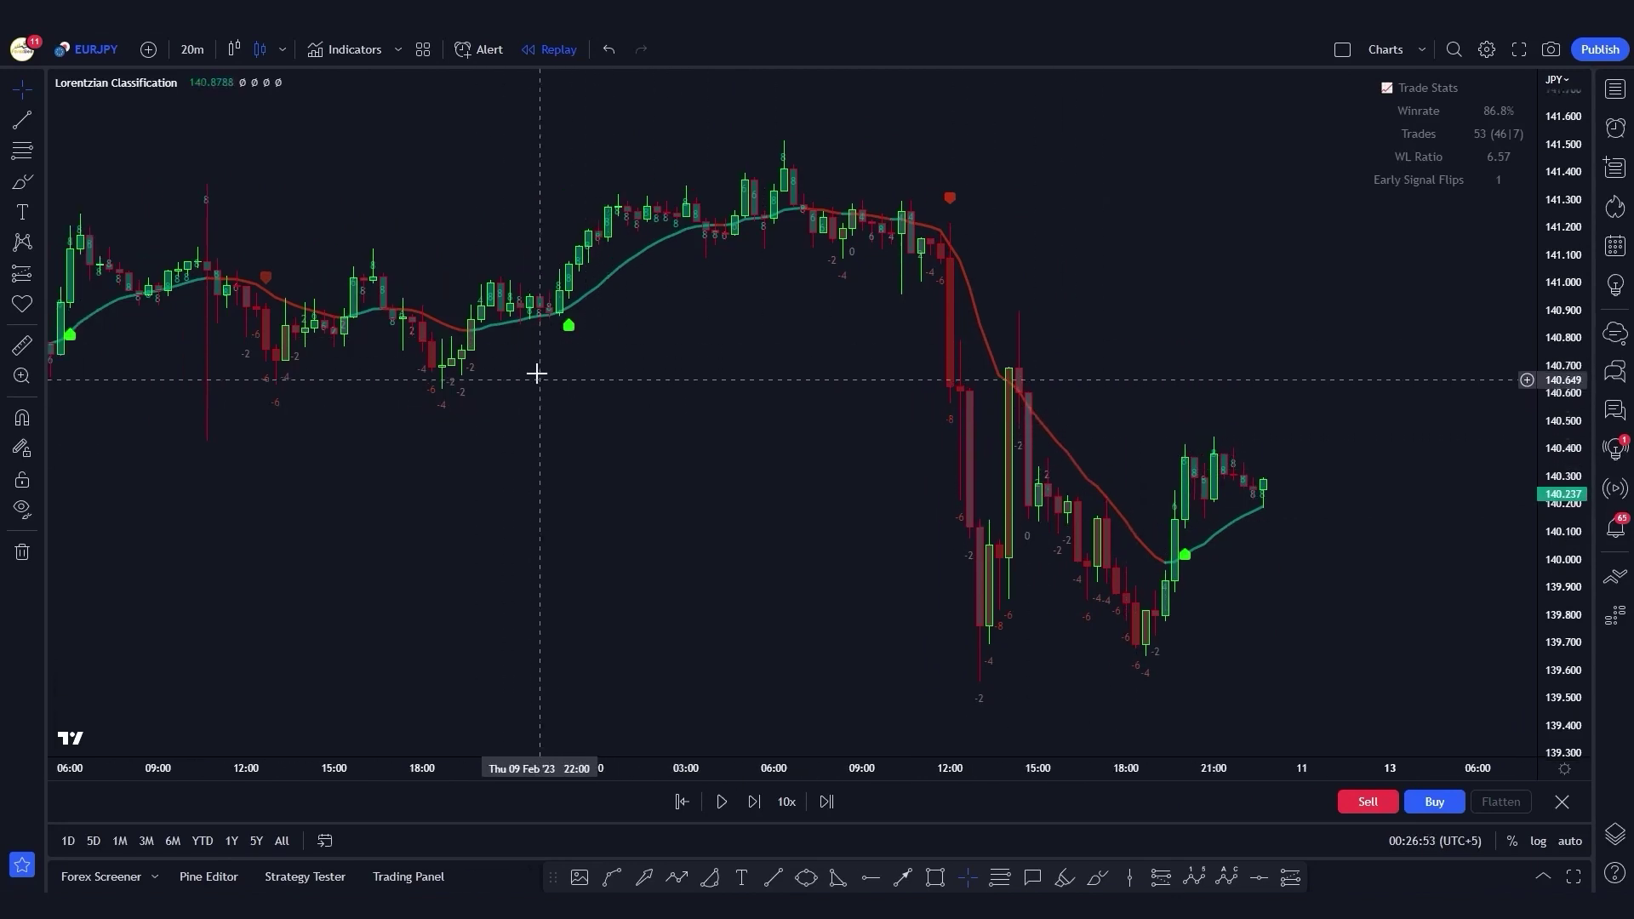
- Add the Moving Average Exponential indicator via an 'ema' search
click(356, 51)
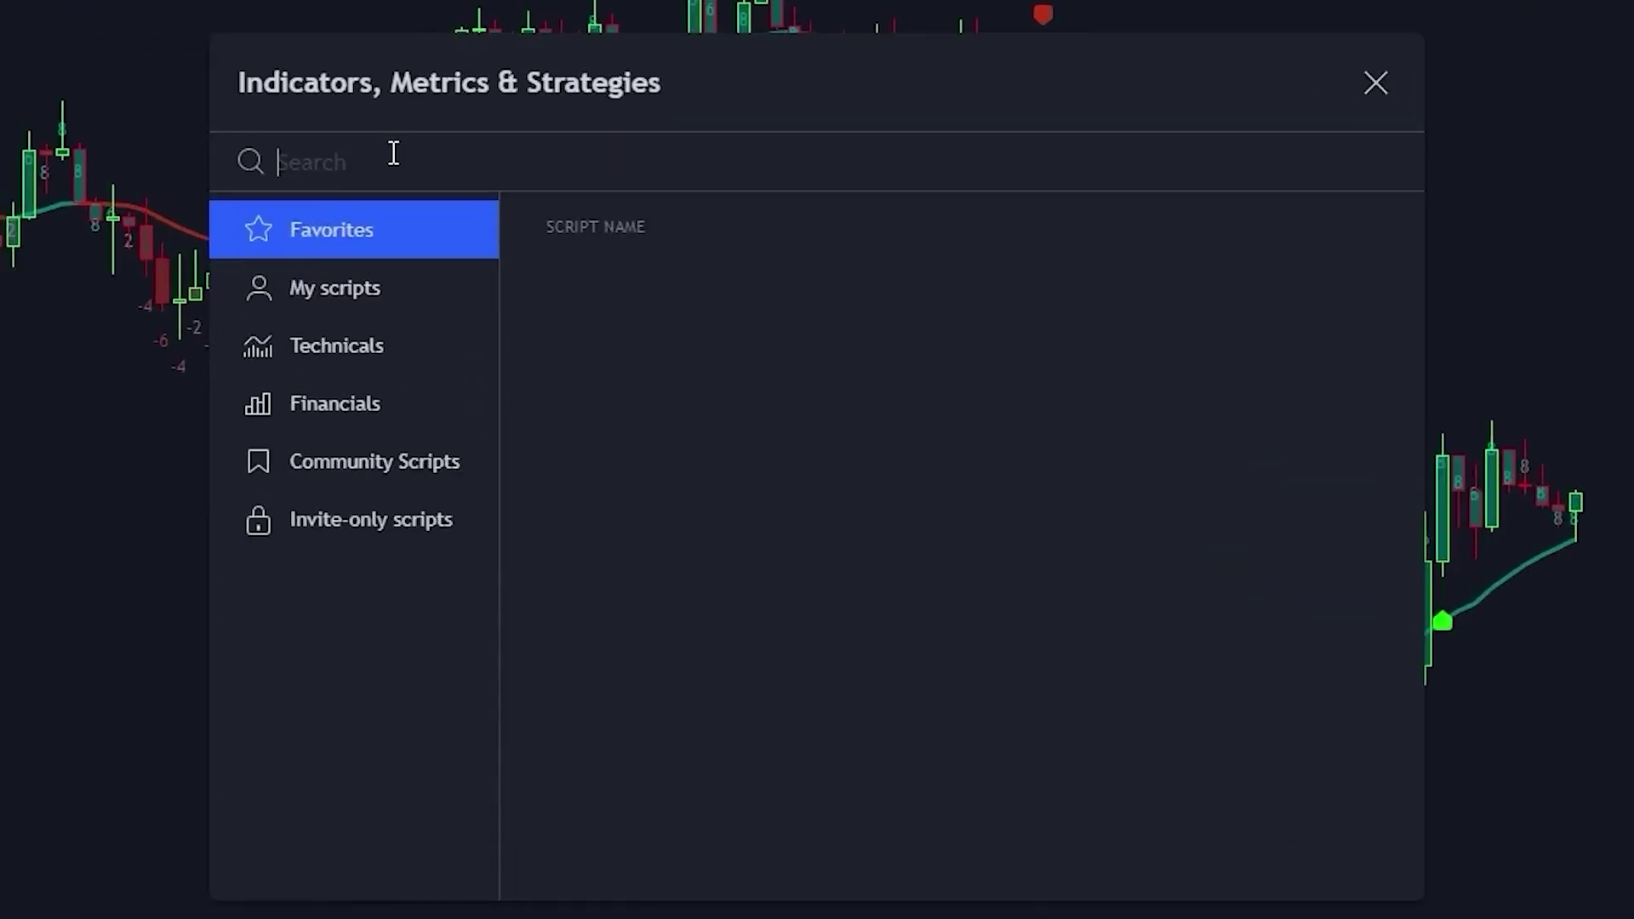
text(ema)
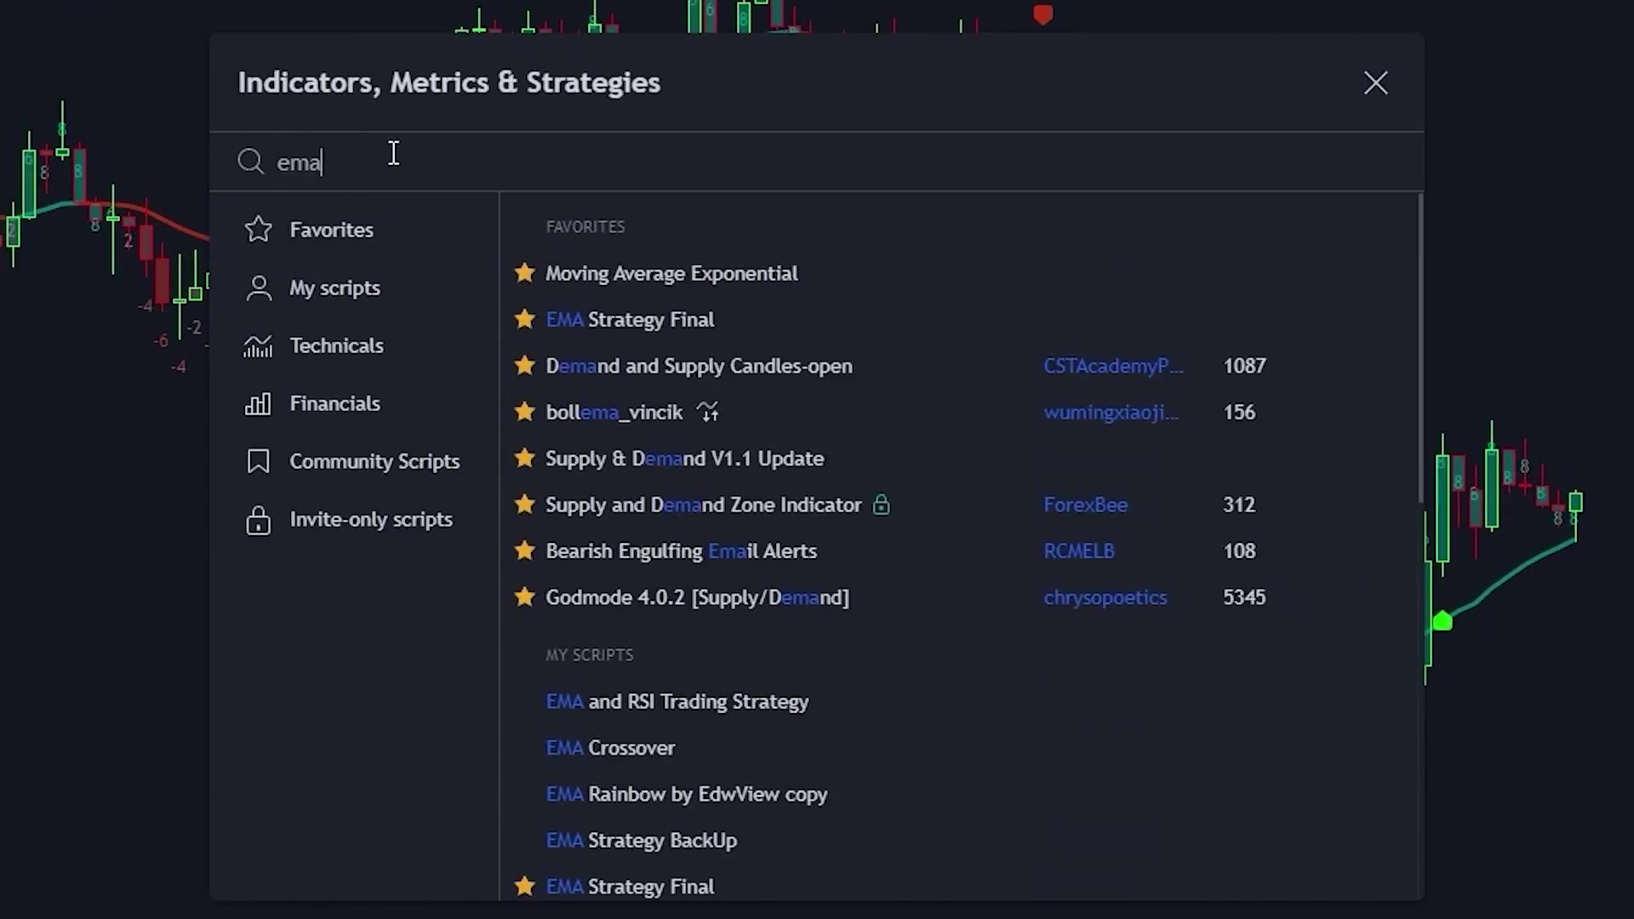
key(ctrl+a)
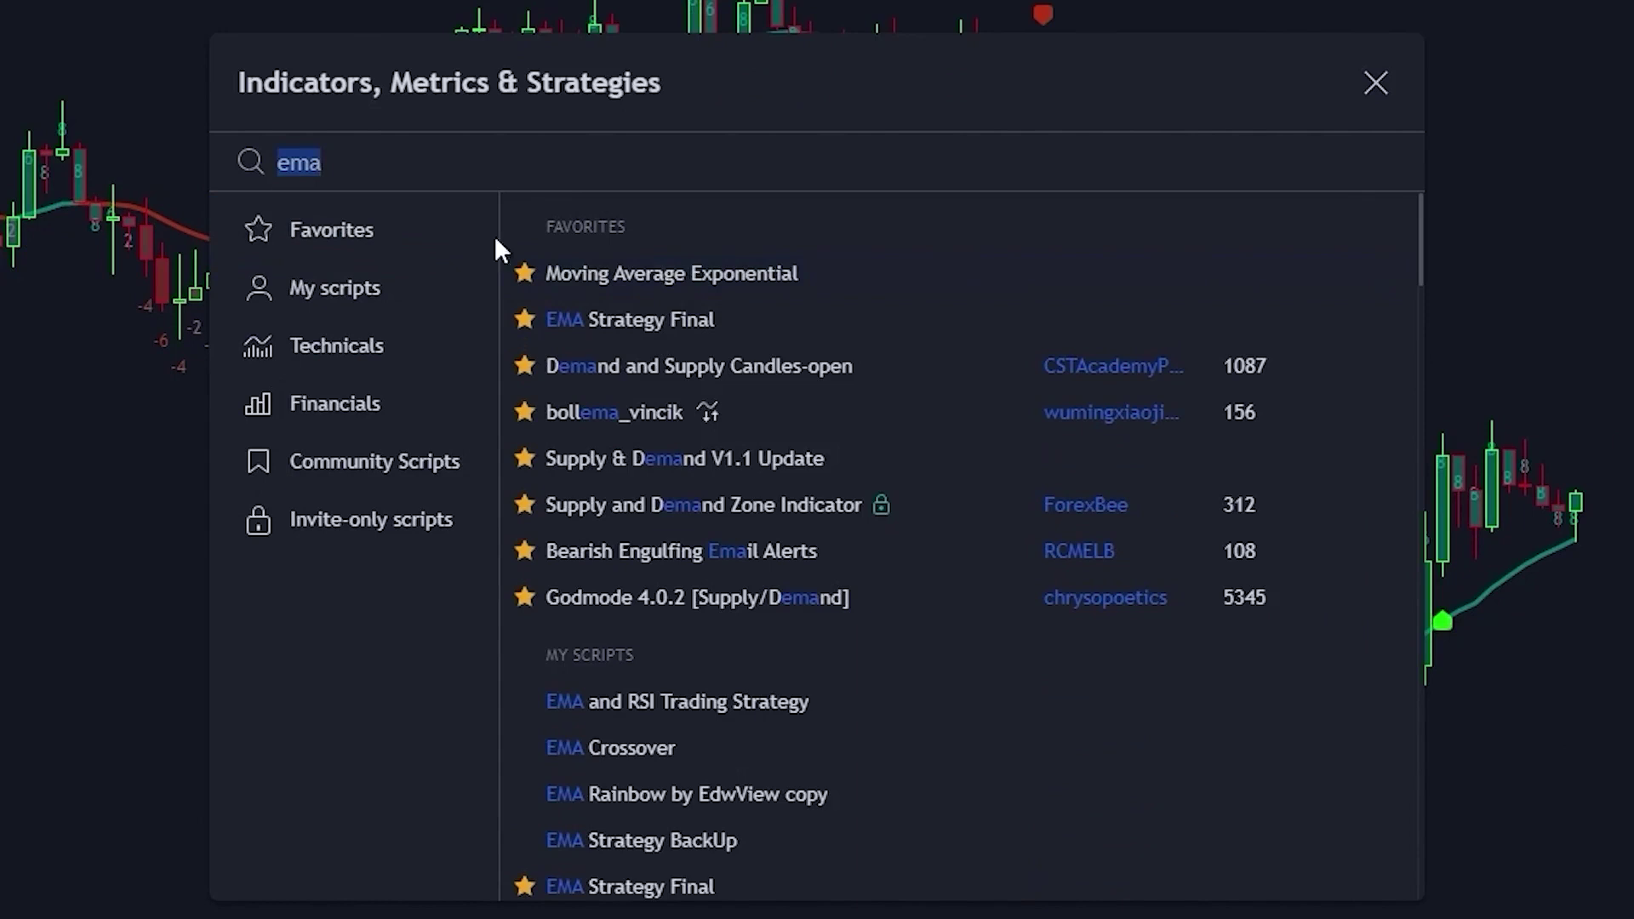
- Add the Laguerre RSI (larsi) indicator and stretch the price pane to enlarge the candles
click(401, 163)
key(BackSpace)
key(BackSpace)
key(BackSpace)
text(la)
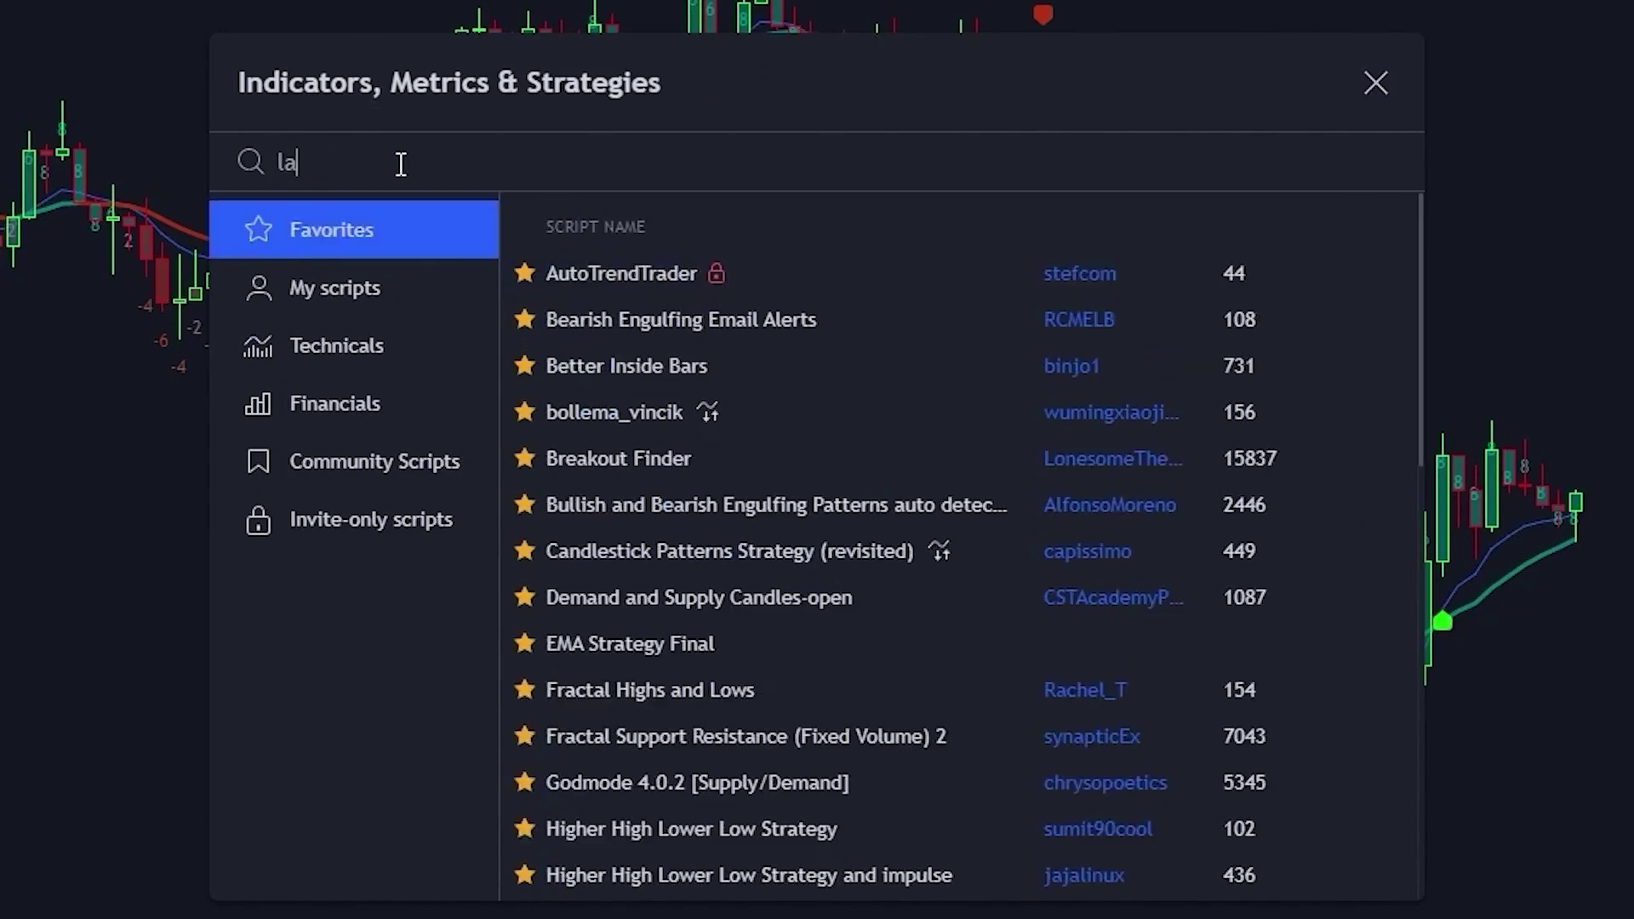
text(rsi)
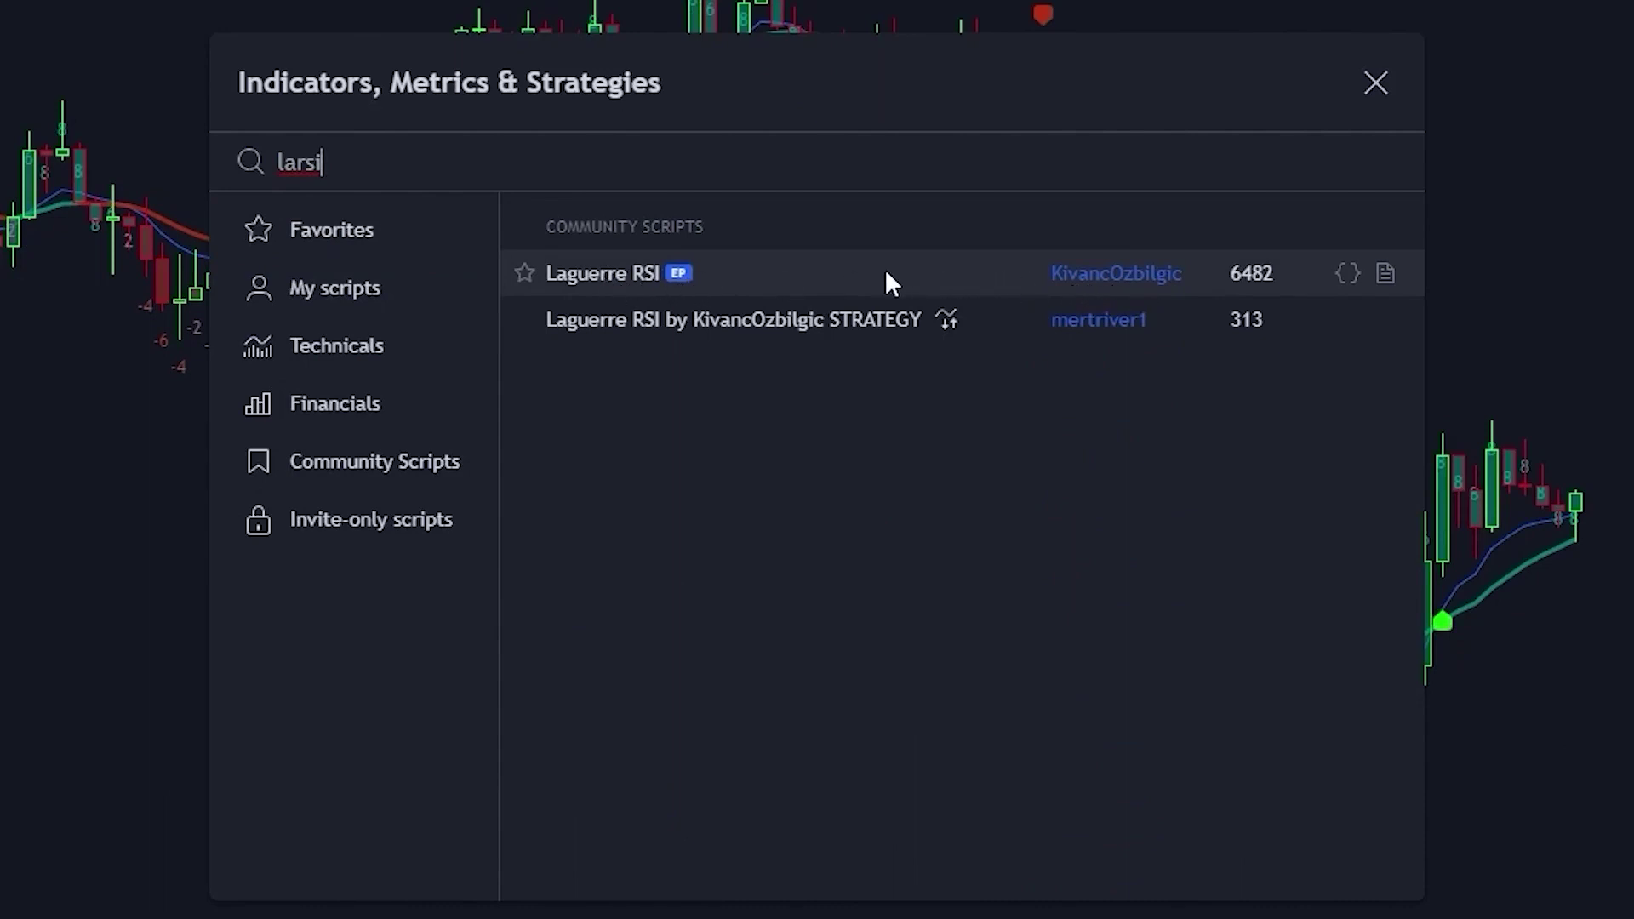
click(833, 272)
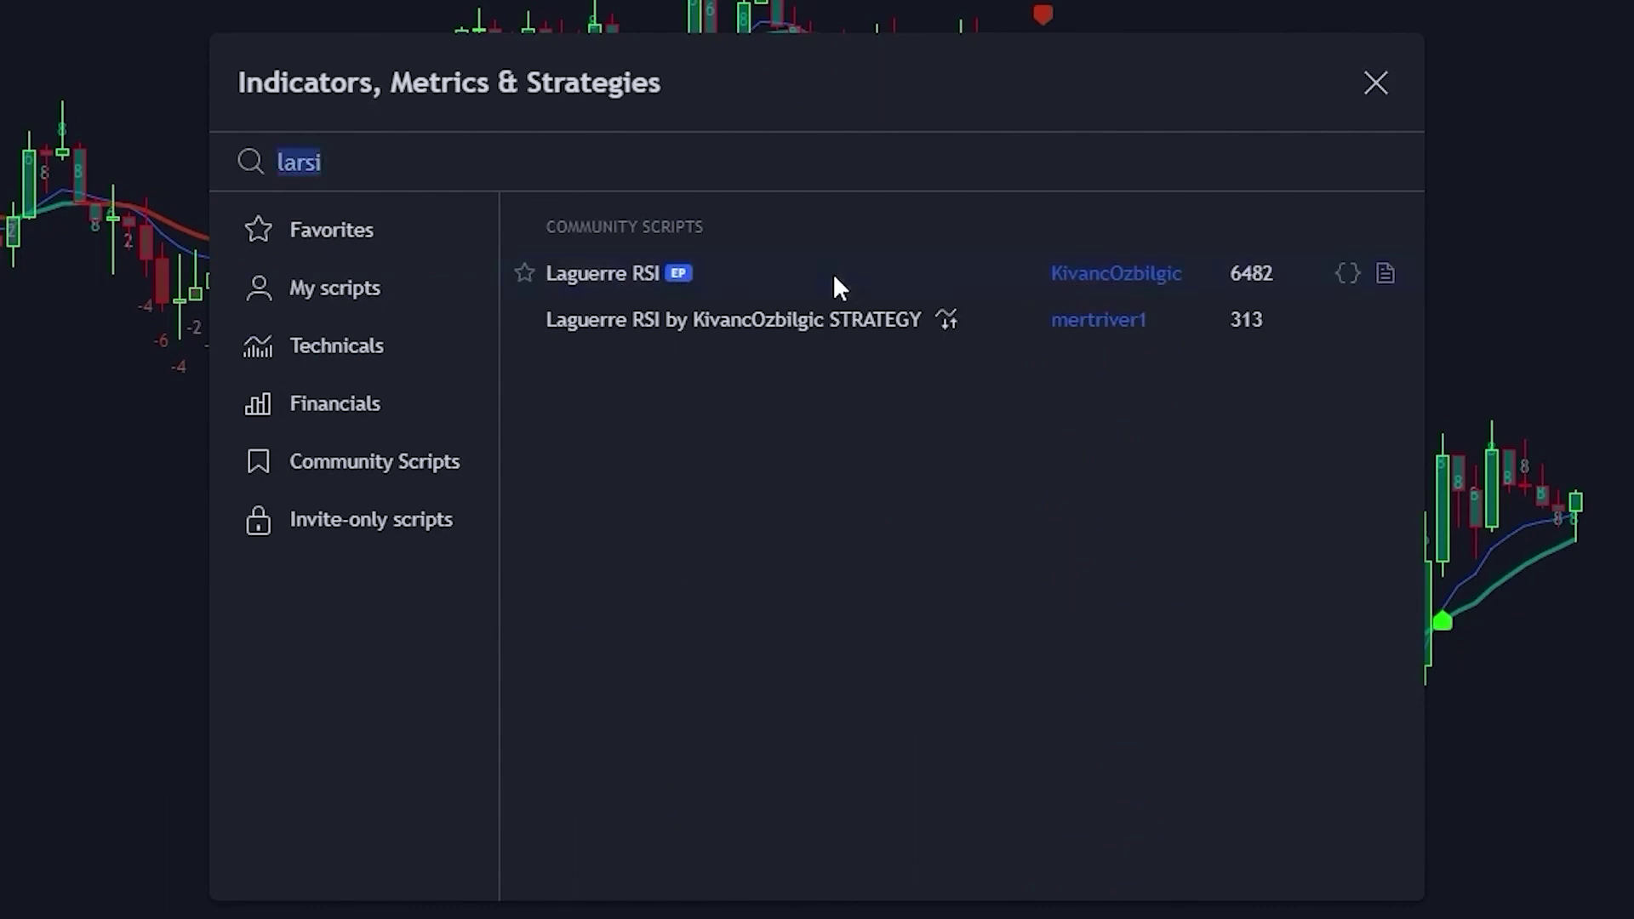
click(1355, 87)
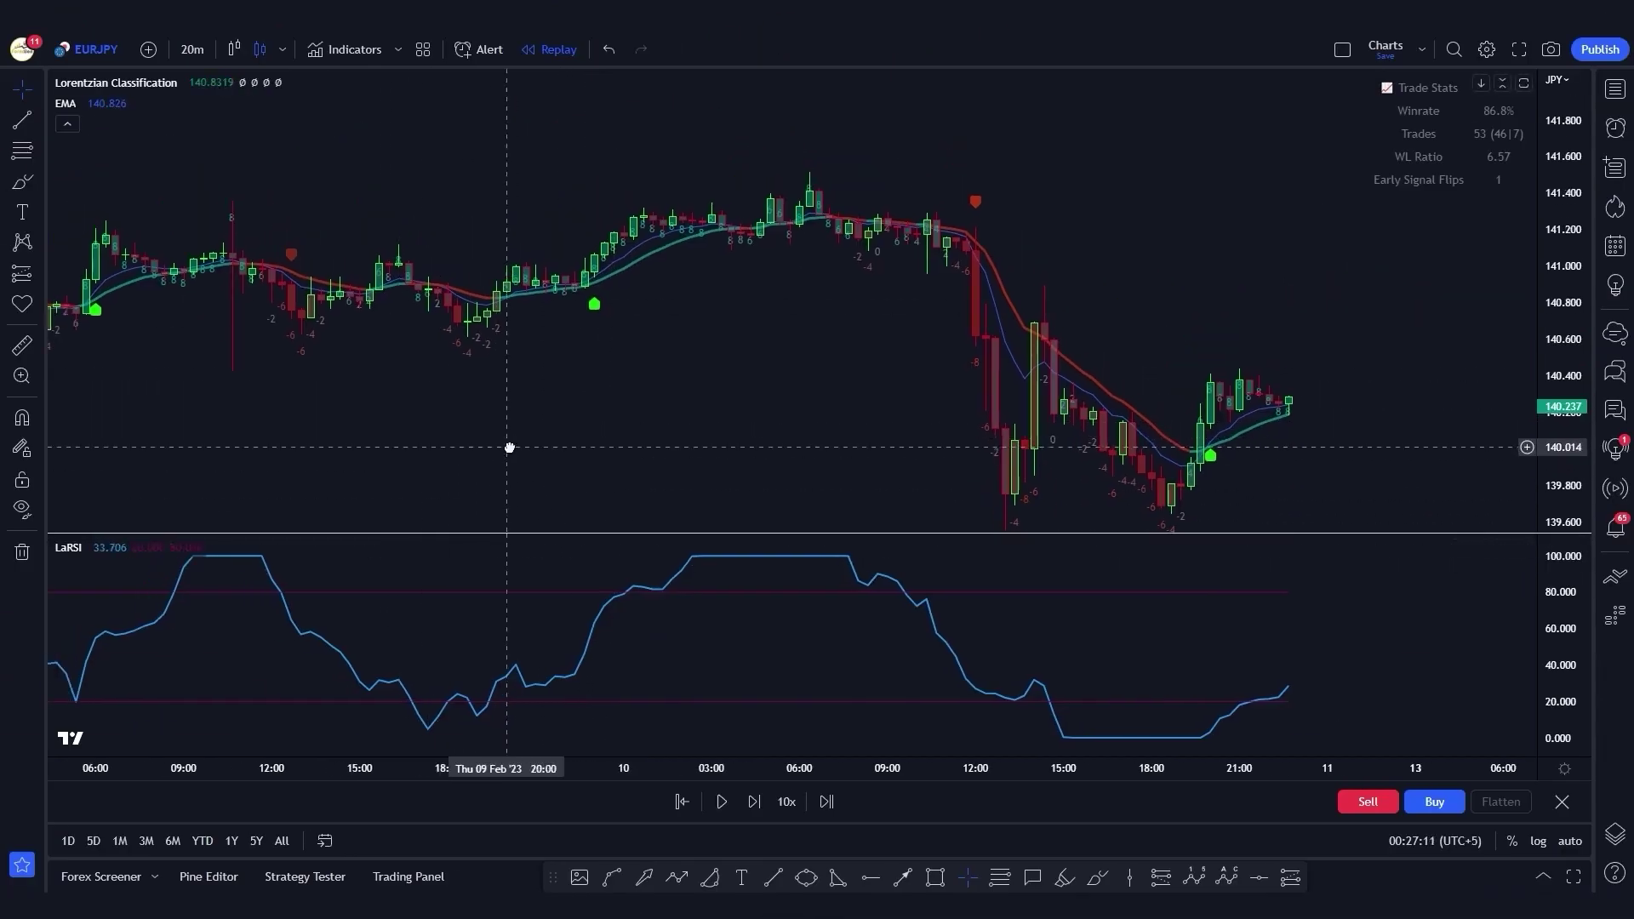
drag(1563, 417, 1084, 230)
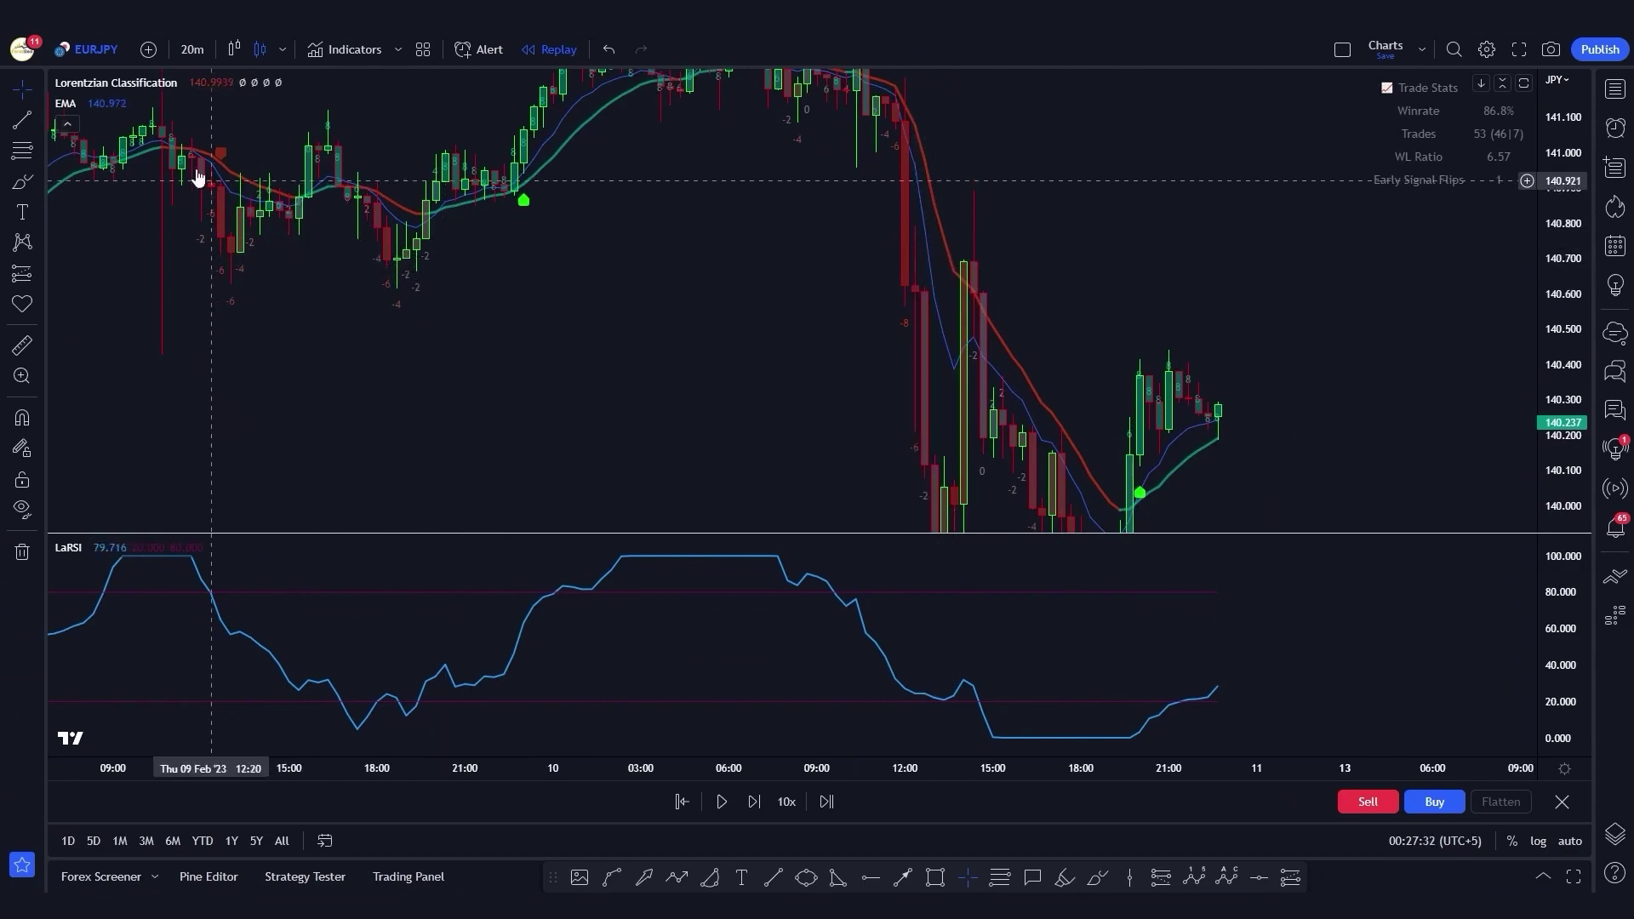
- Change the EMA length from 9 to 200
click(114, 103)
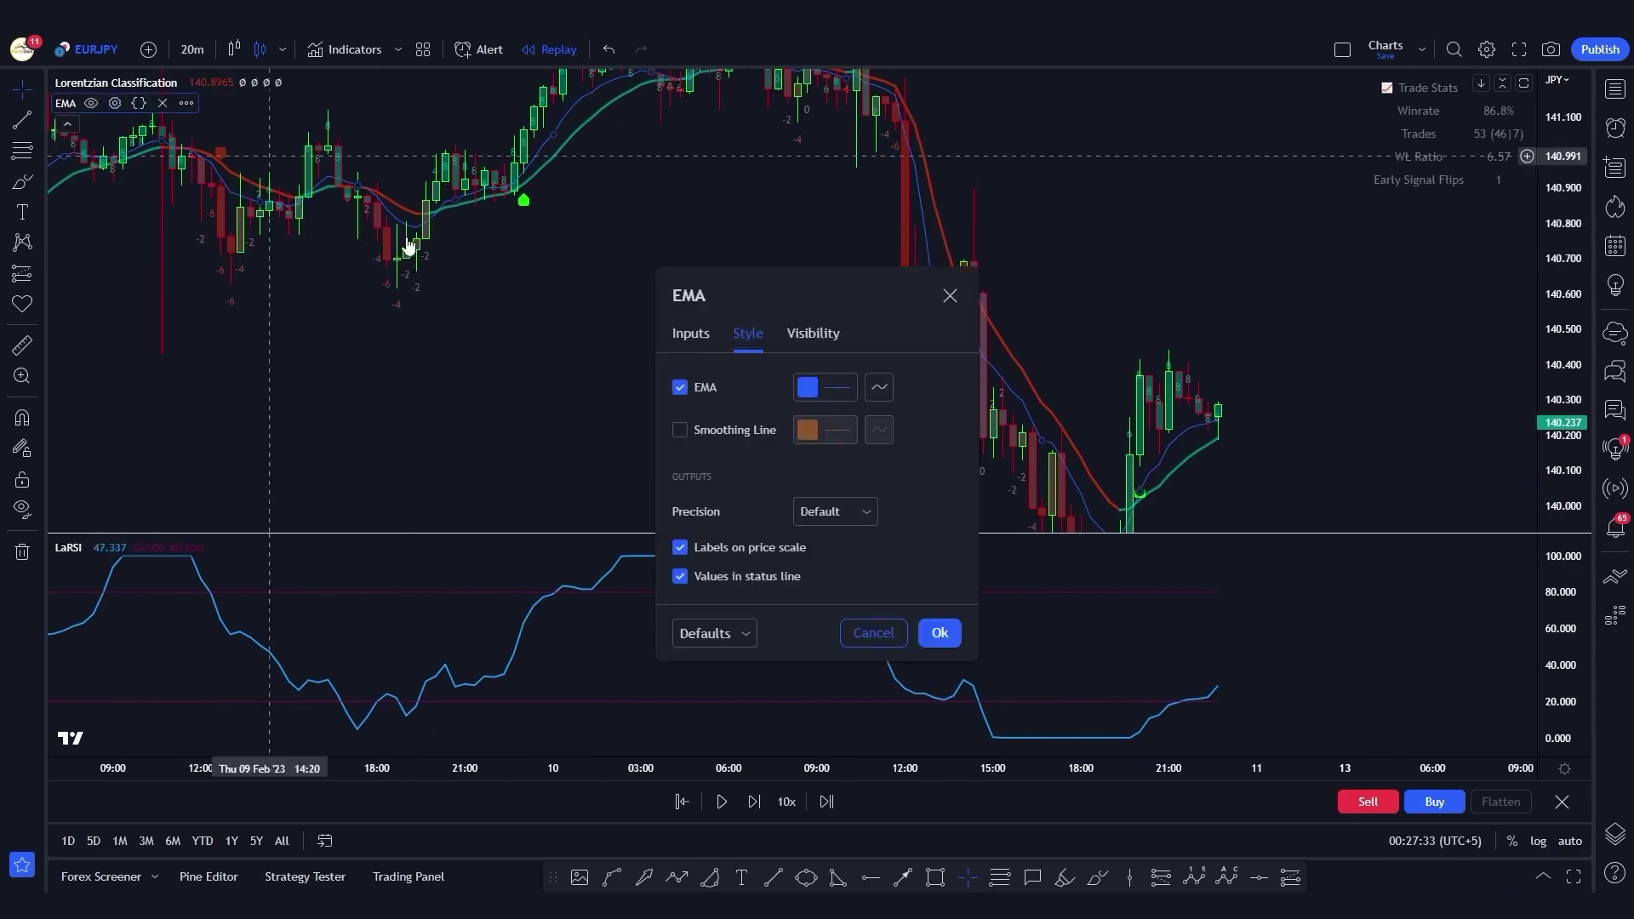
click(688, 334)
double_click(742, 433)
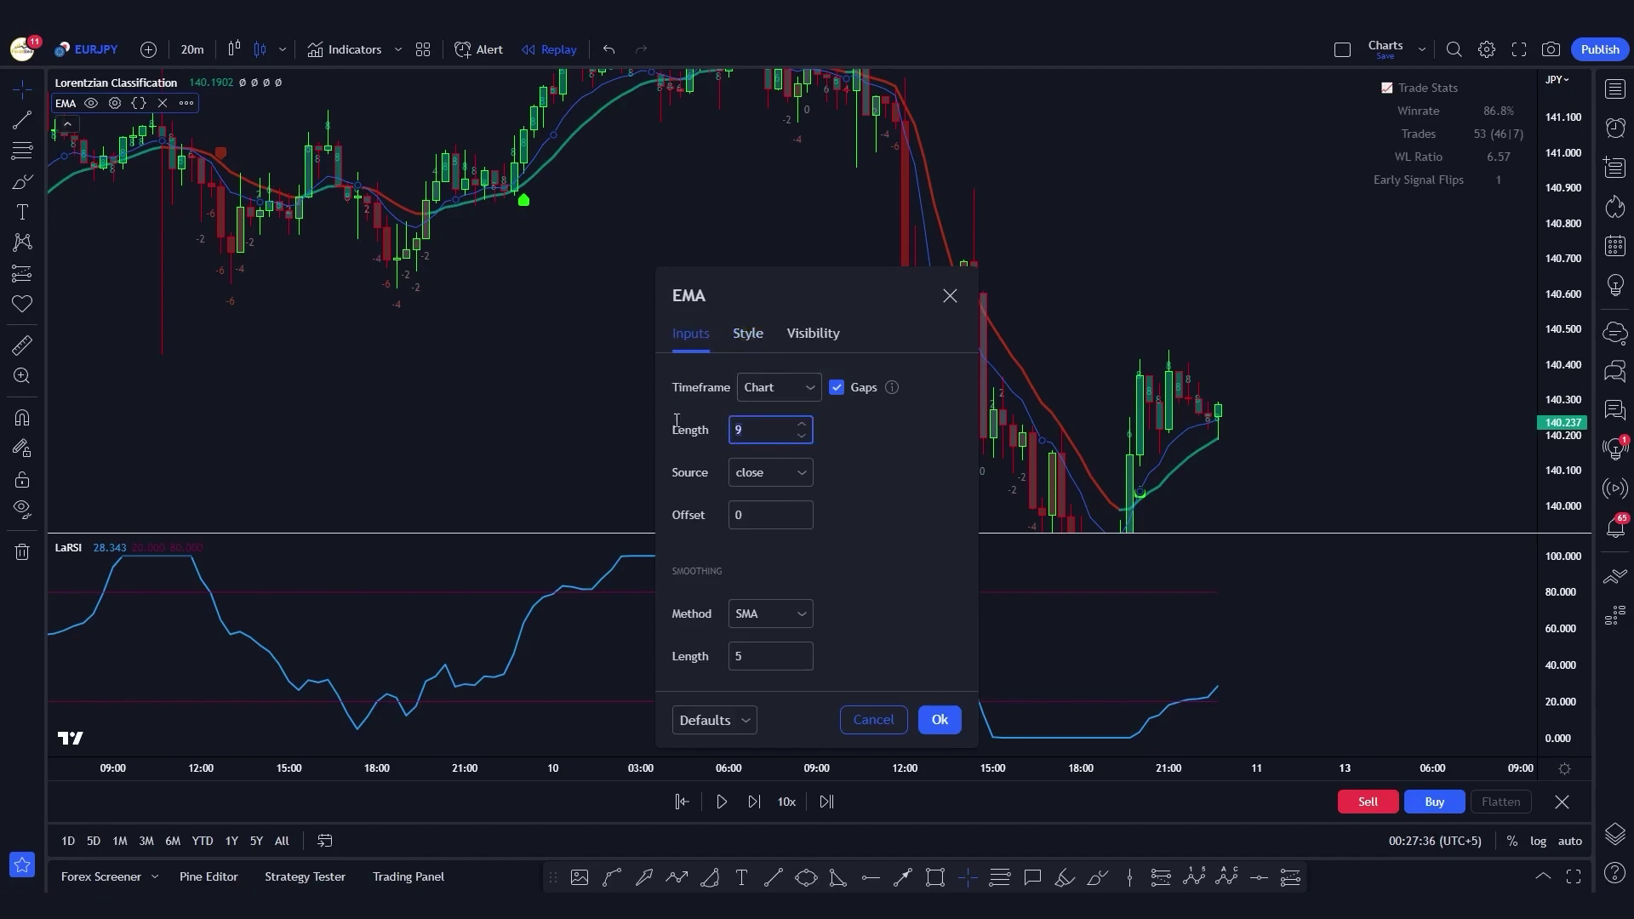
key(BackSpace)
text(200)
click(951, 720)
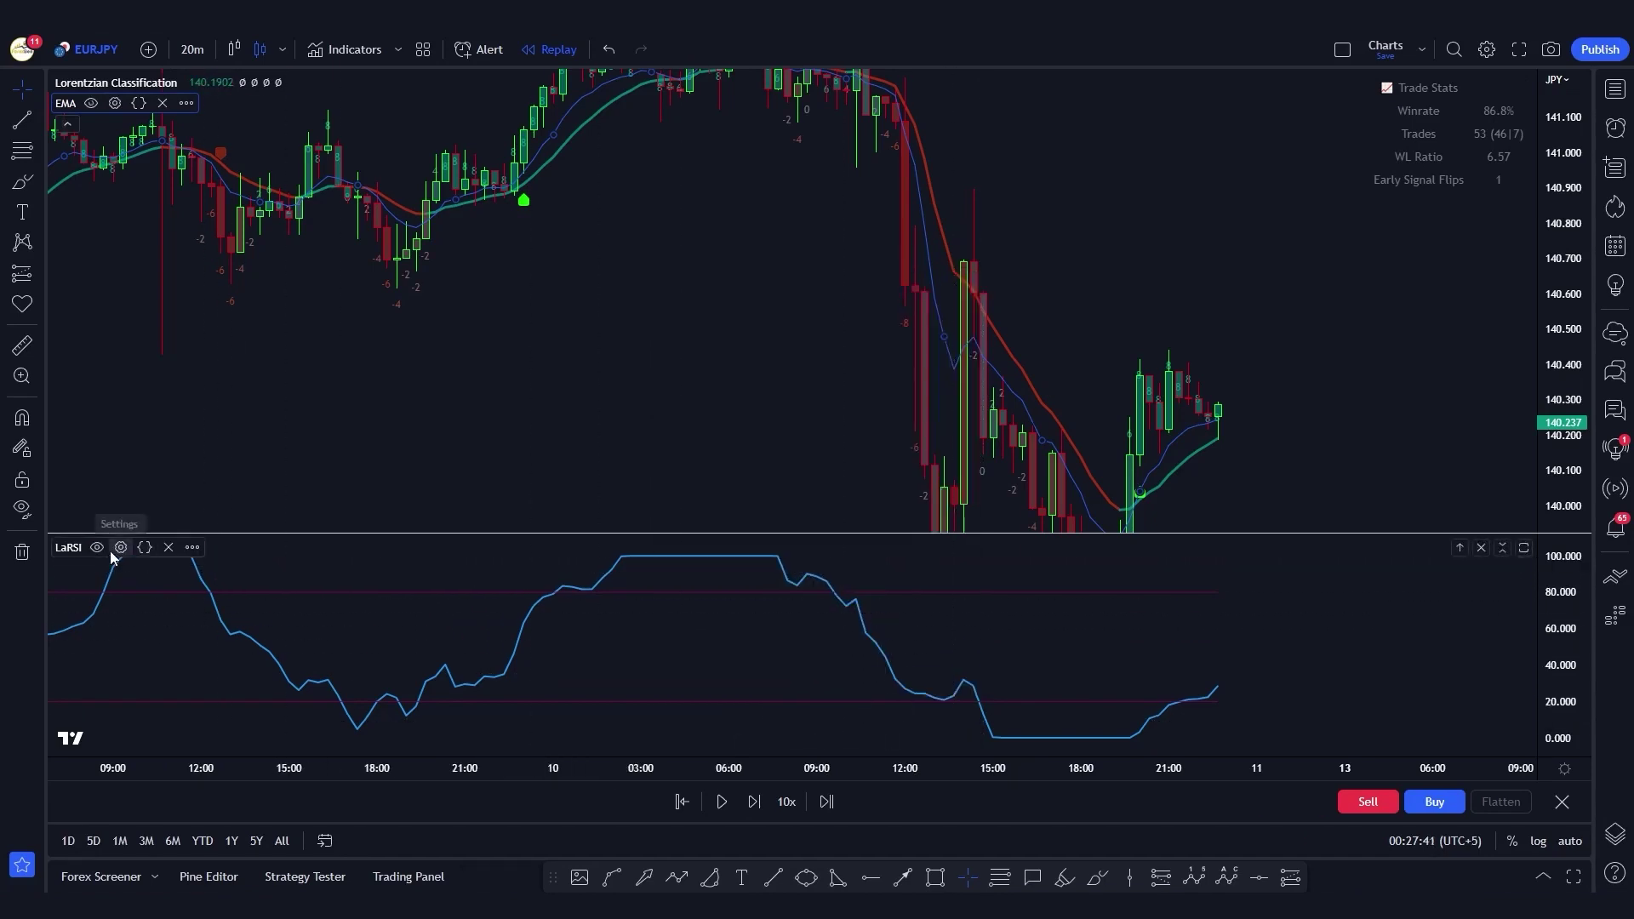
- Make the LaRSI 80 and 20 level lines white and thicker
click(116, 551)
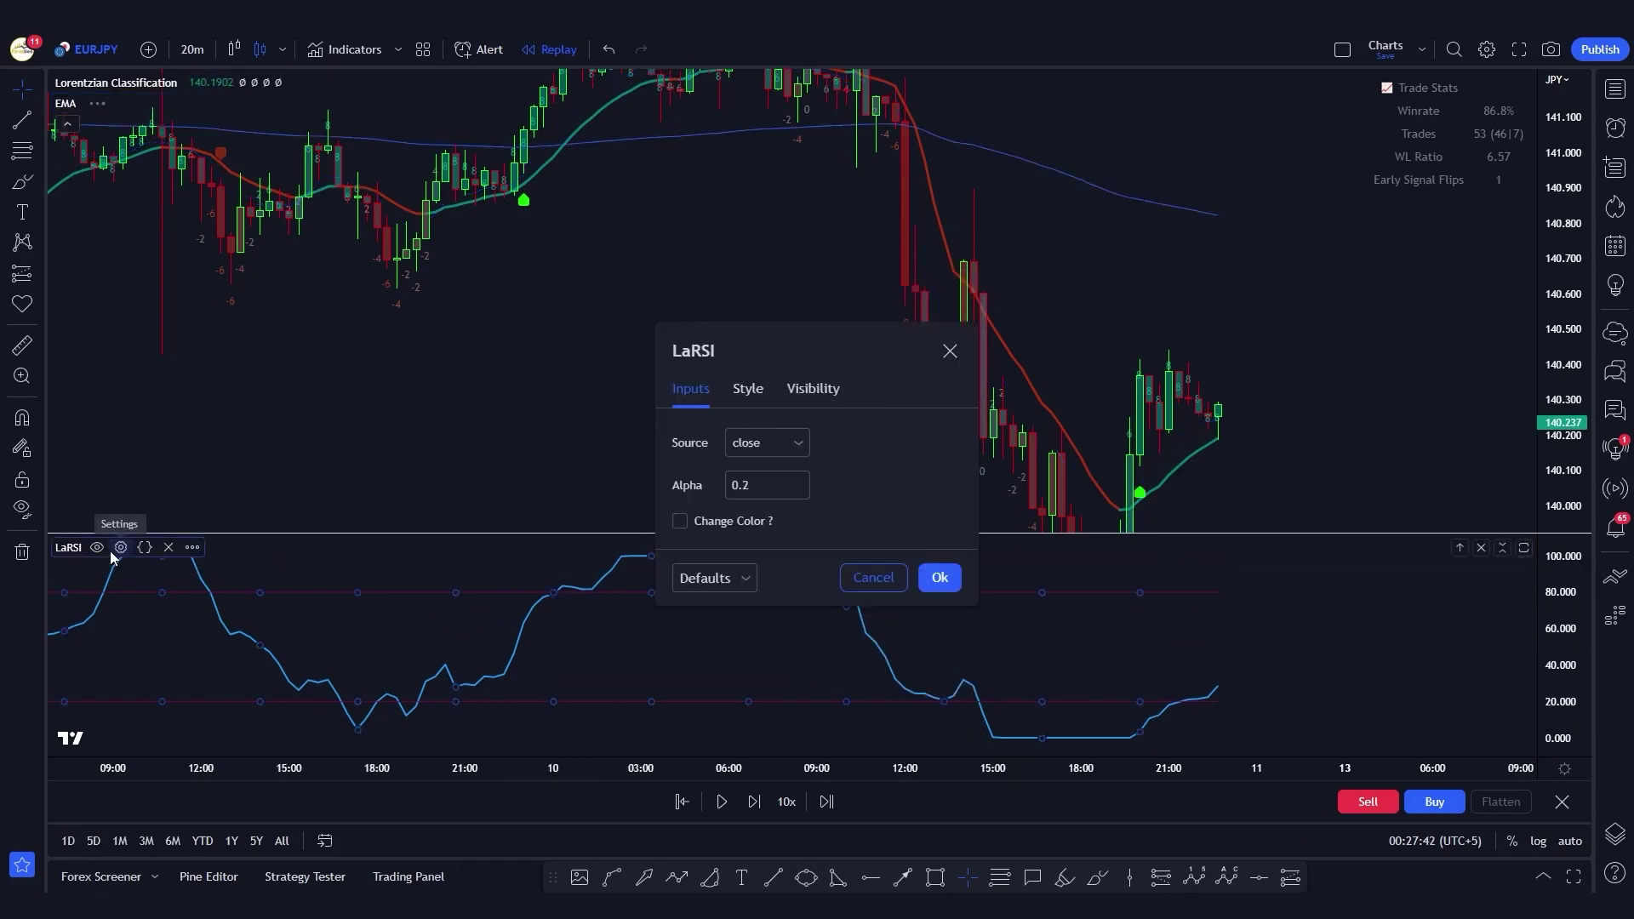
click(745, 389)
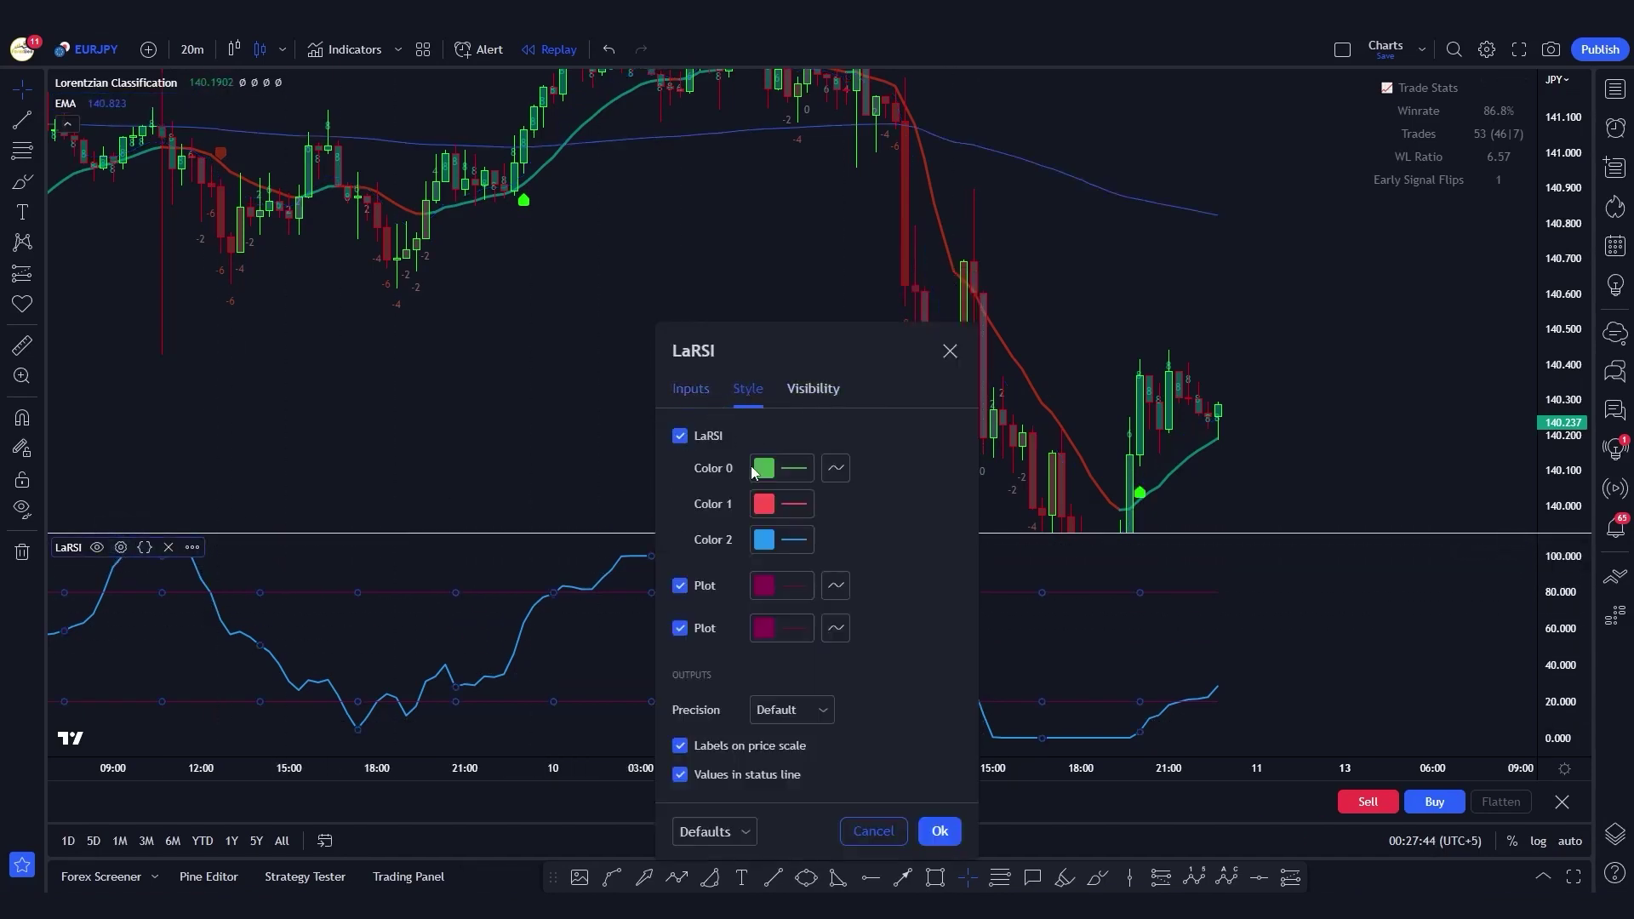
click(780, 588)
click(768, 597)
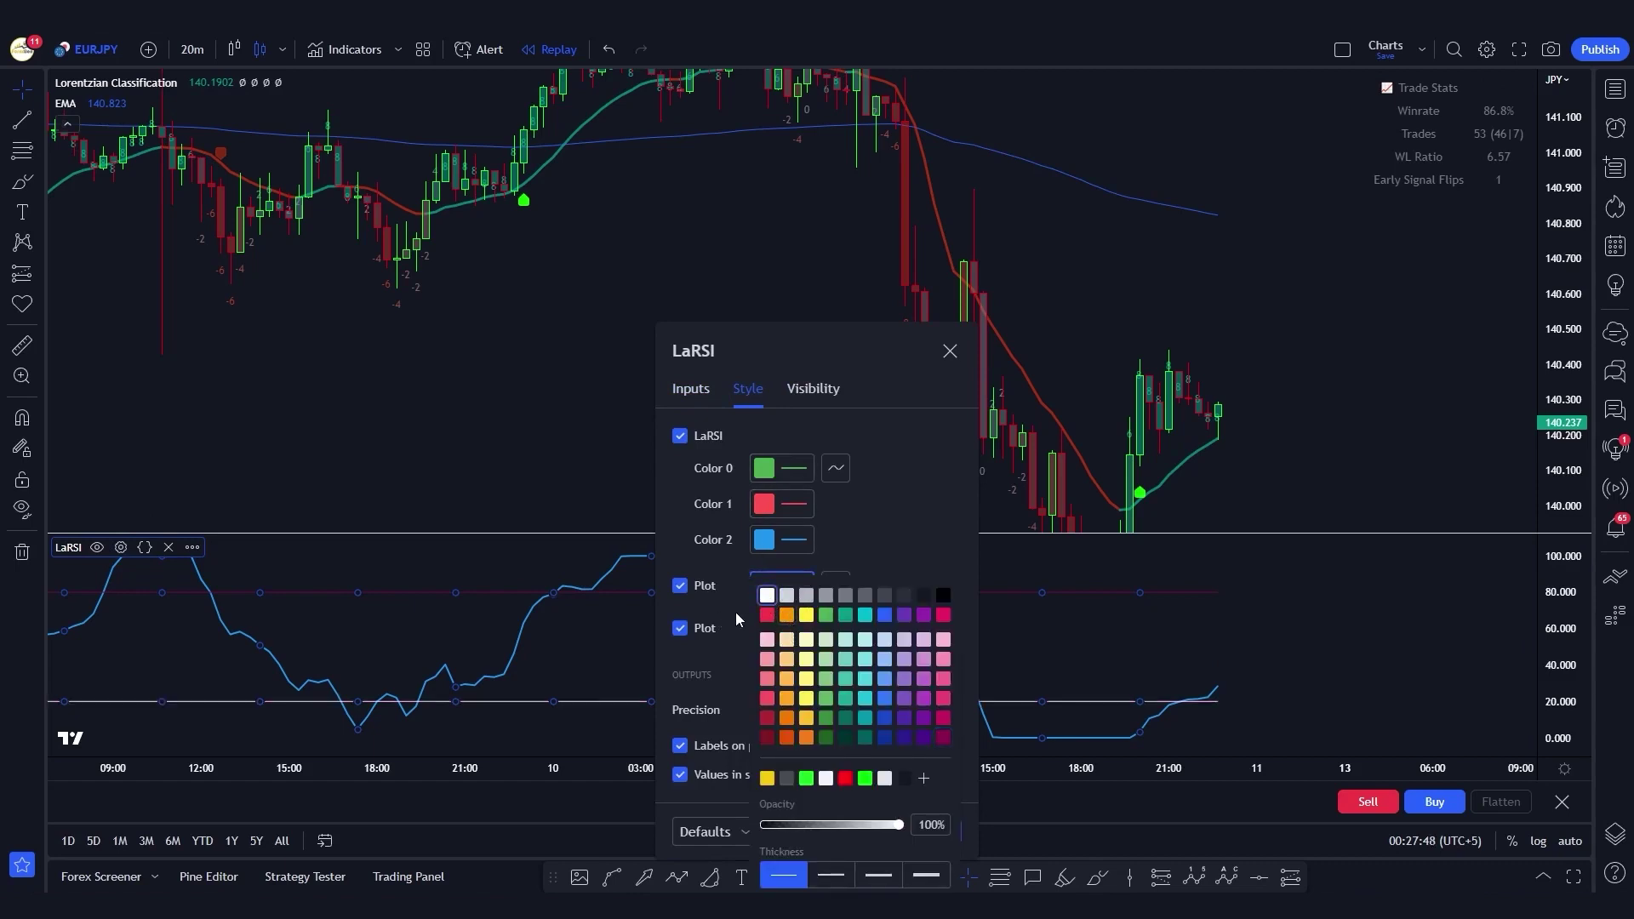
click(737, 619)
click(780, 585)
click(879, 876)
click(880, 529)
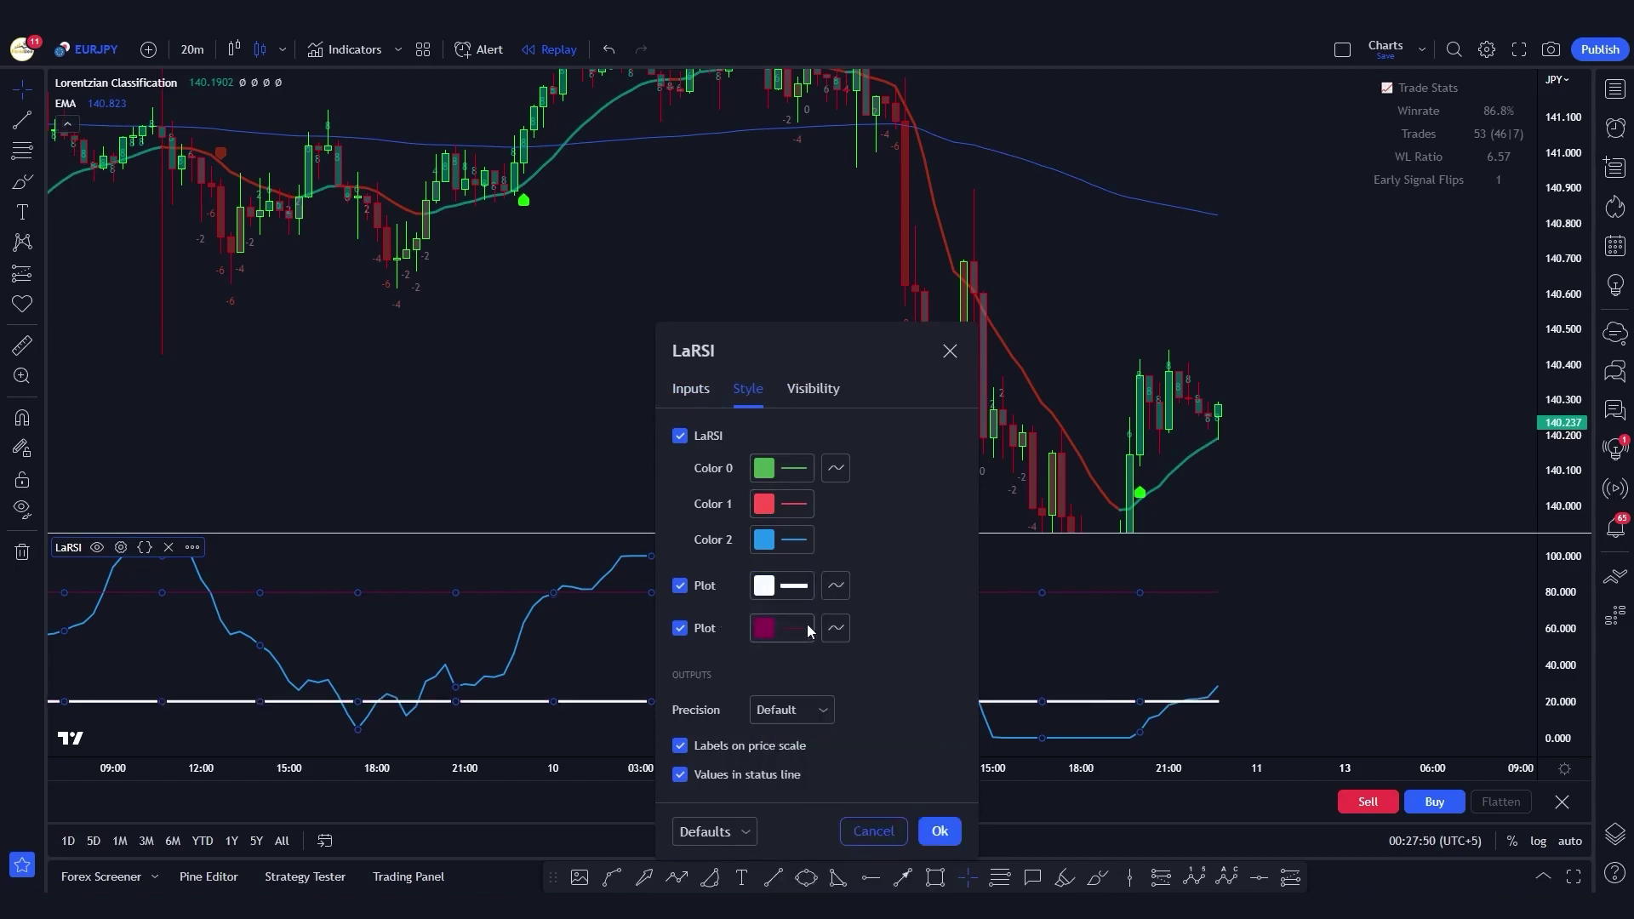
click(806, 628)
click(768, 598)
click(879, 875)
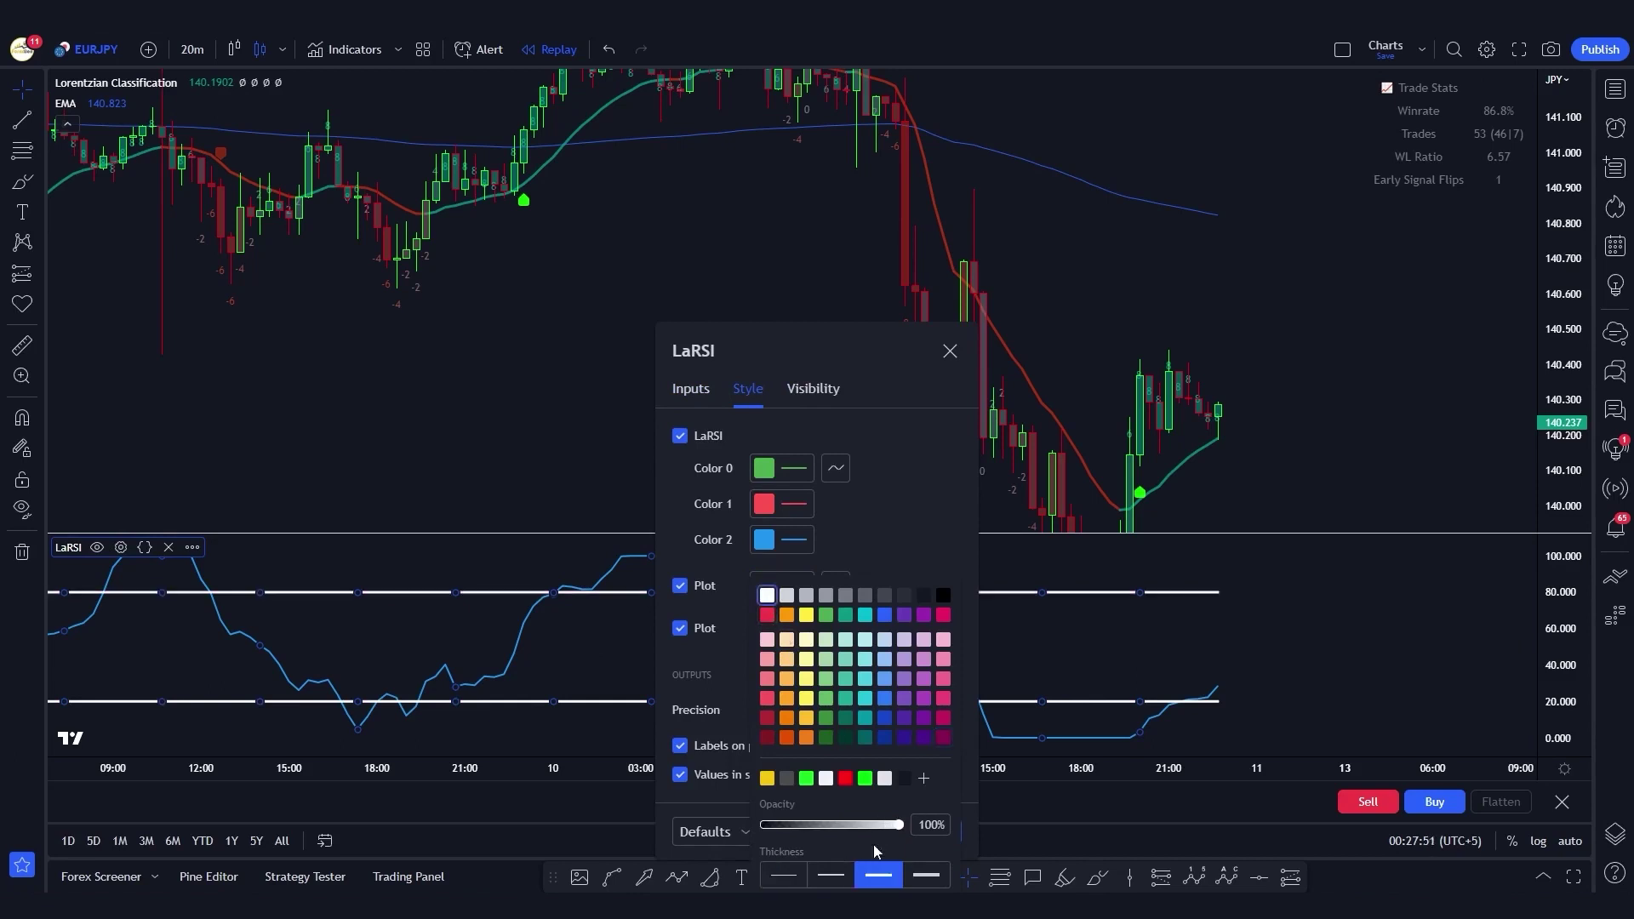
click(879, 521)
click(922, 836)
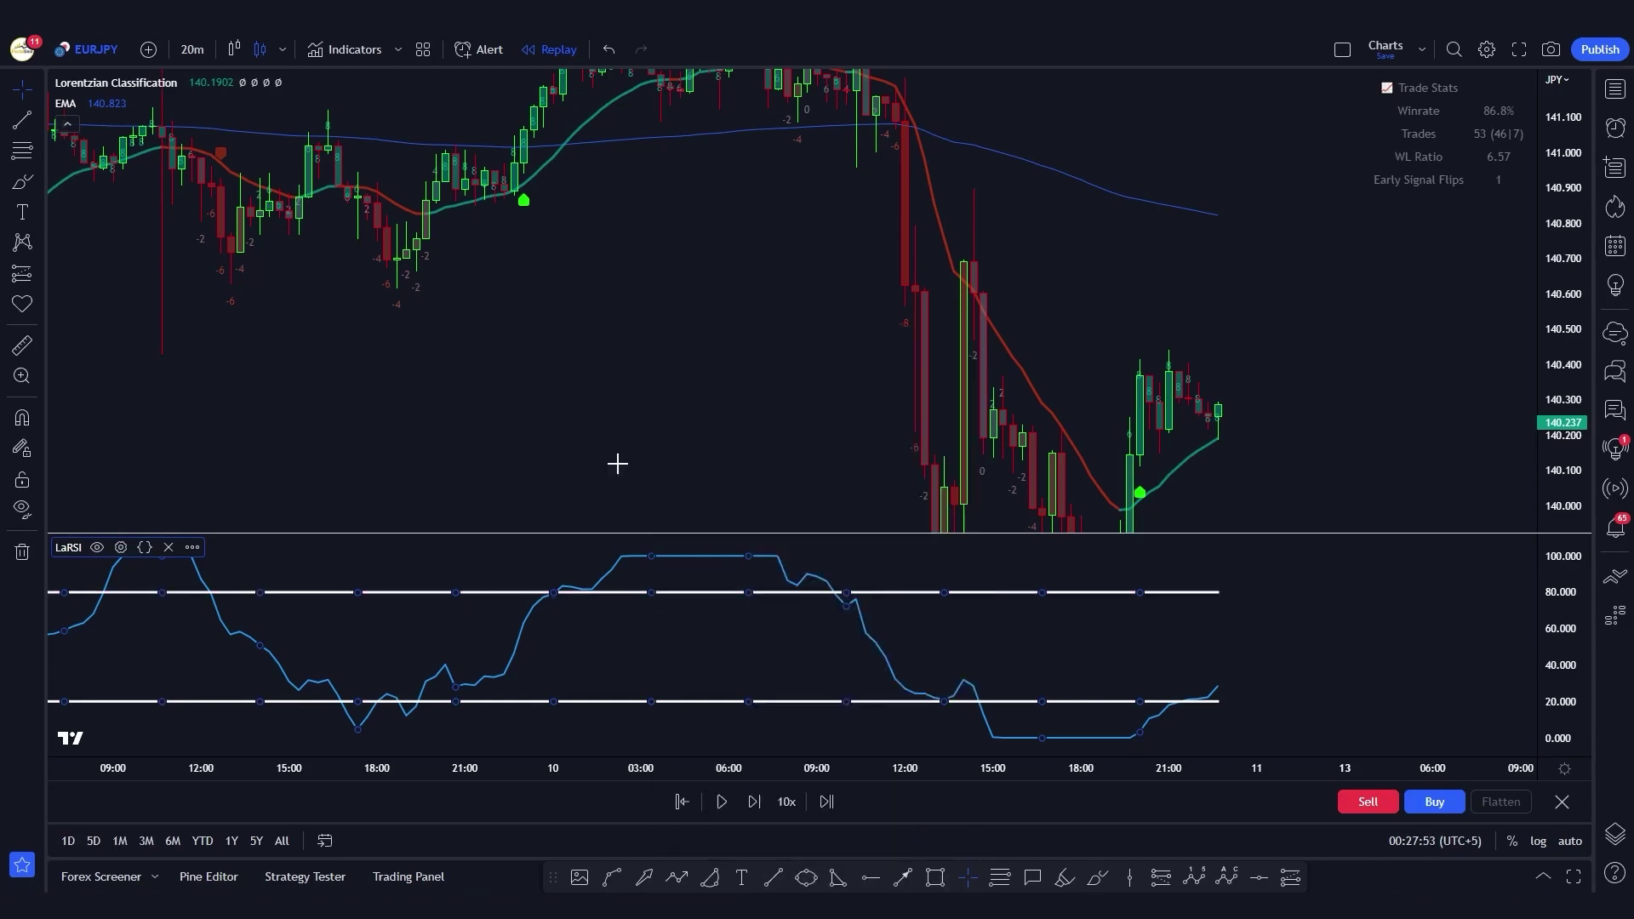
- Give the 200 EMA line a thicker line width
click(115, 103)
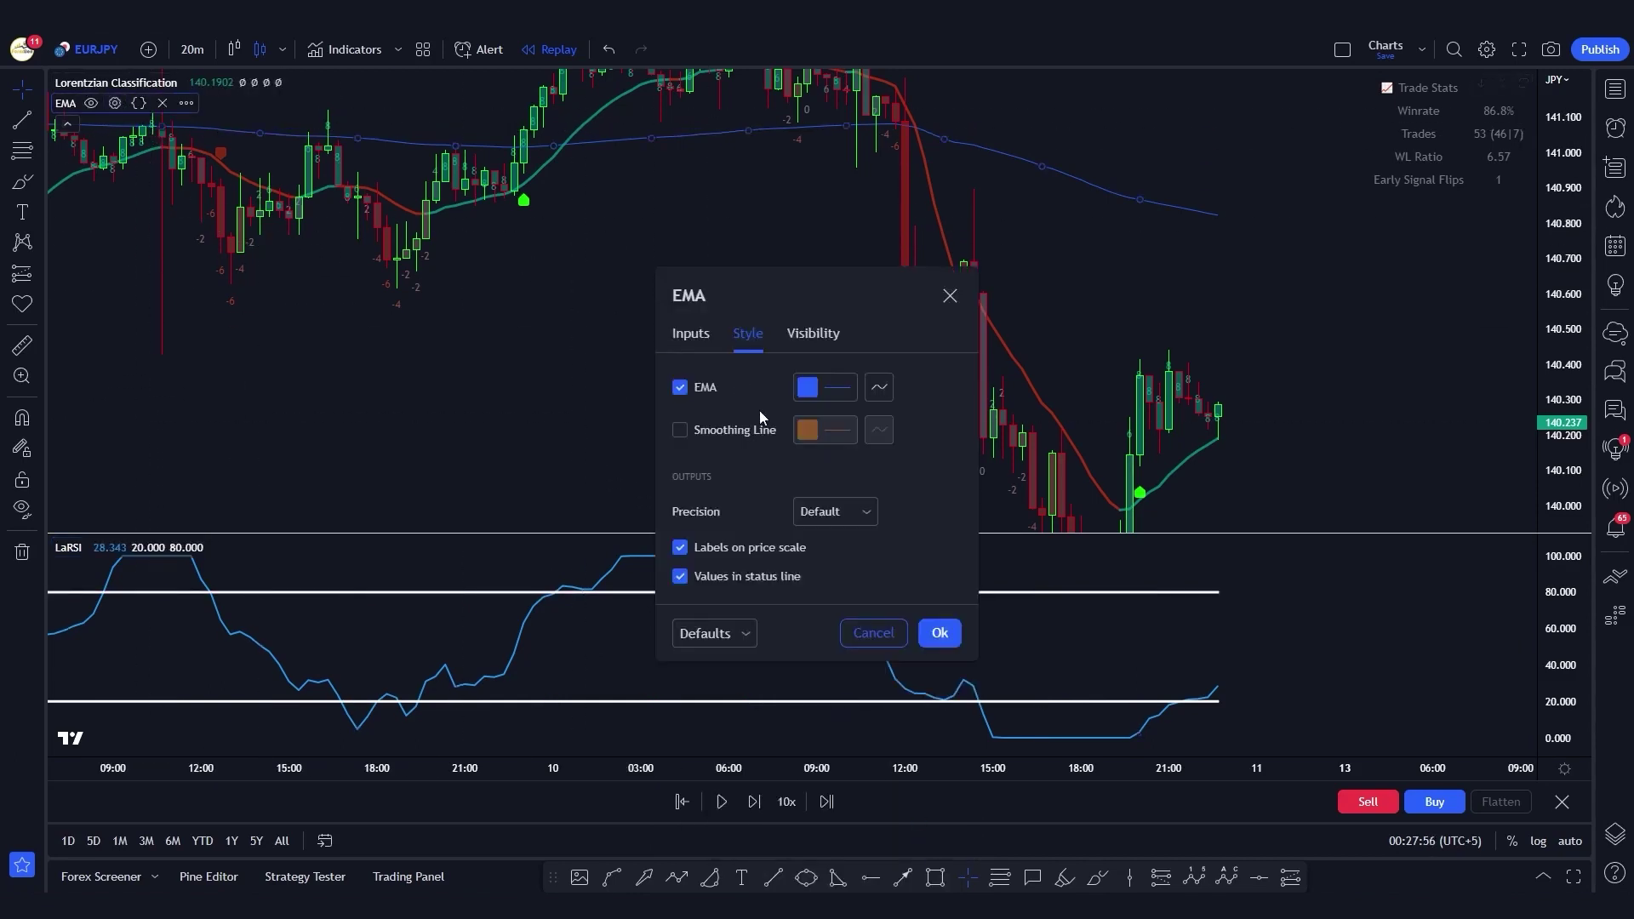
click(828, 395)
click(923, 700)
click(918, 341)
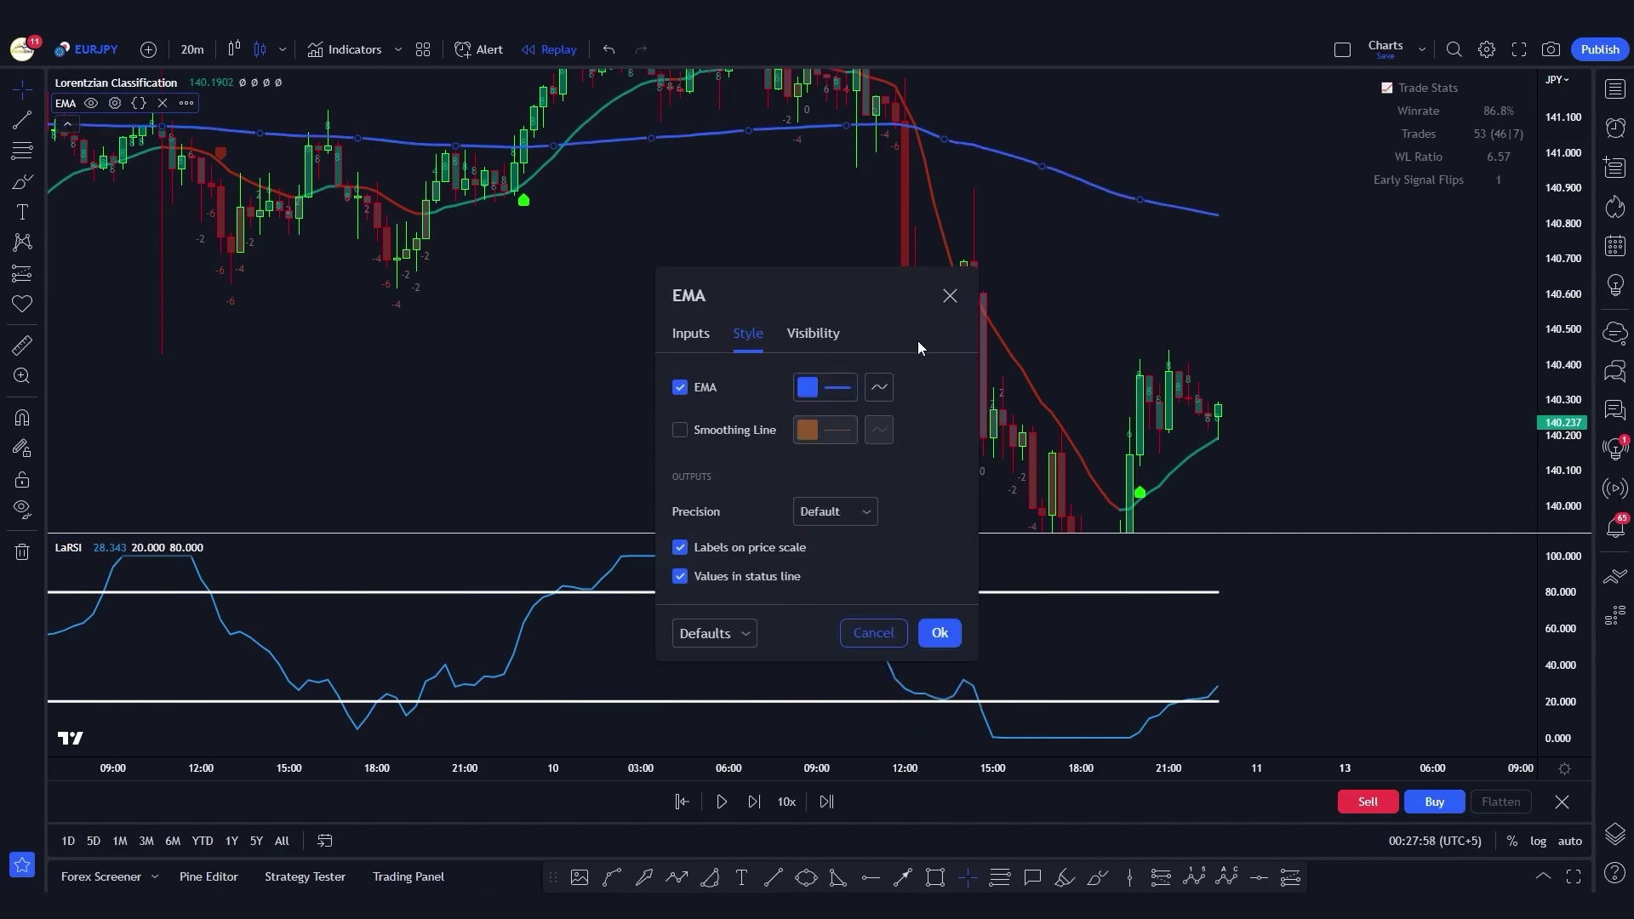
click(940, 632)
- Reset the price scale and highlight the LaRSI rising back above 20
drag(894, 375, 855, 320)
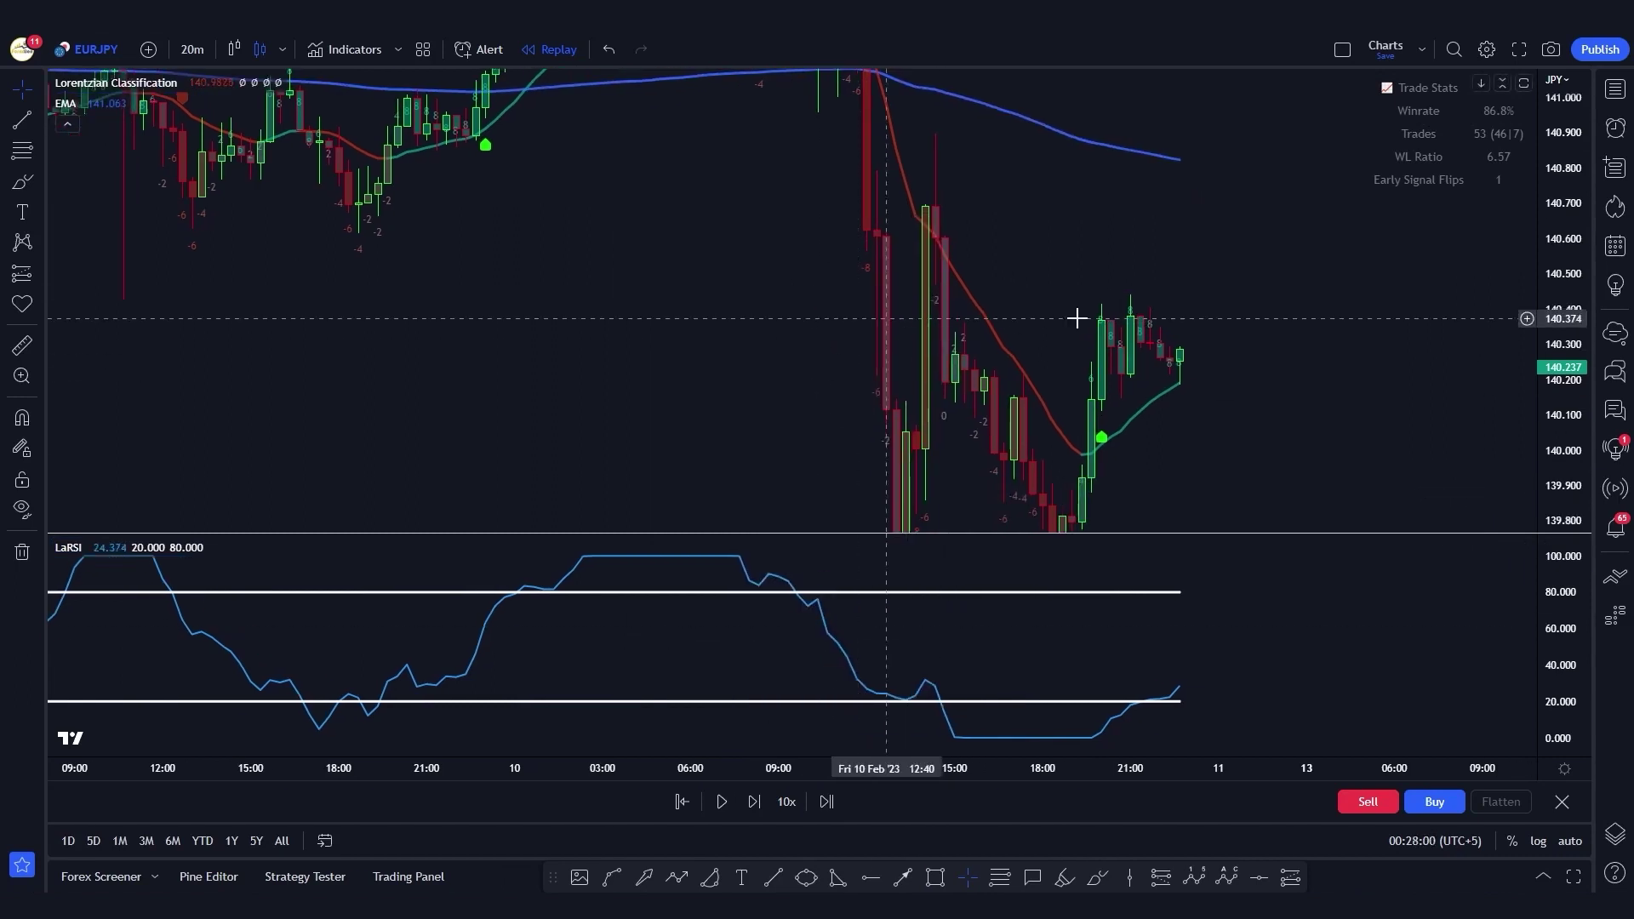
double_click(1561, 272)
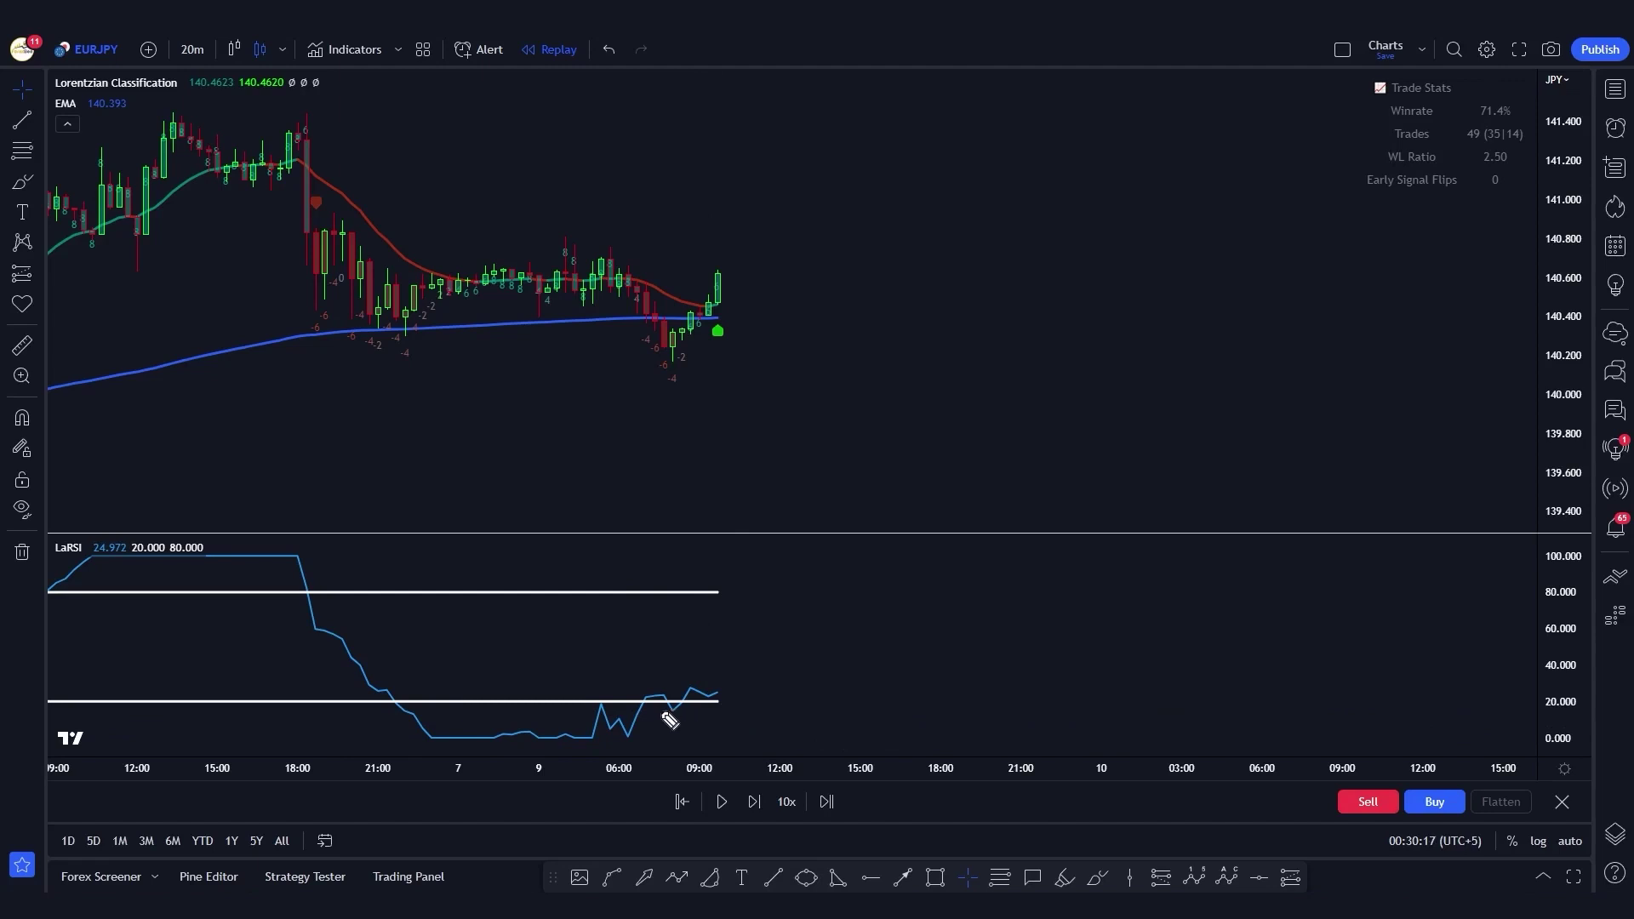
drag(679, 708, 693, 703)
- Mark the buy signal, place a long at about 140.62 with stop 140.164, and replay it
mouse_move(714, 342)
mouse_down()
mouse_move(748, 333)
mouse_move(730, 340)
mouse_up()
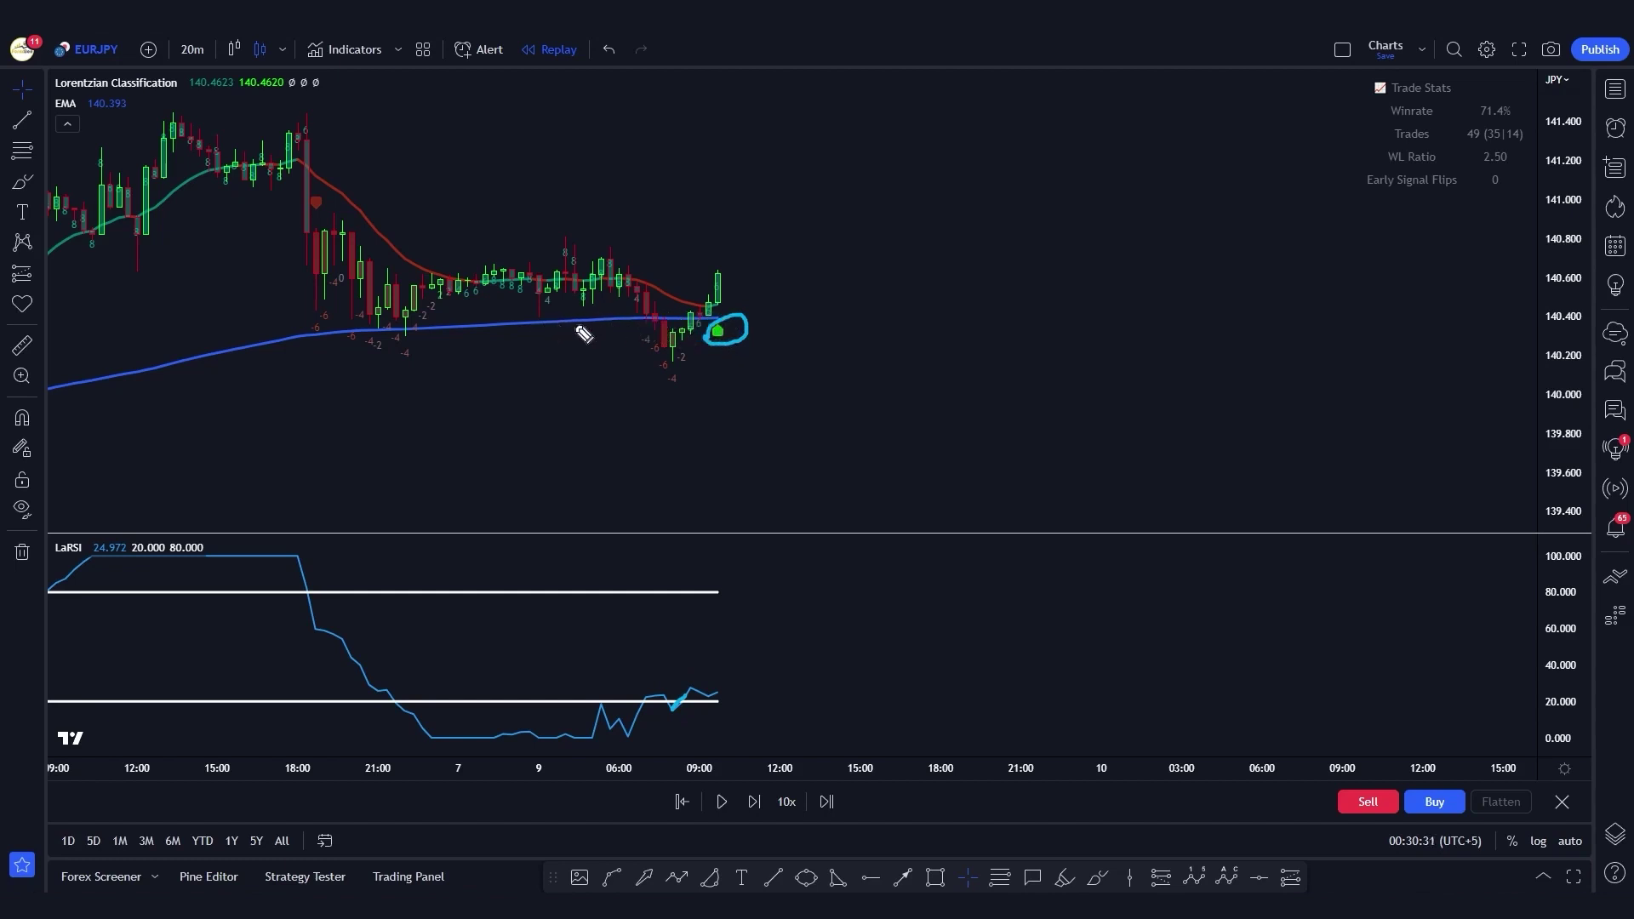
drag(565, 328, 626, 320)
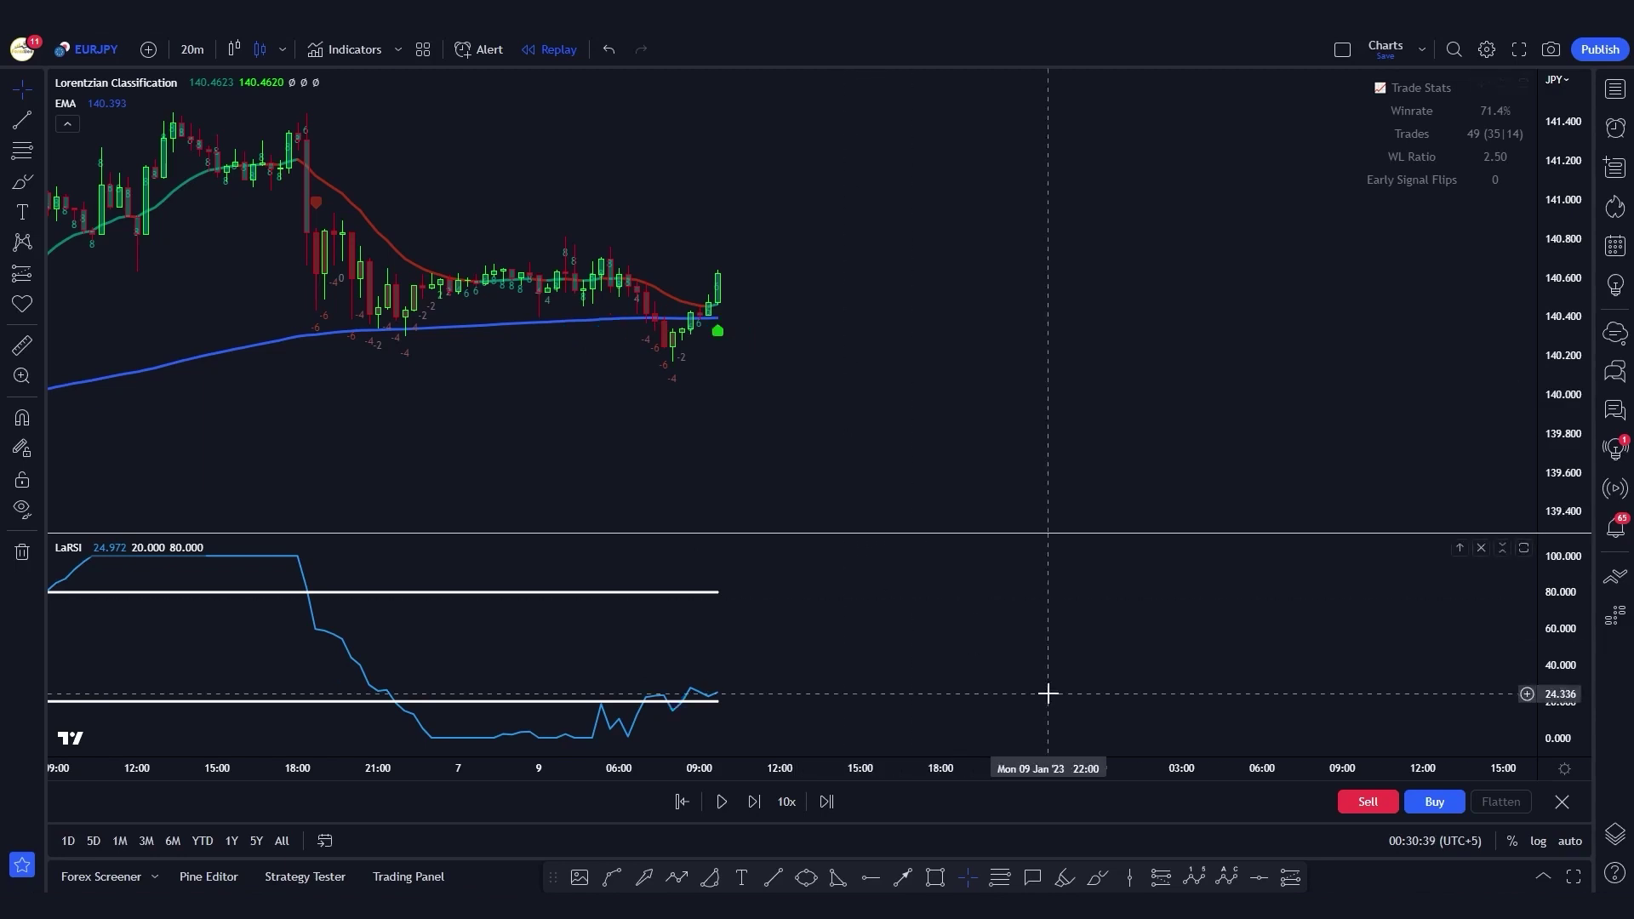
click(1291, 877)
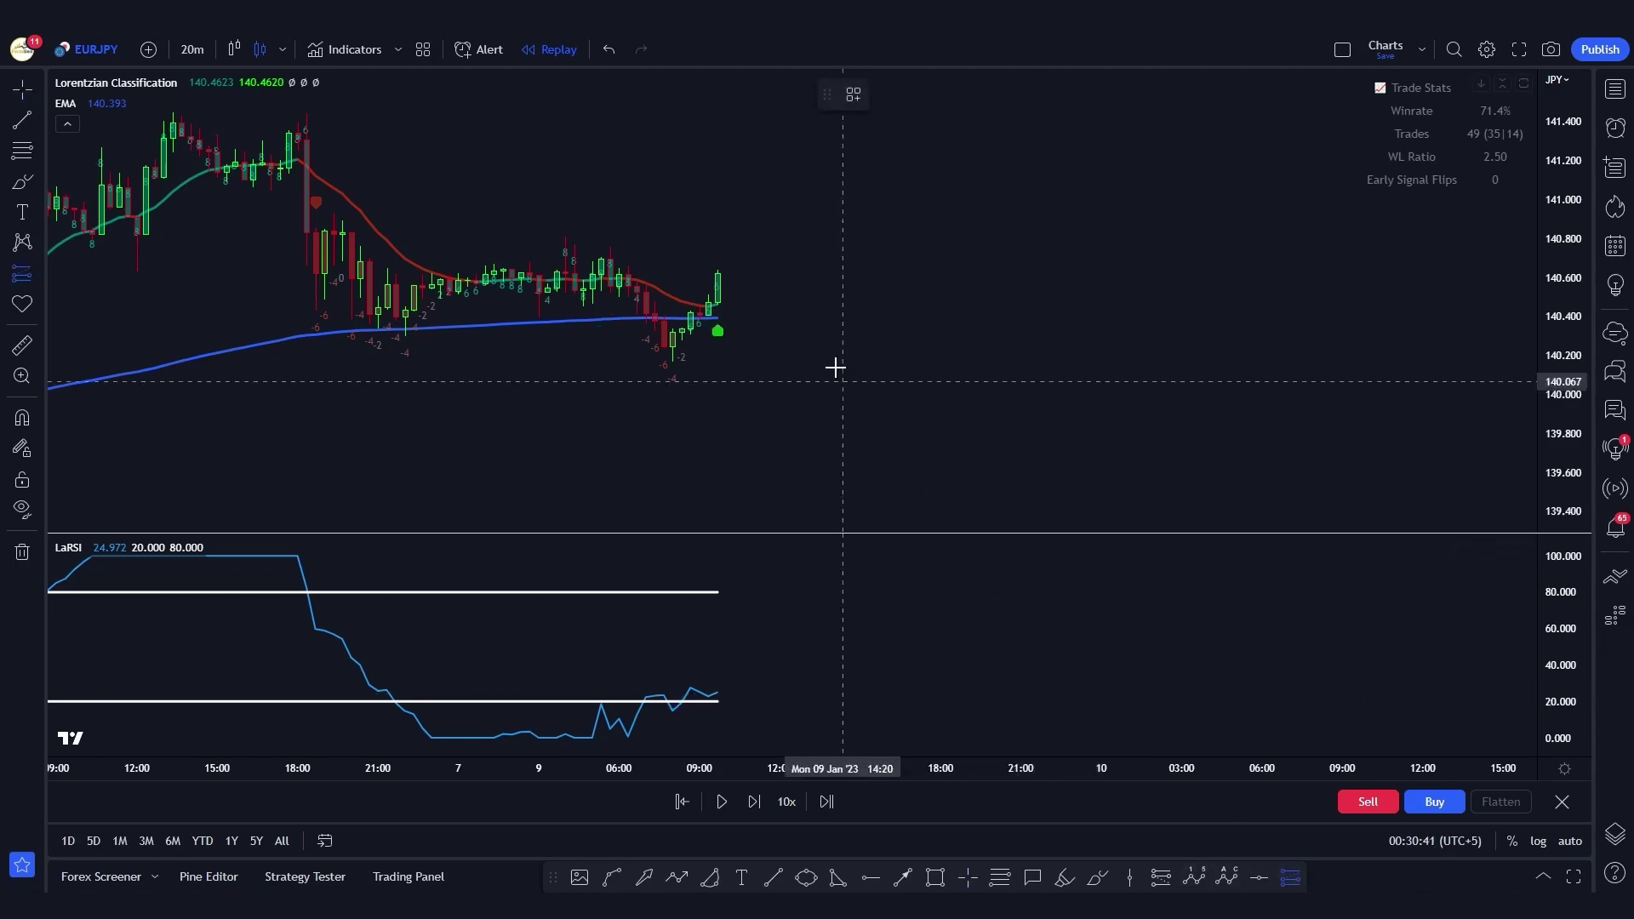
click(720, 271)
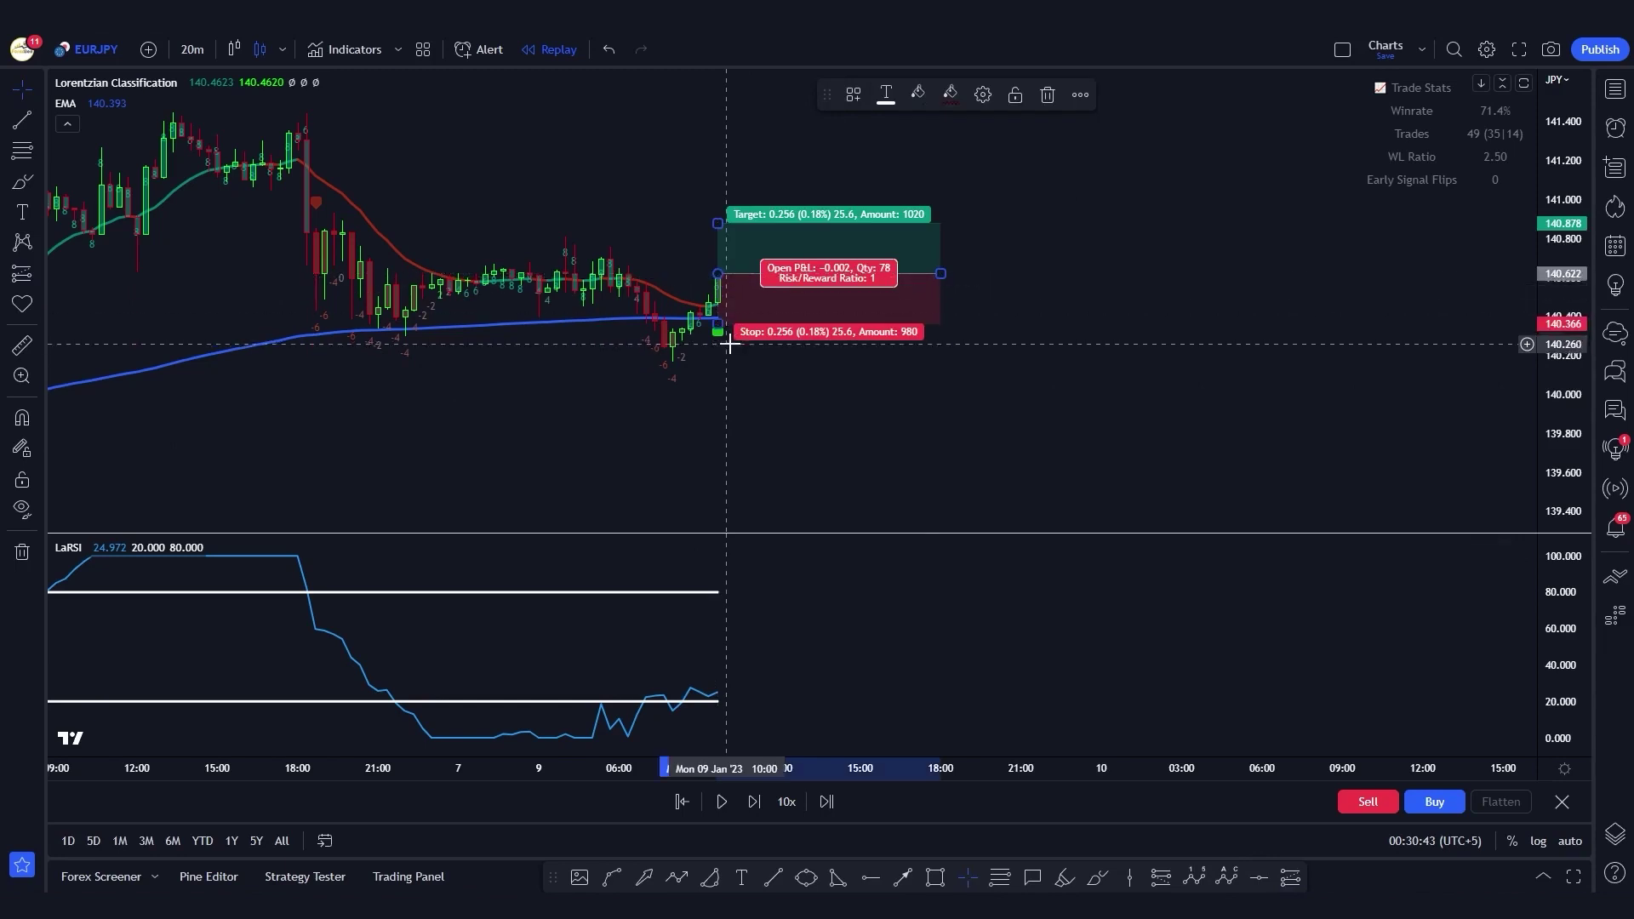
drag(720, 330, 717, 363)
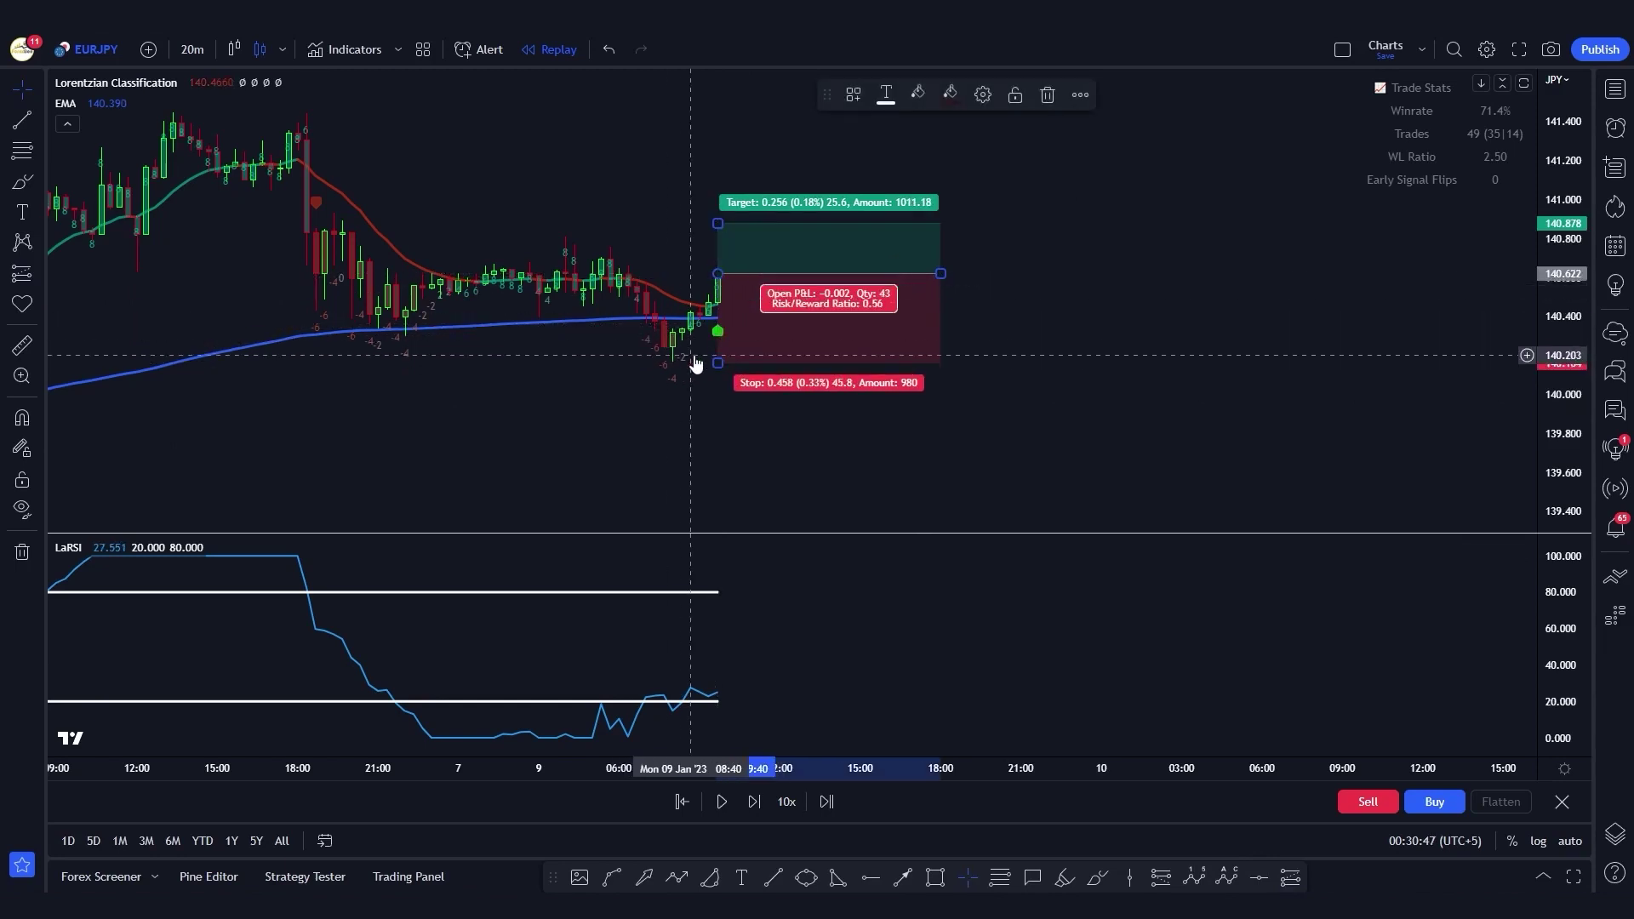
click(721, 801)
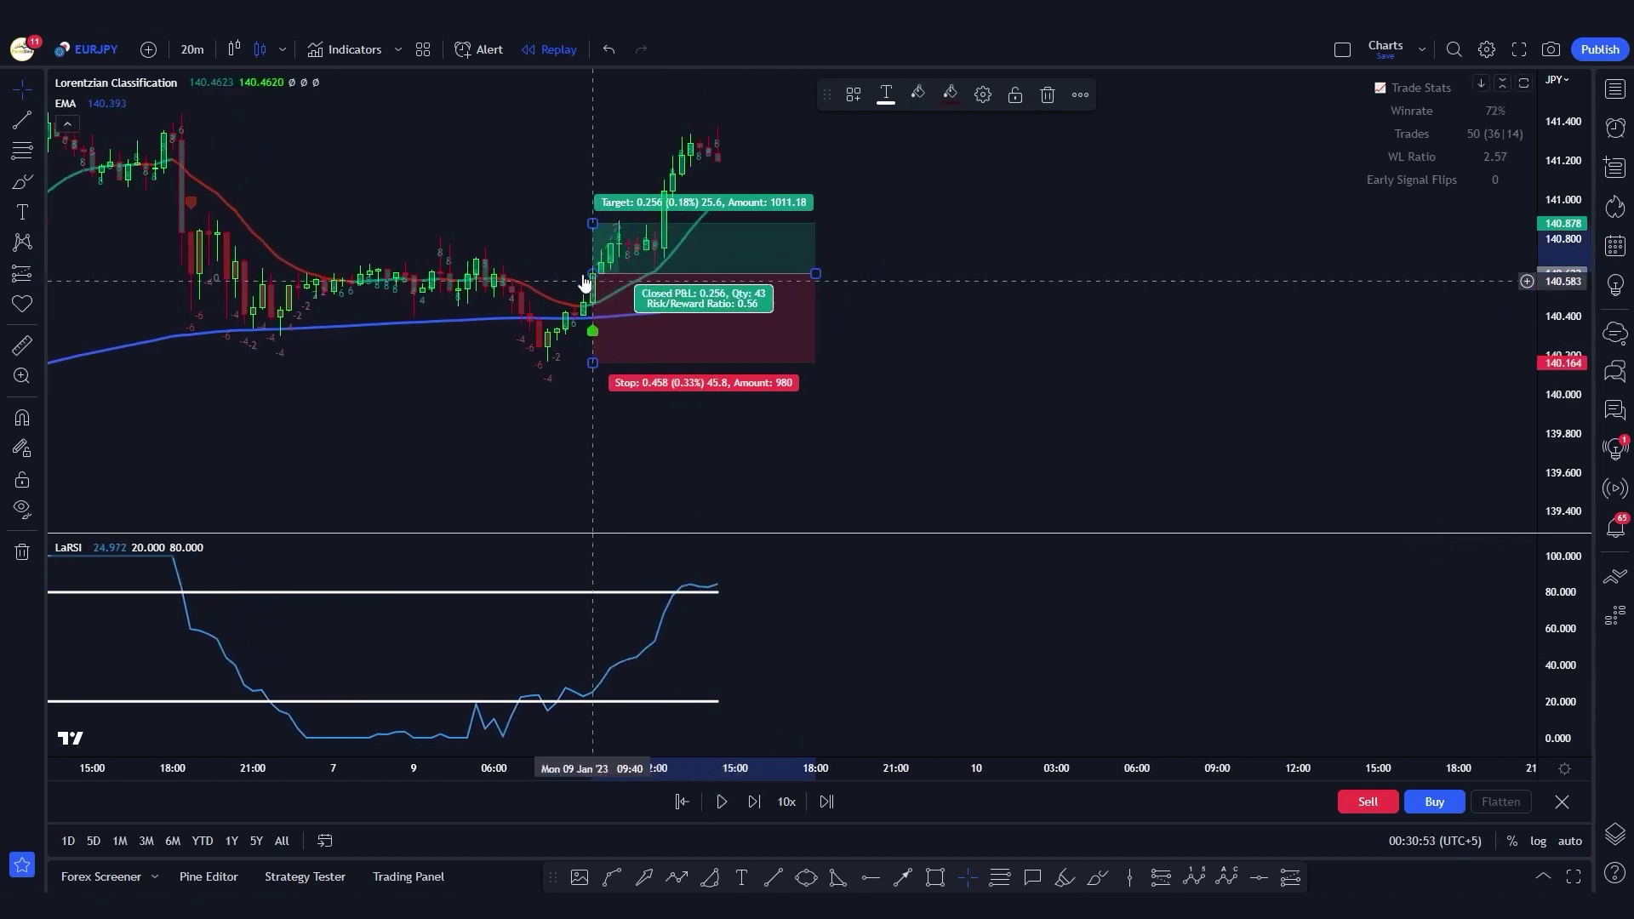
- Raise the long position's target to 0.983 (R/R 2.15) and extend it further right
drag(590, 224, 593, 183)
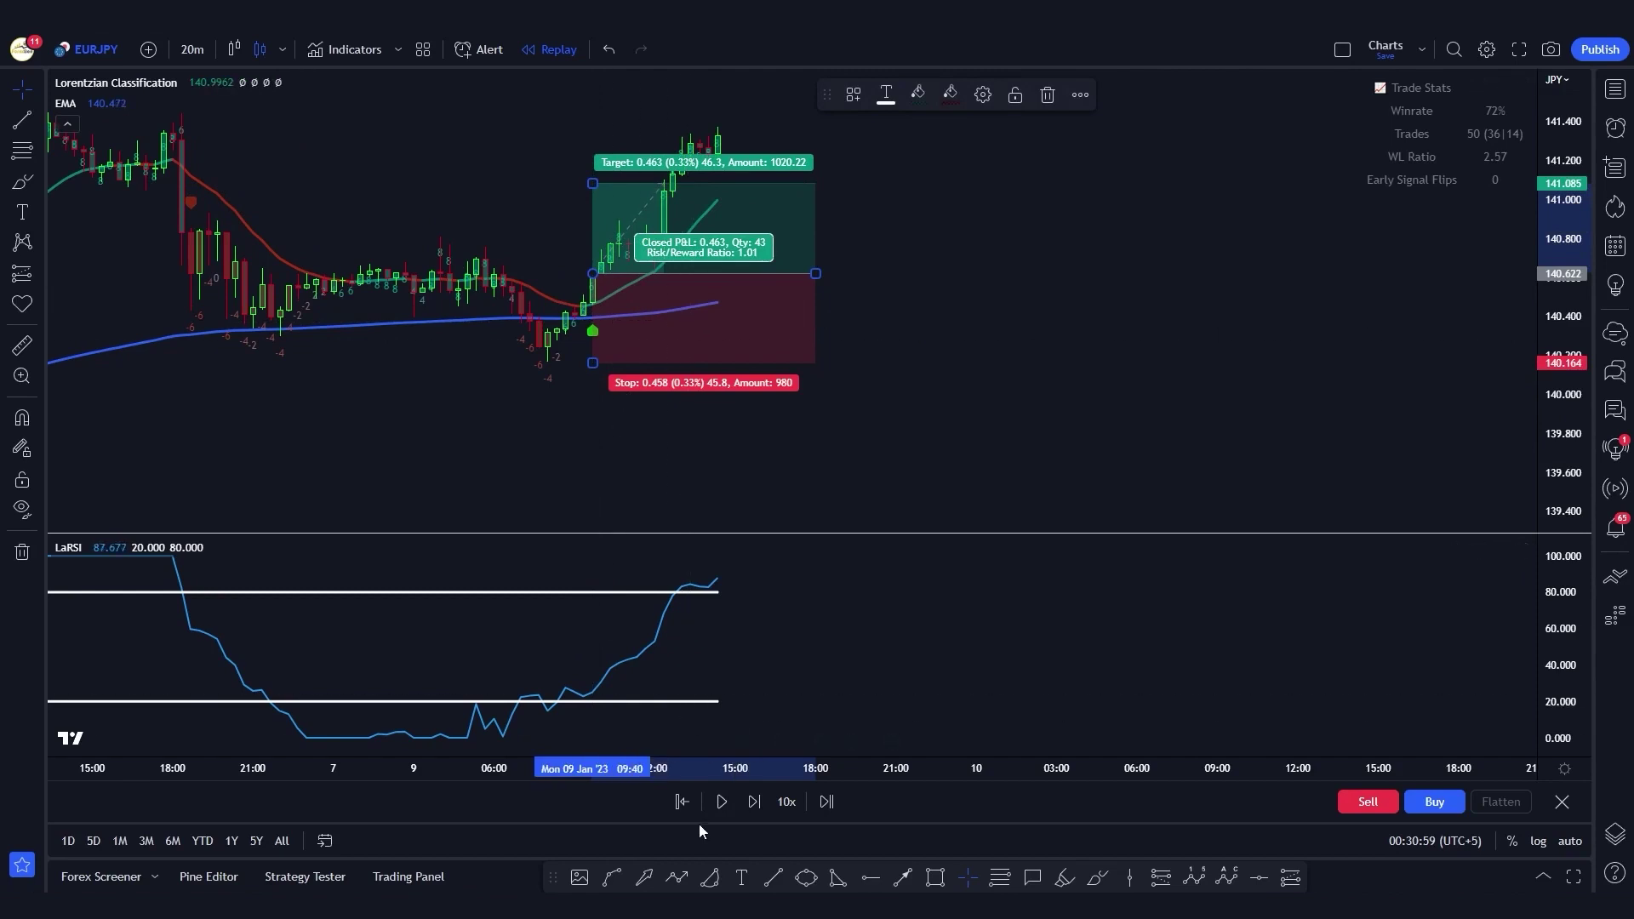
scroll(1033, 420, down, 3)
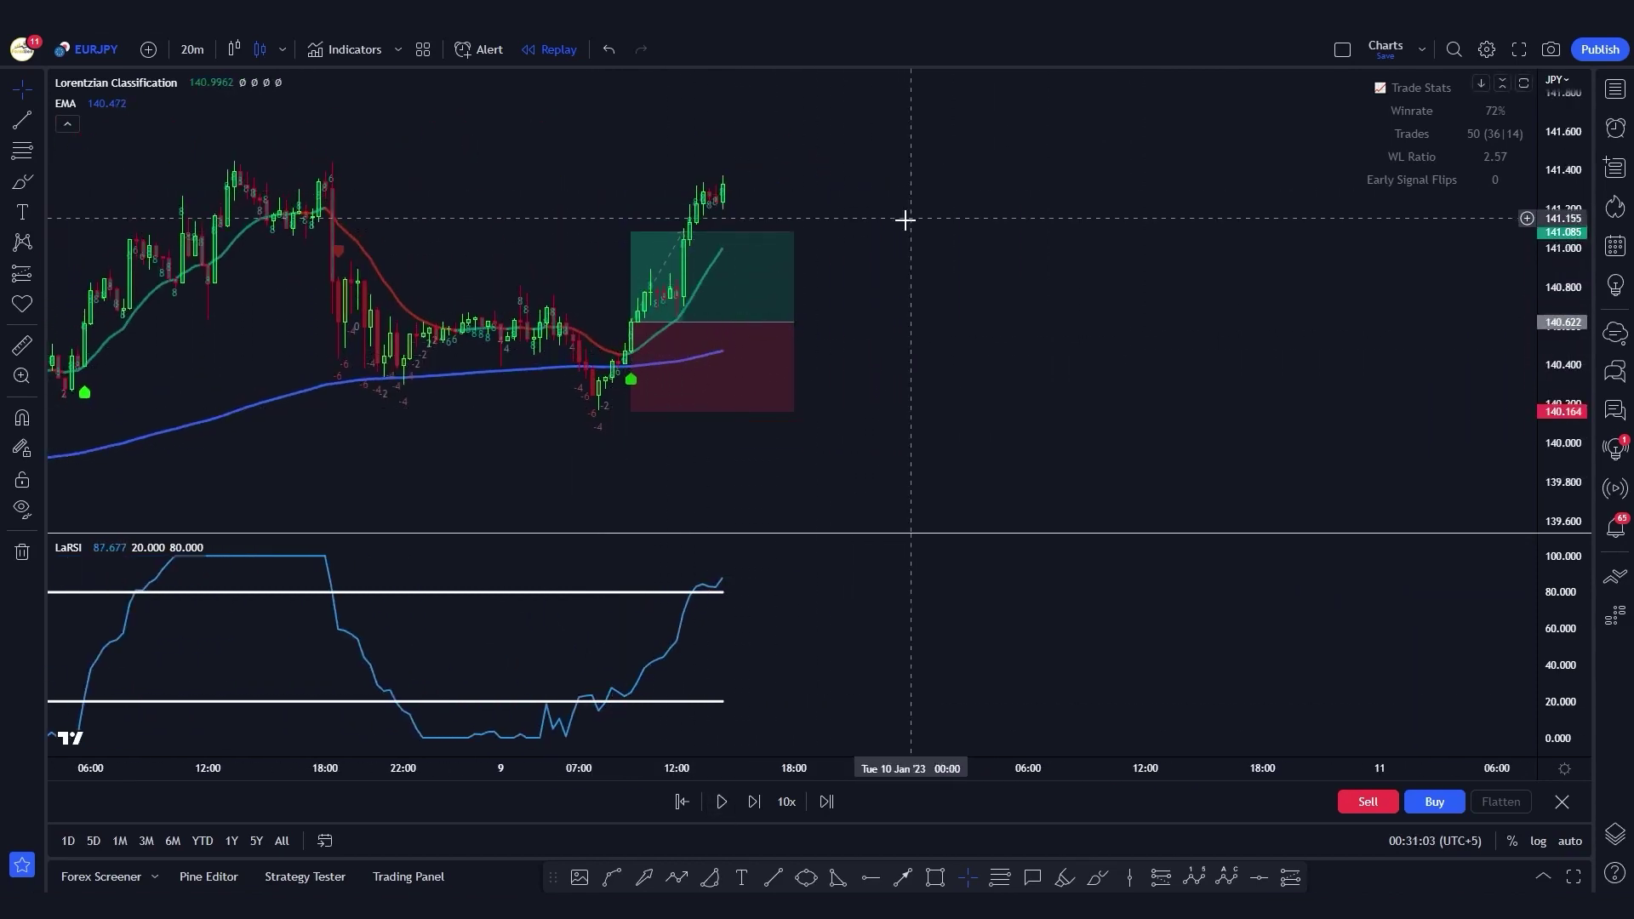
click(721, 802)
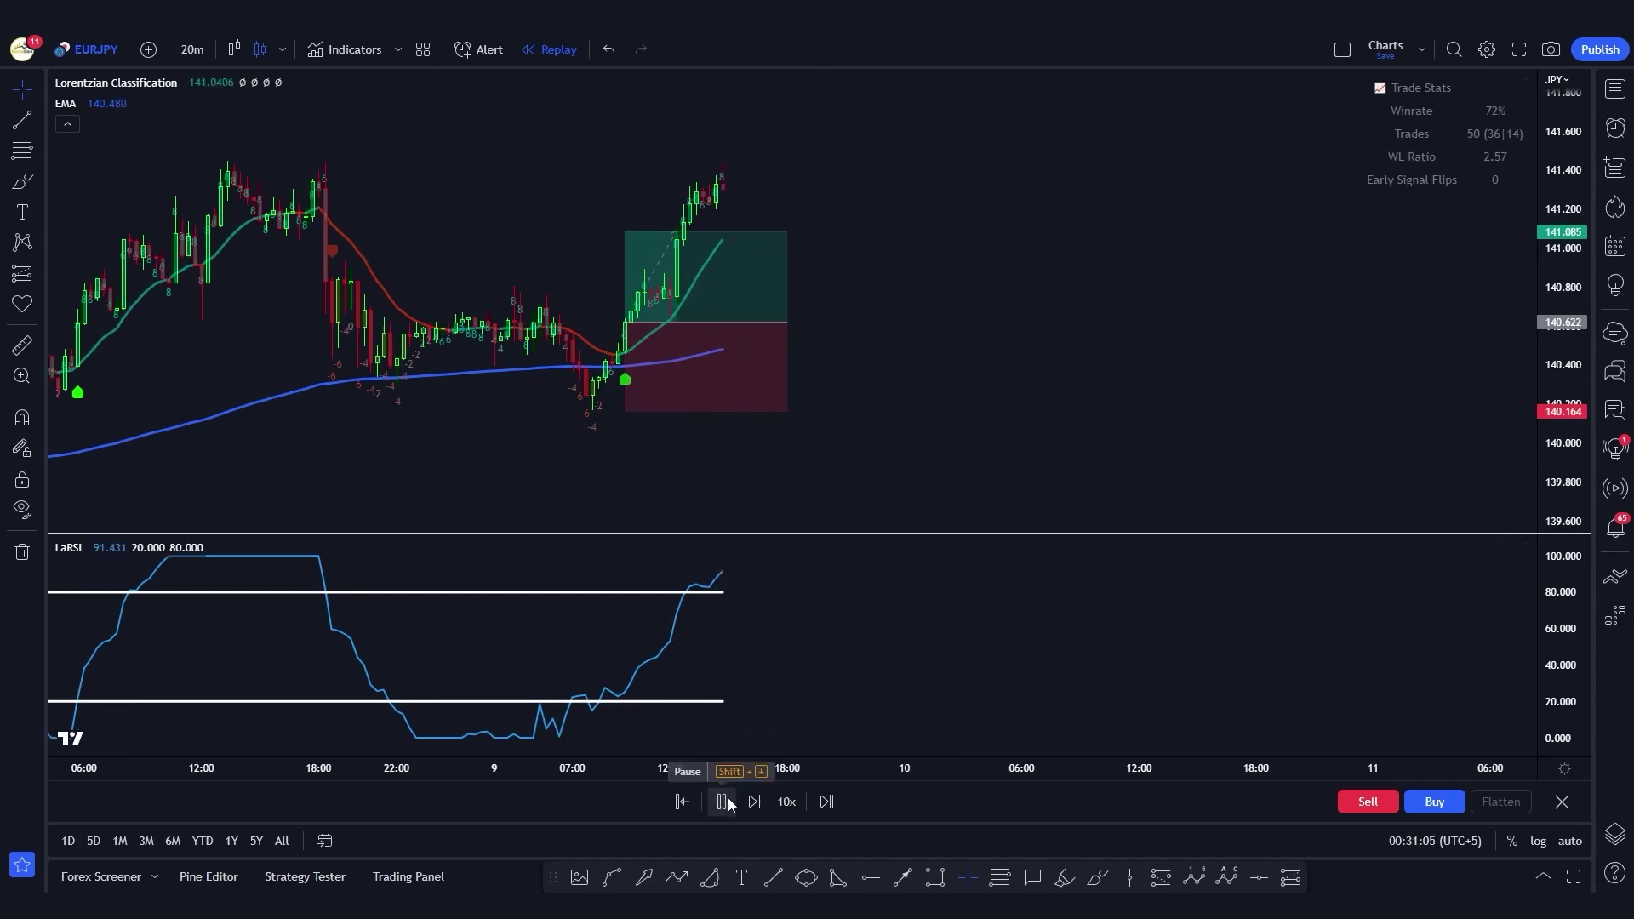
drag(635, 241, 945, 274)
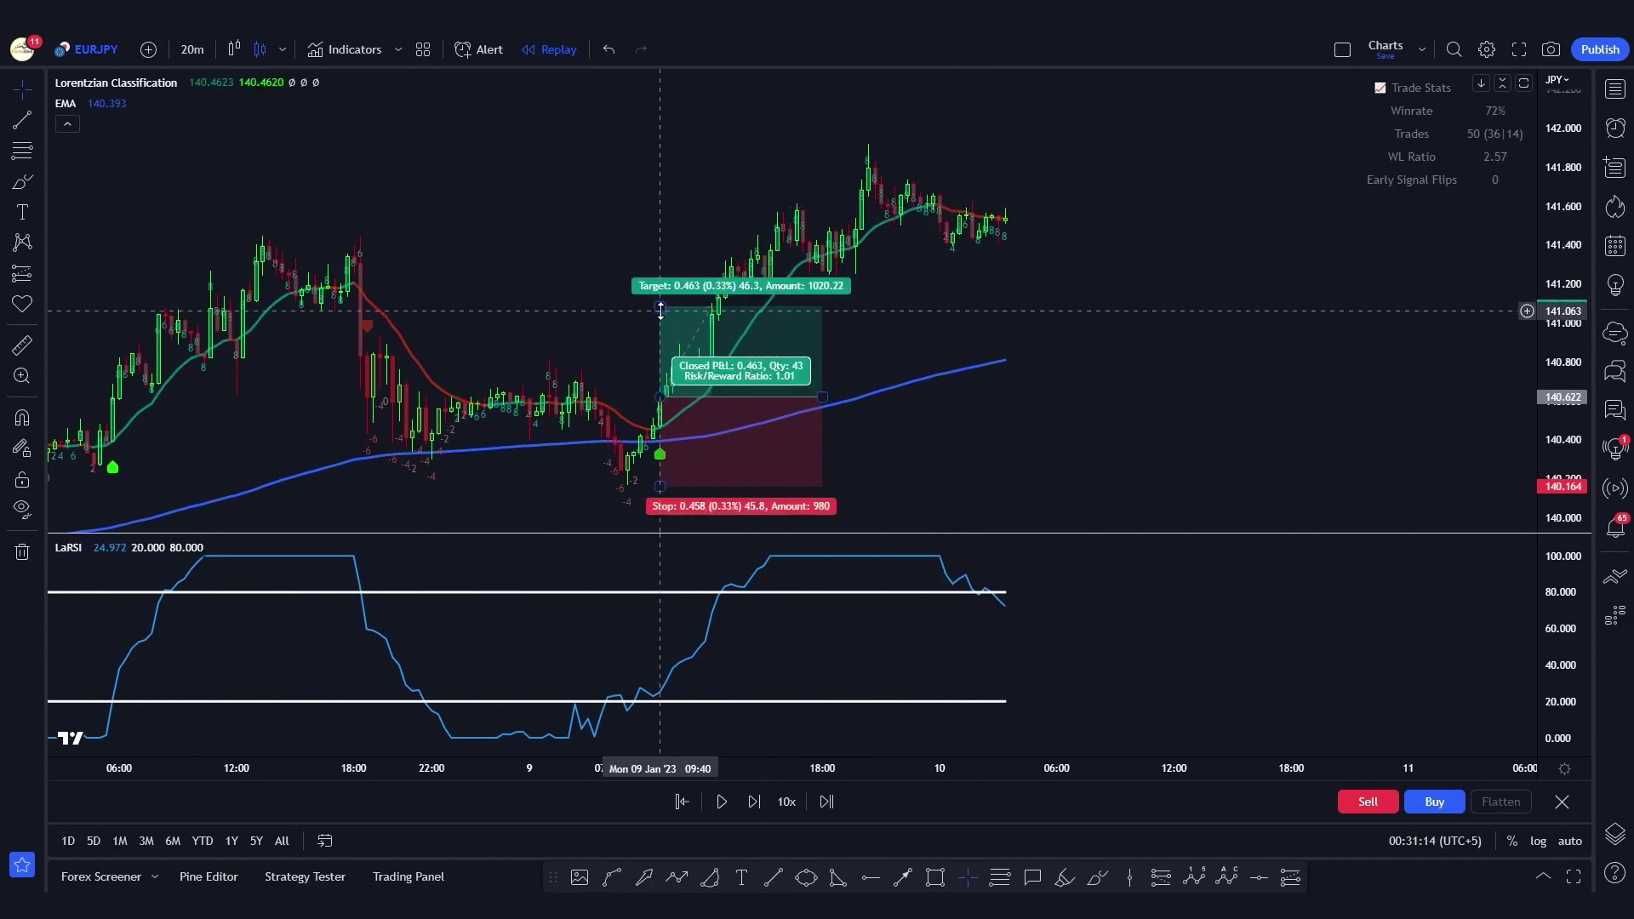
drag(661, 275, 661, 205)
drag(822, 397, 935, 395)
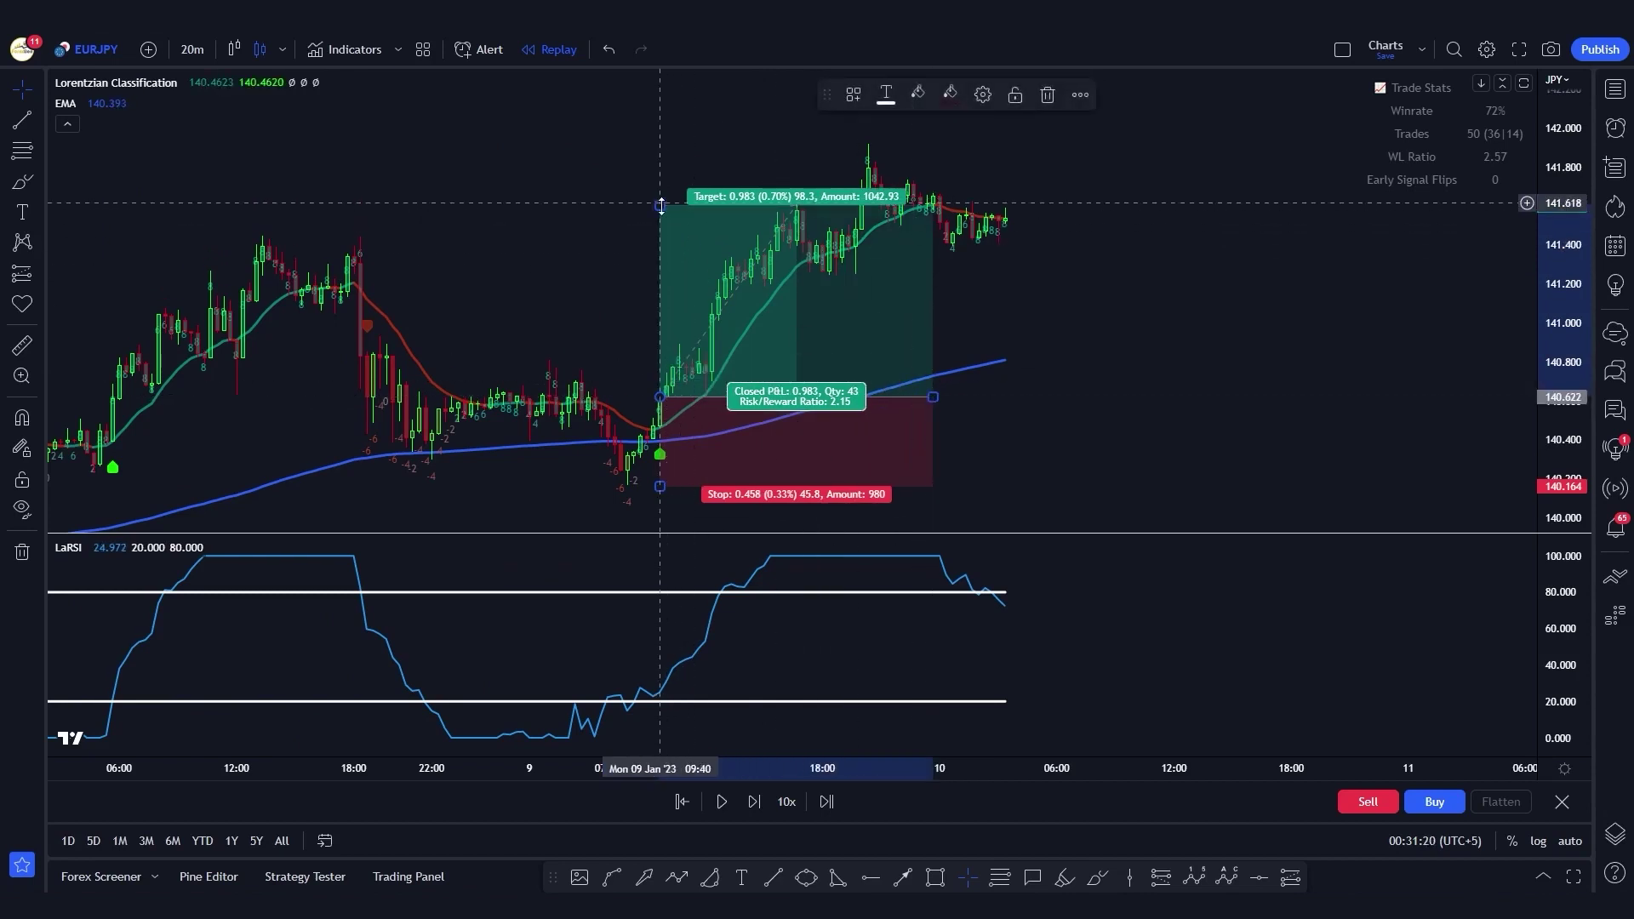
drag(662, 204, 662, 194)
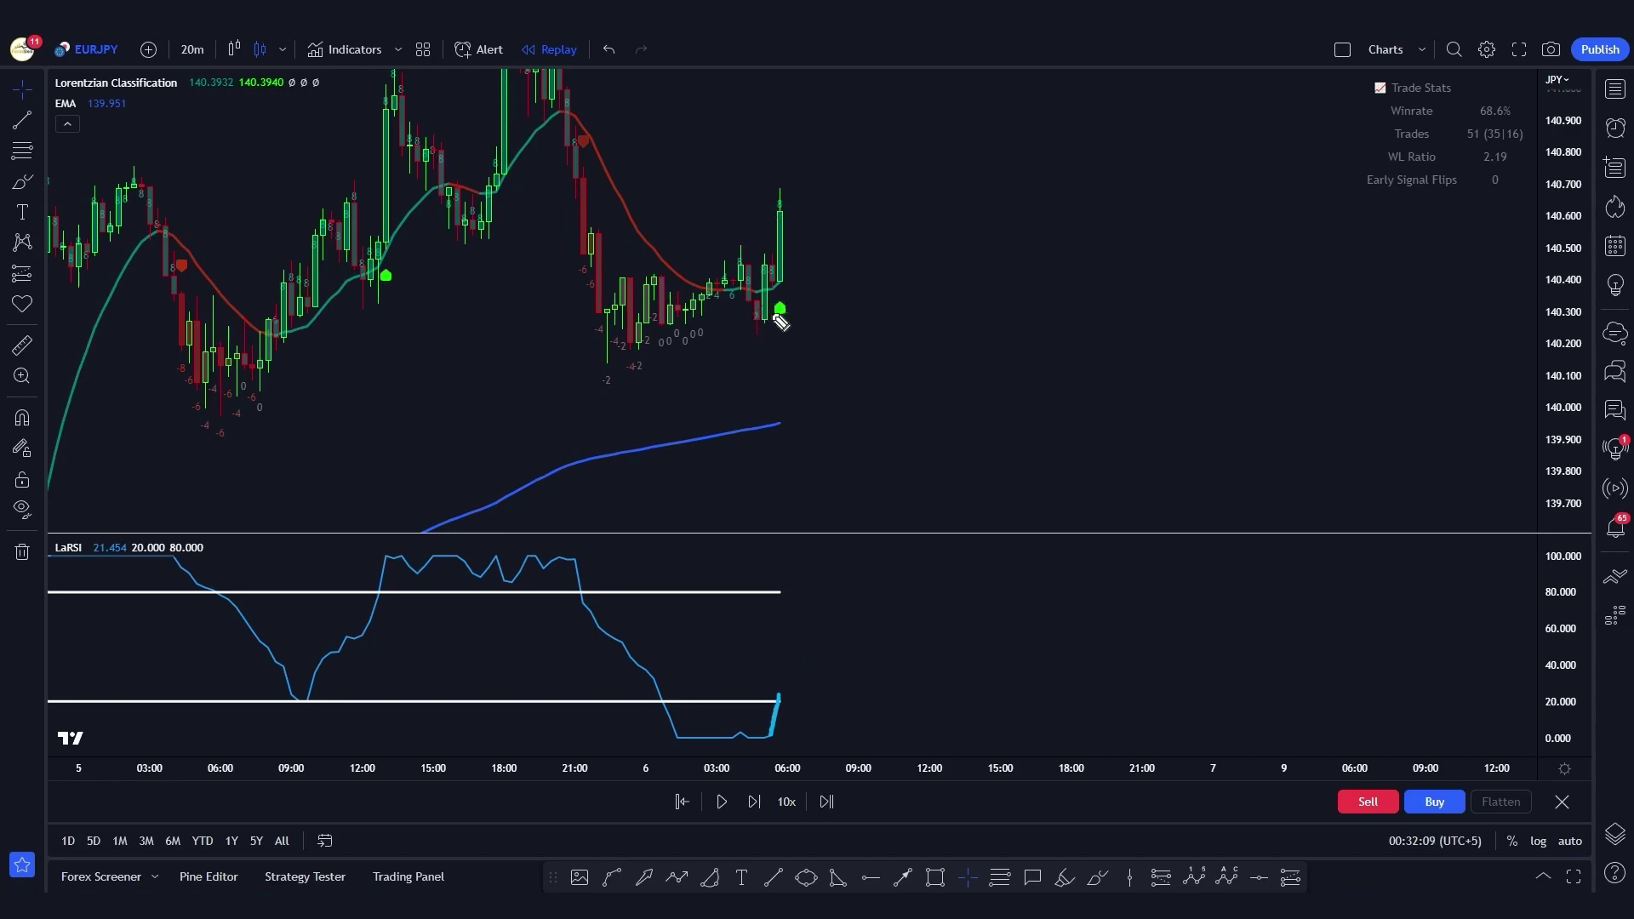
- Circle the buy signal, open a long on the newest candle with stop 140.239, and replay
drag(771, 322, 766, 320)
click(788, 210)
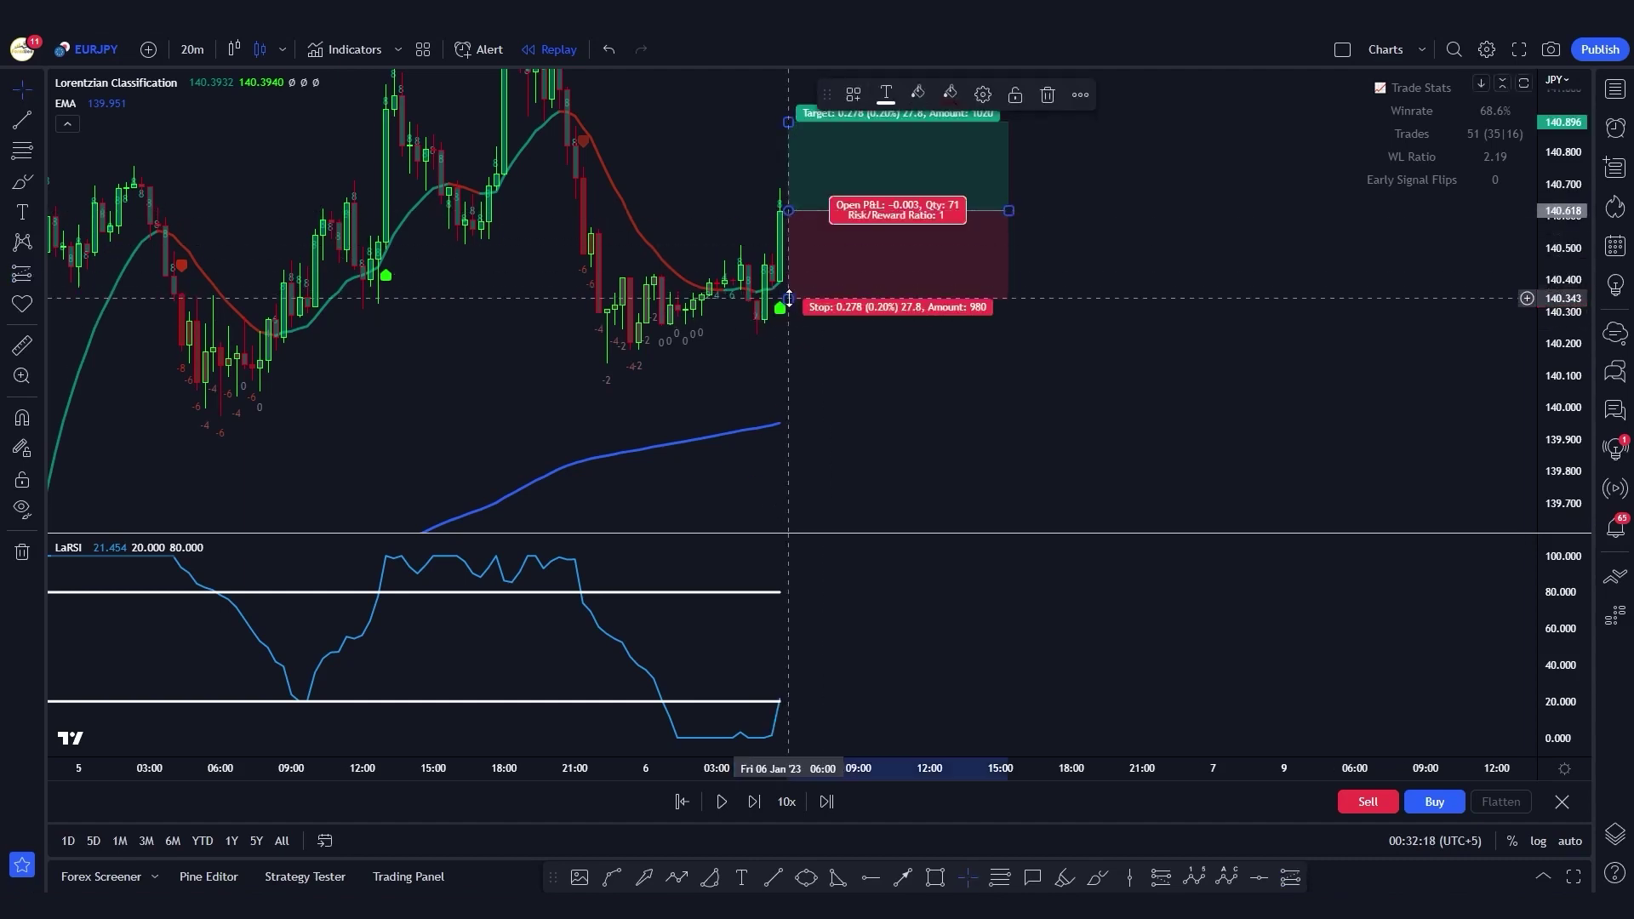
drag(792, 292, 793, 331)
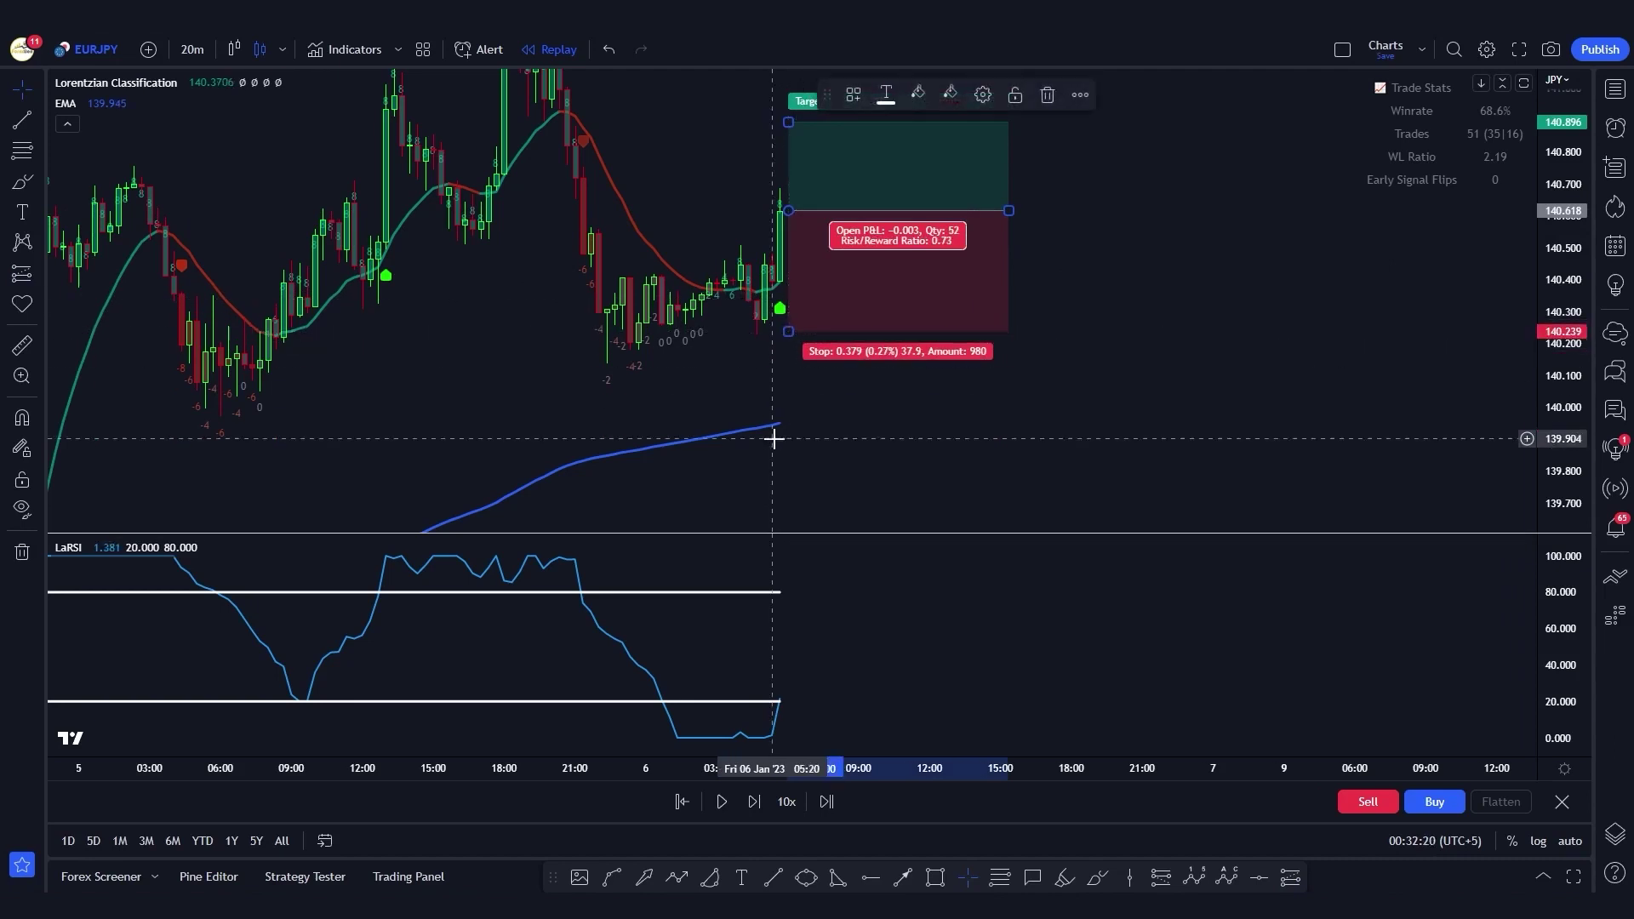
click(721, 802)
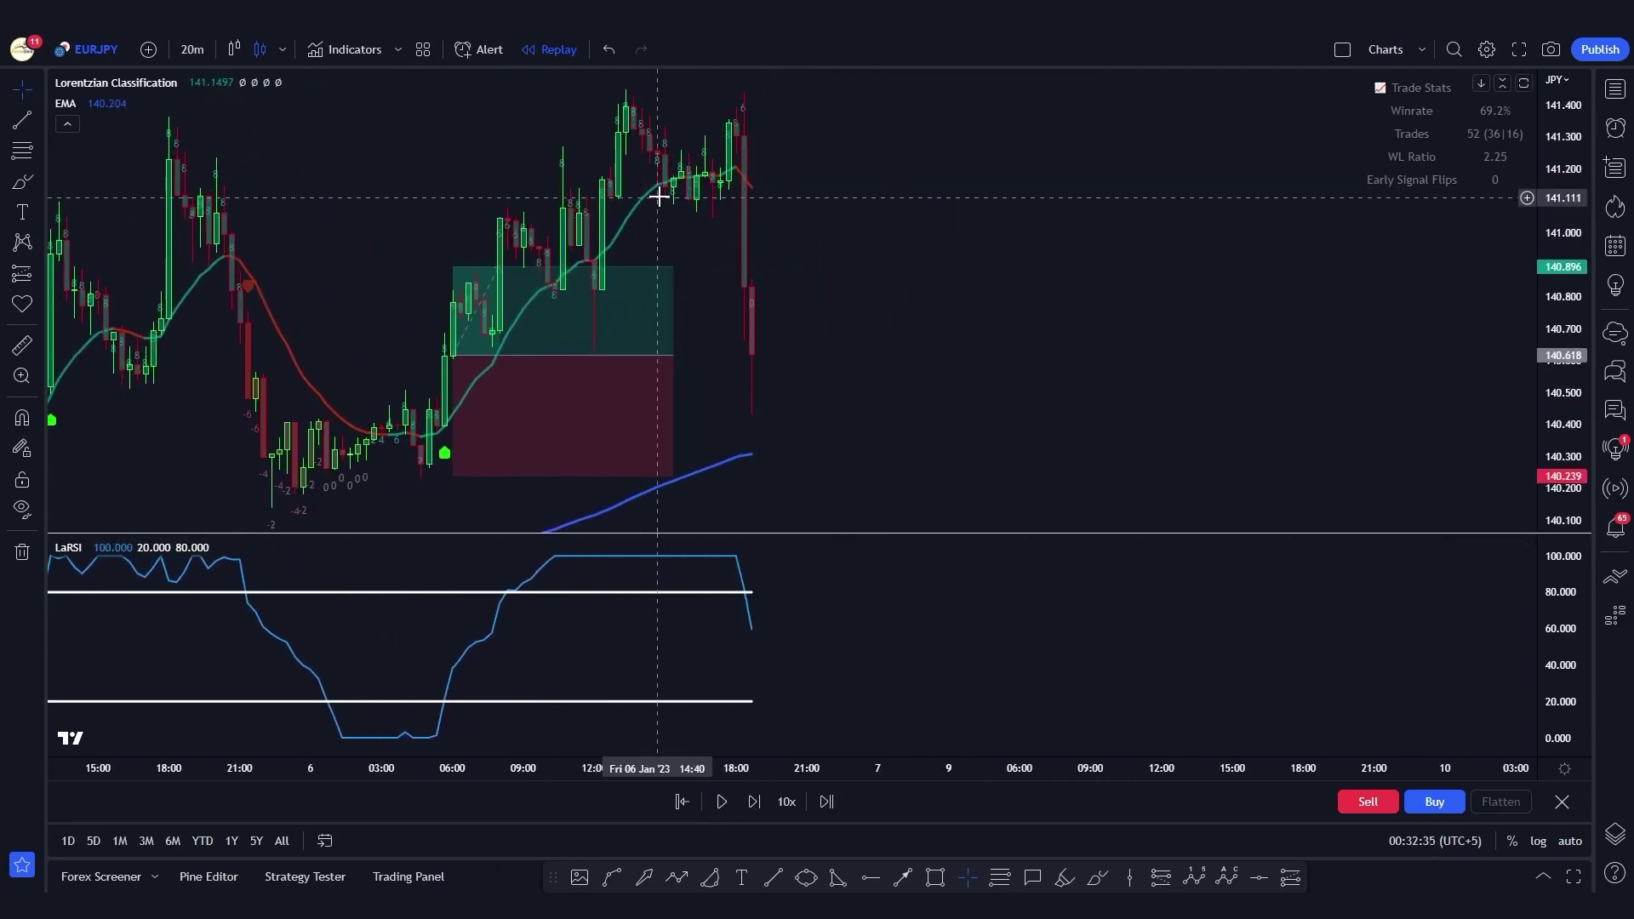
- Raise the January 6 long's target to about 141.15 and widen its box to later bars
click(476, 281)
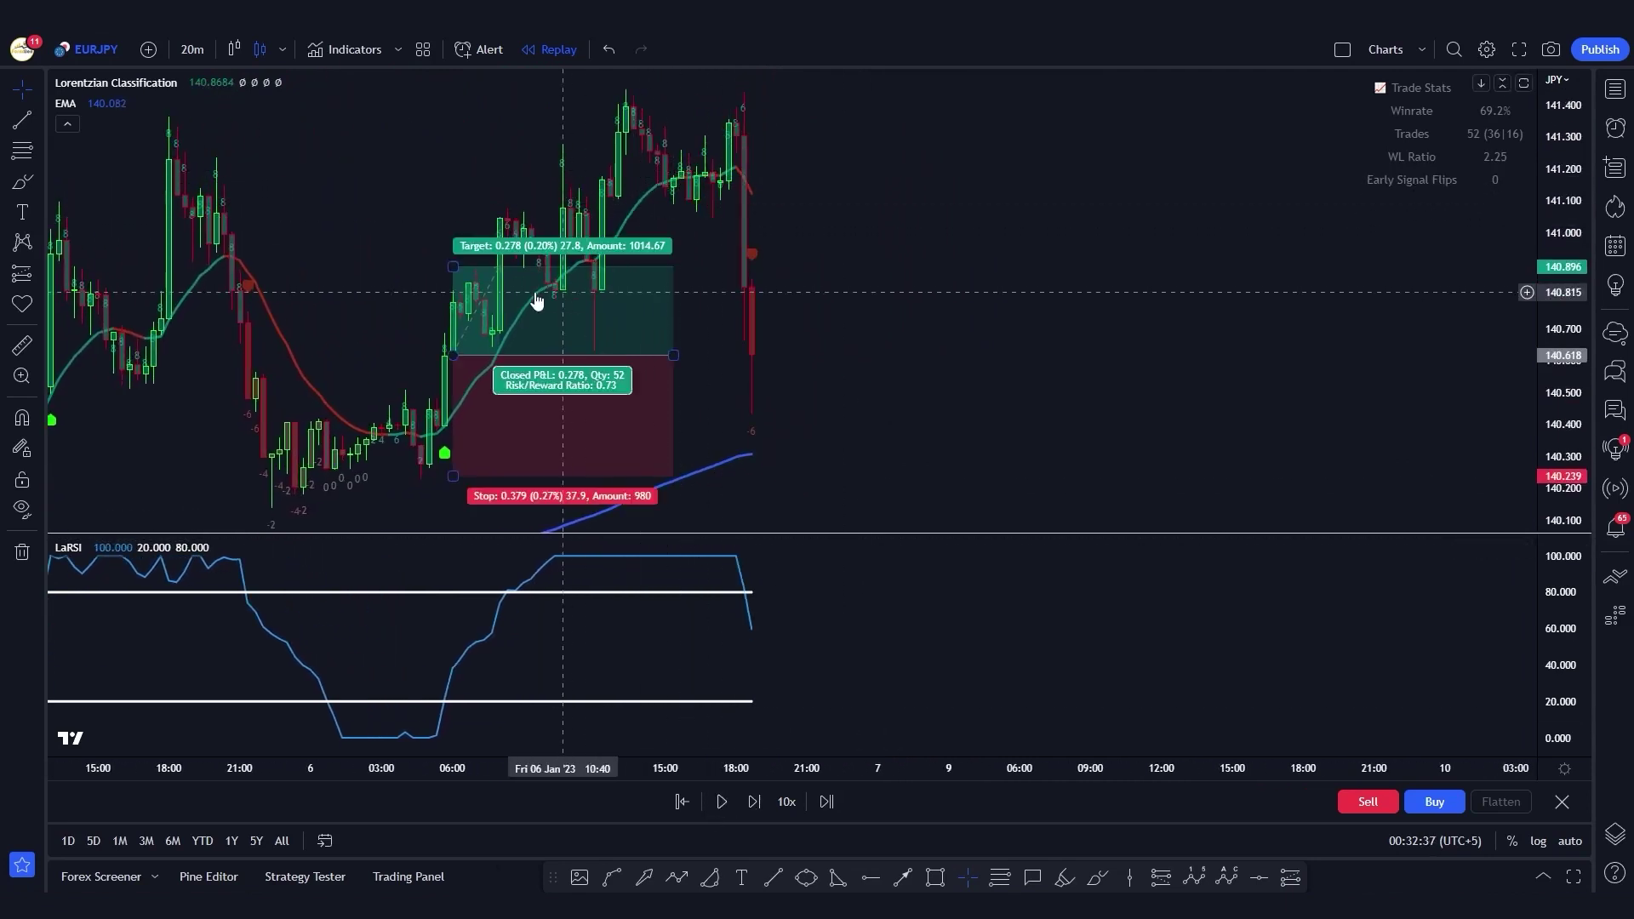
drag(479, 266, 480, 121)
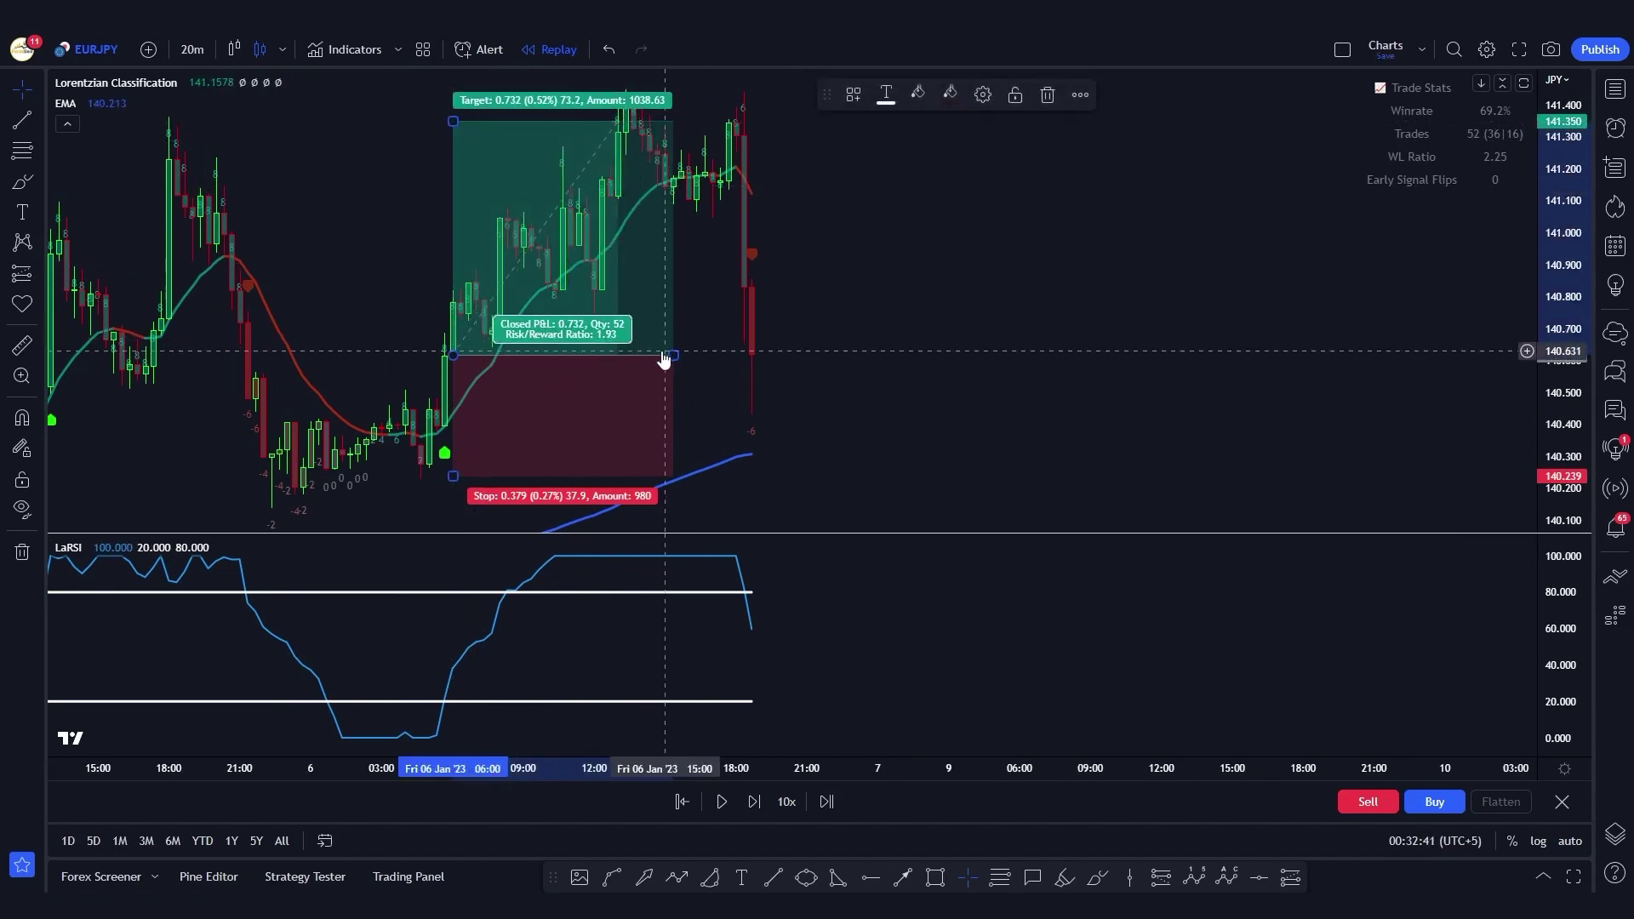
drag(674, 355, 737, 355)
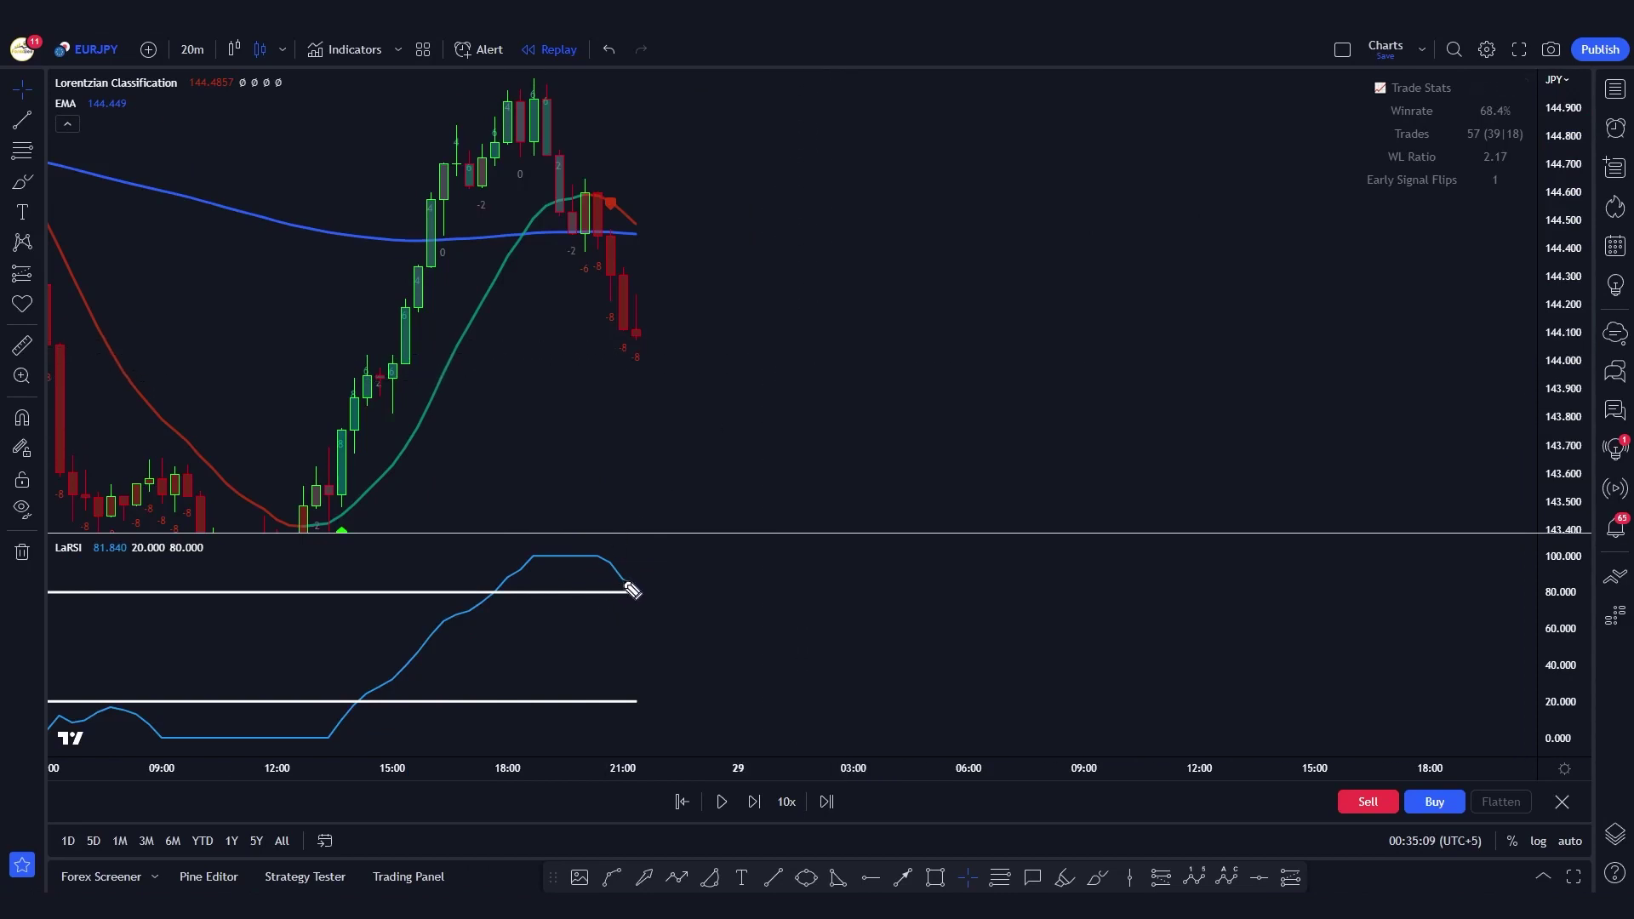
drag(633, 589, 641, 589)
drag(308, 230, 461, 237)
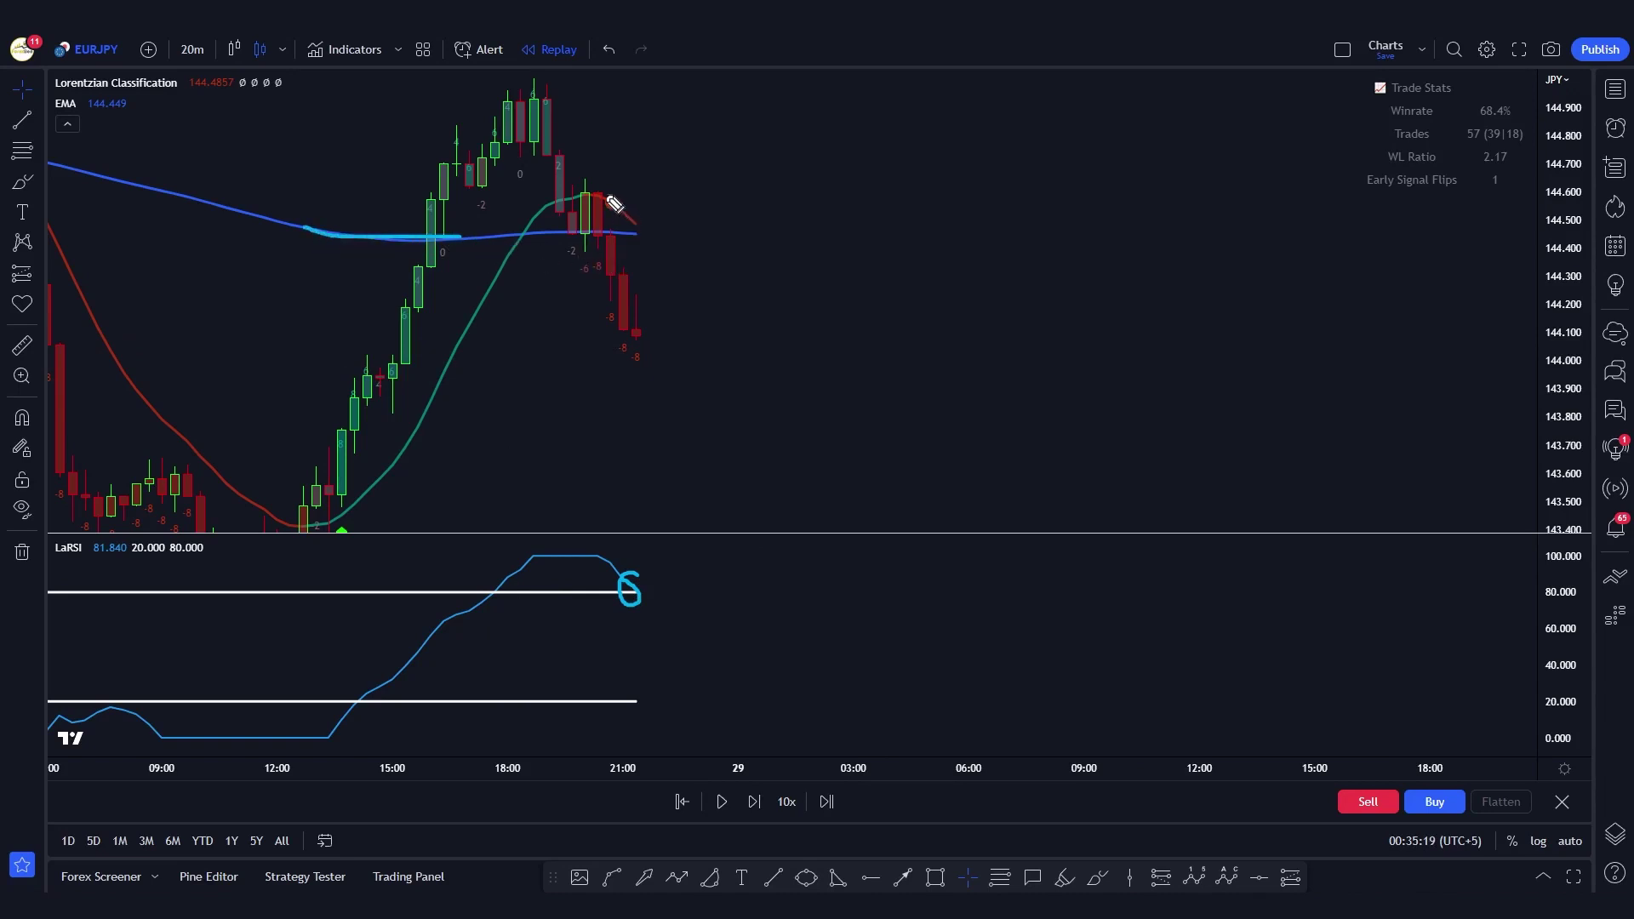
mouse_move(611, 203)
mouse_down()
mouse_move(627, 196)
mouse_move(601, 212)
mouse_up()
key(Escape)
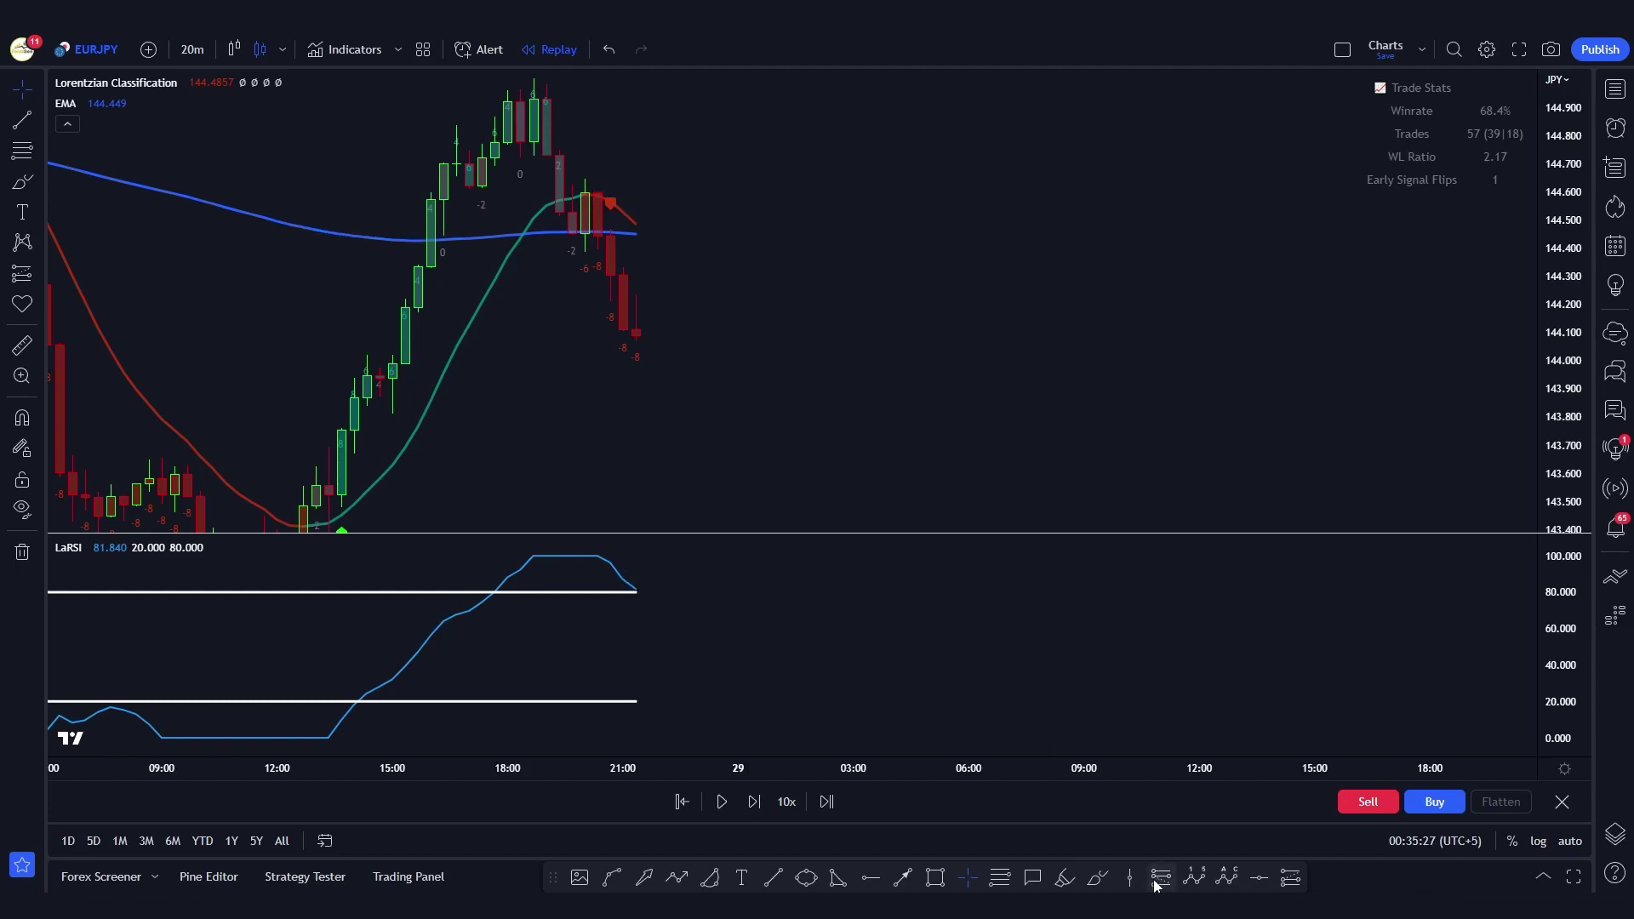
- Place a short on the sell-signal candle with stop about 144.649, narrow it, and replay the drop
click(1160, 880)
click(613, 277)
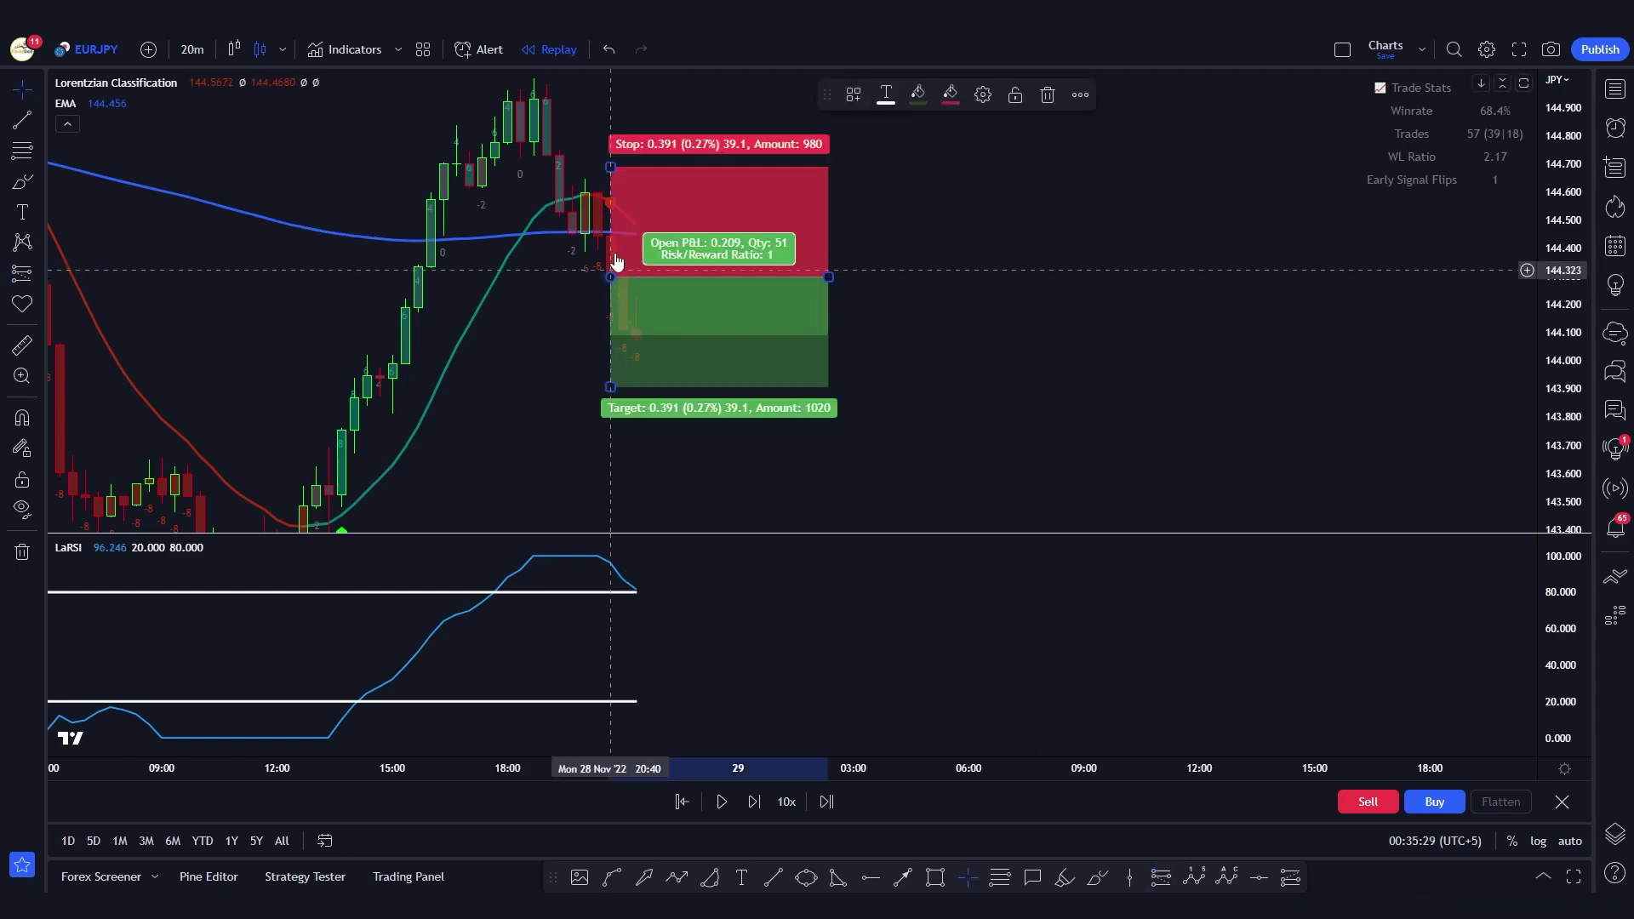
drag(613, 162, 613, 178)
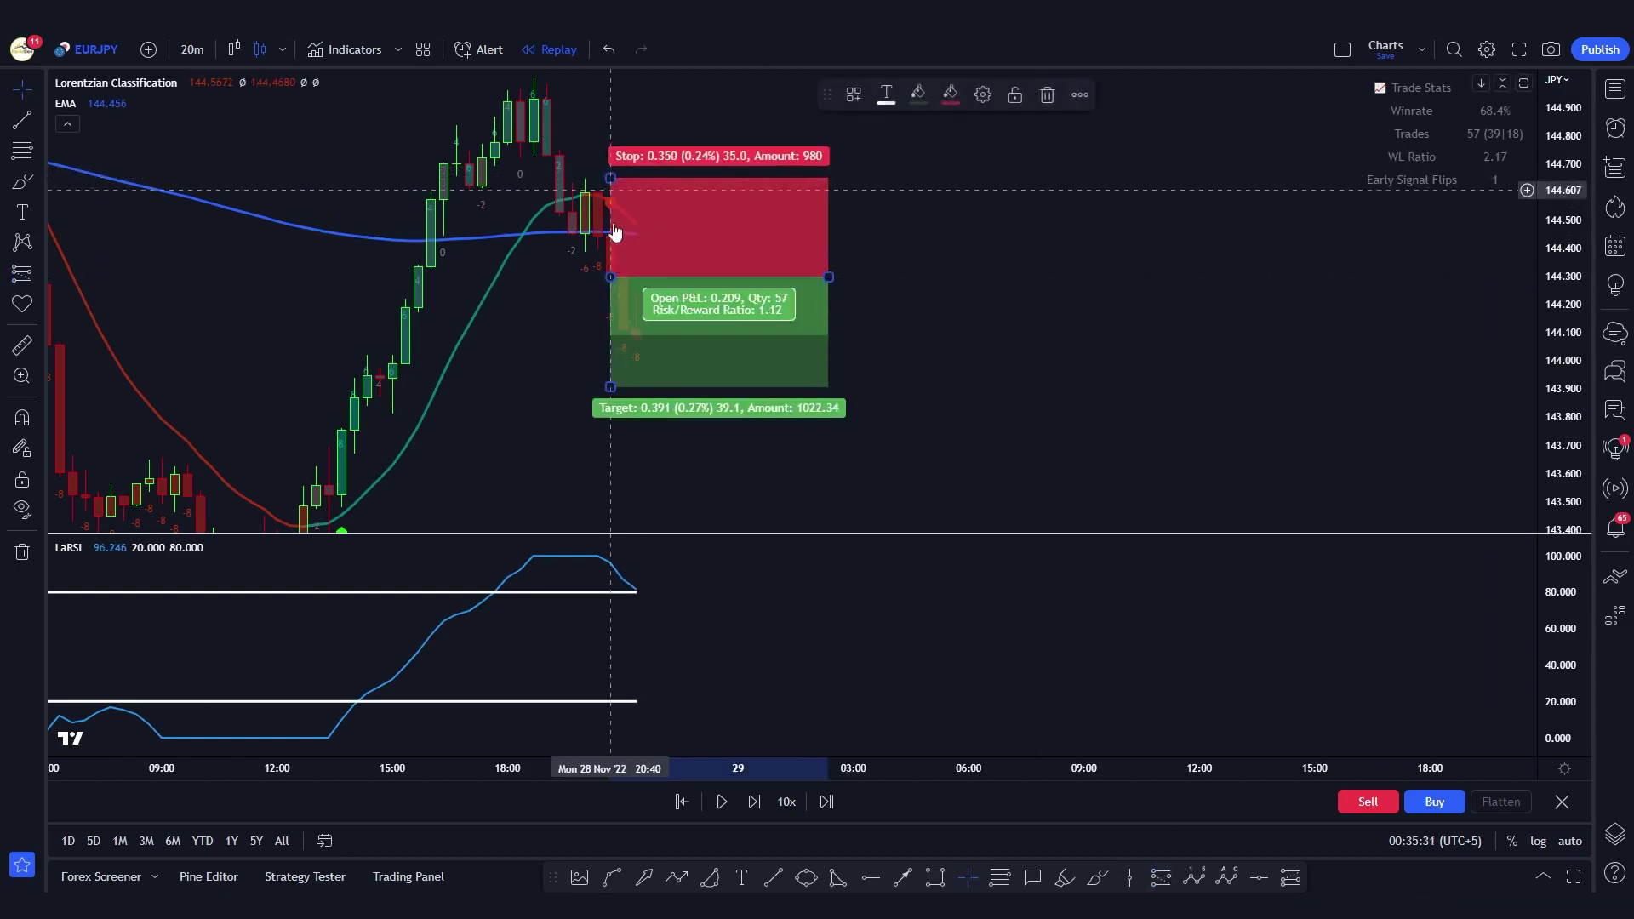
click(505, 286)
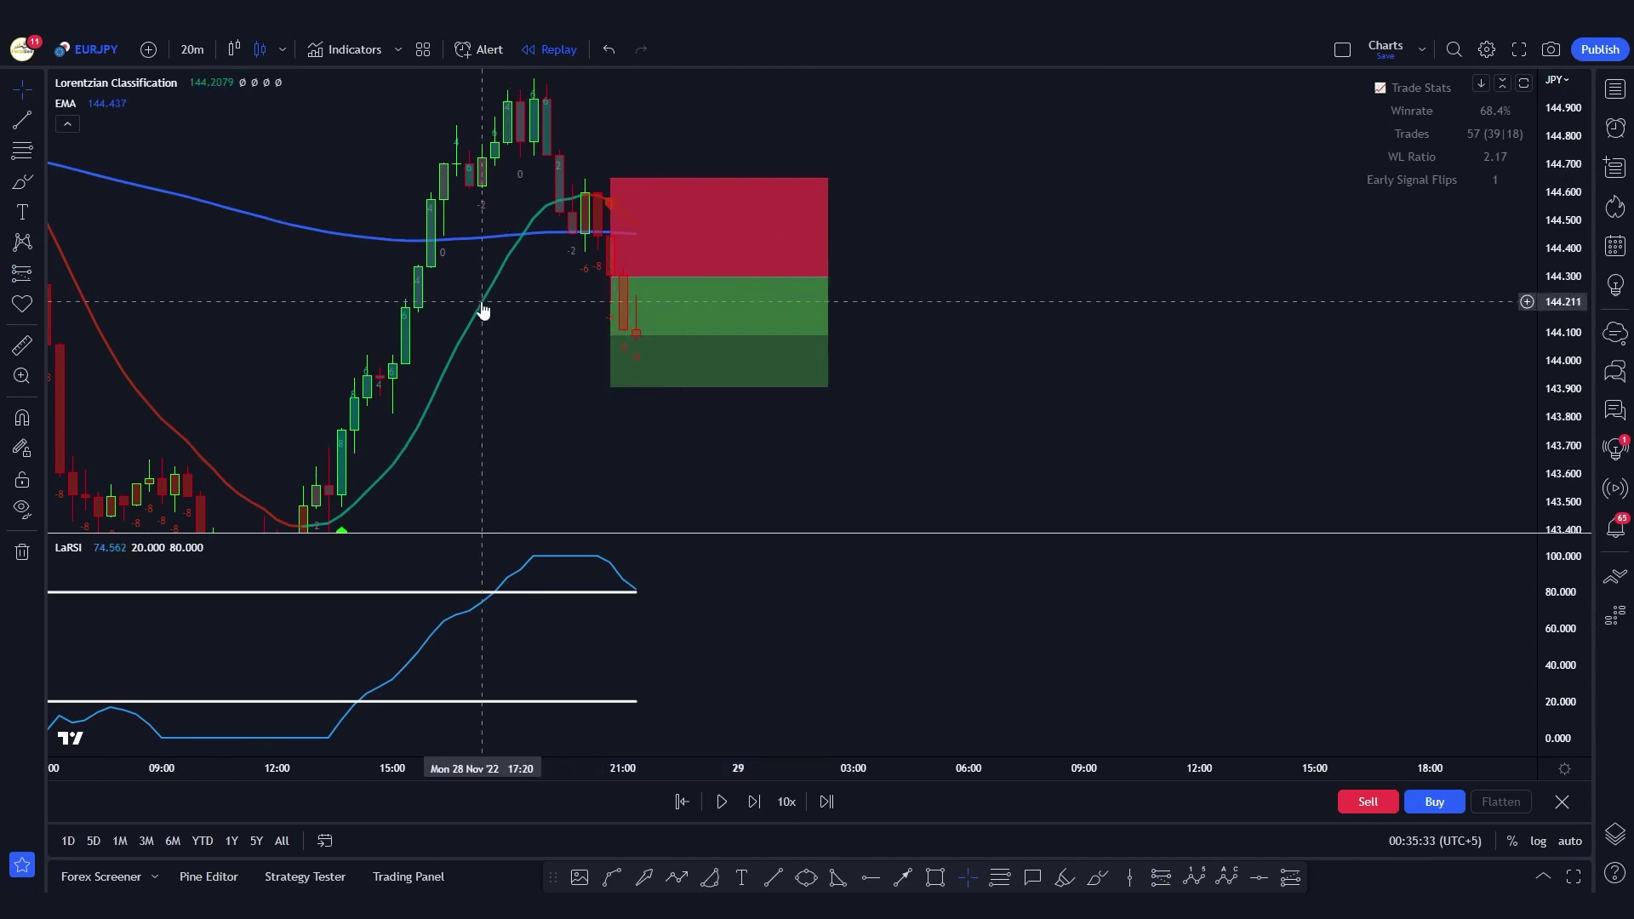
click(611, 215)
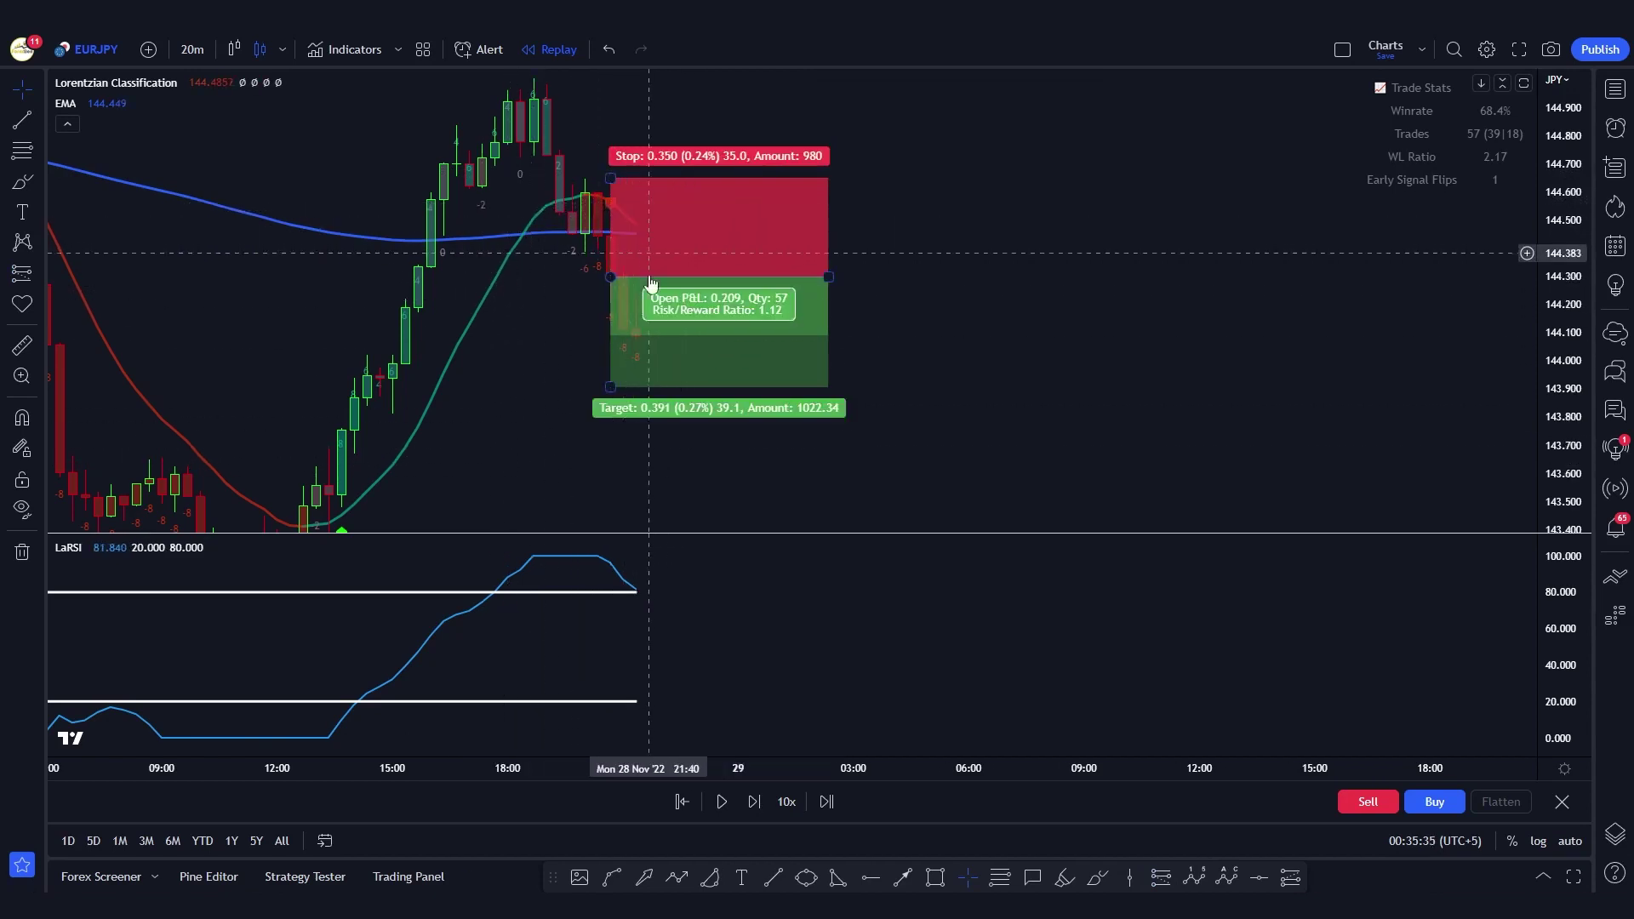
drag(827, 275, 687, 277)
click(722, 802)
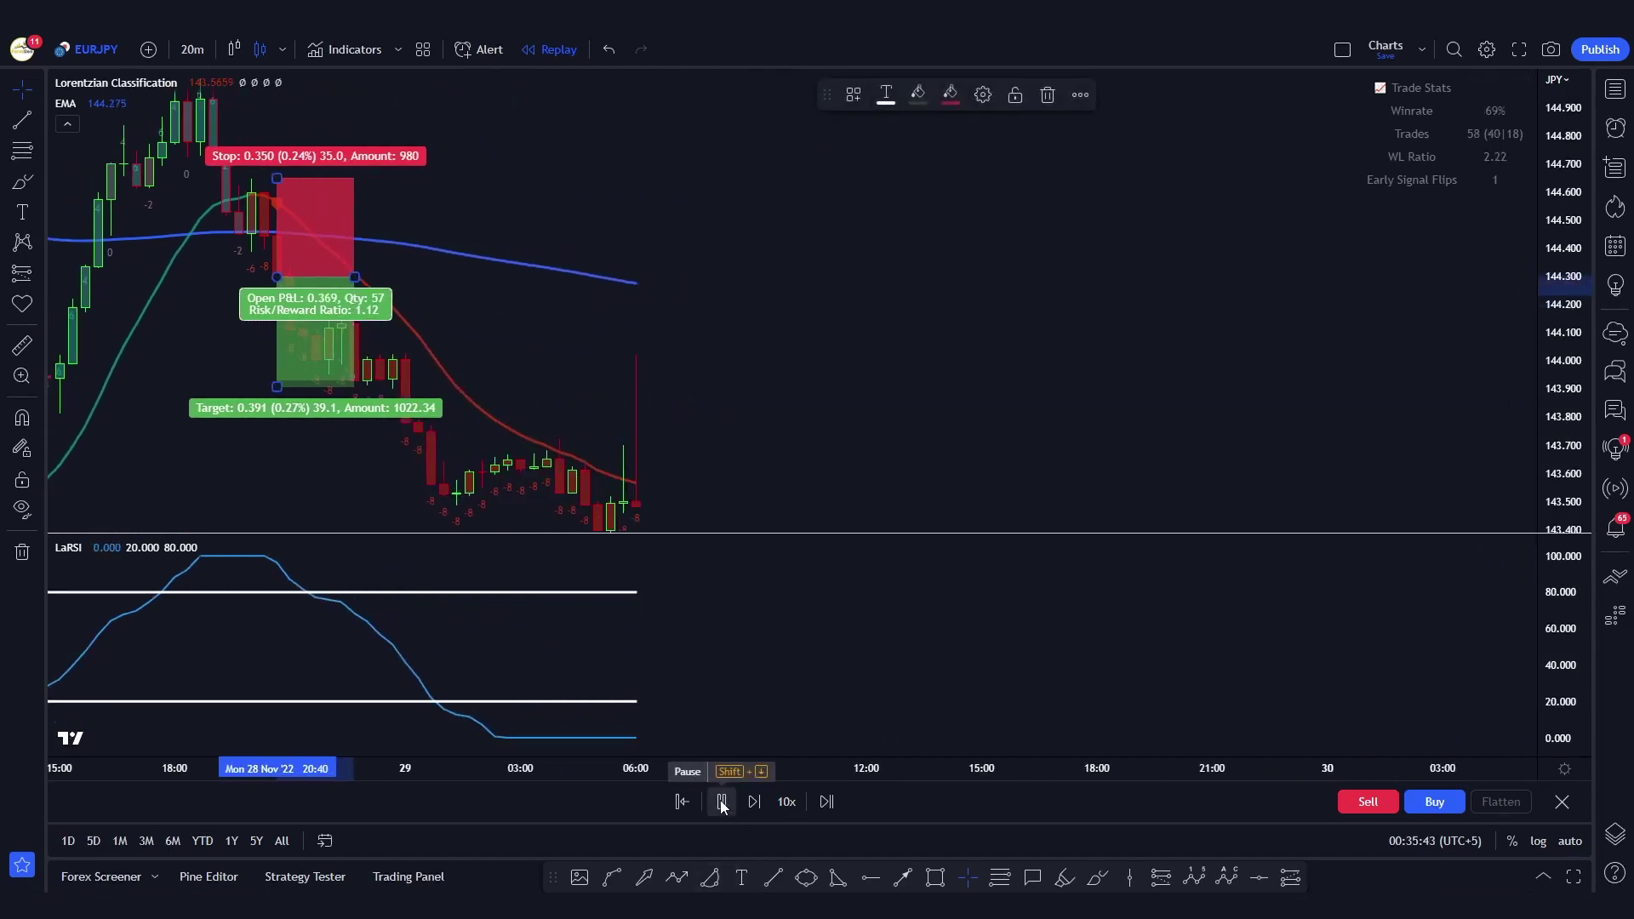
key(shift+Down)
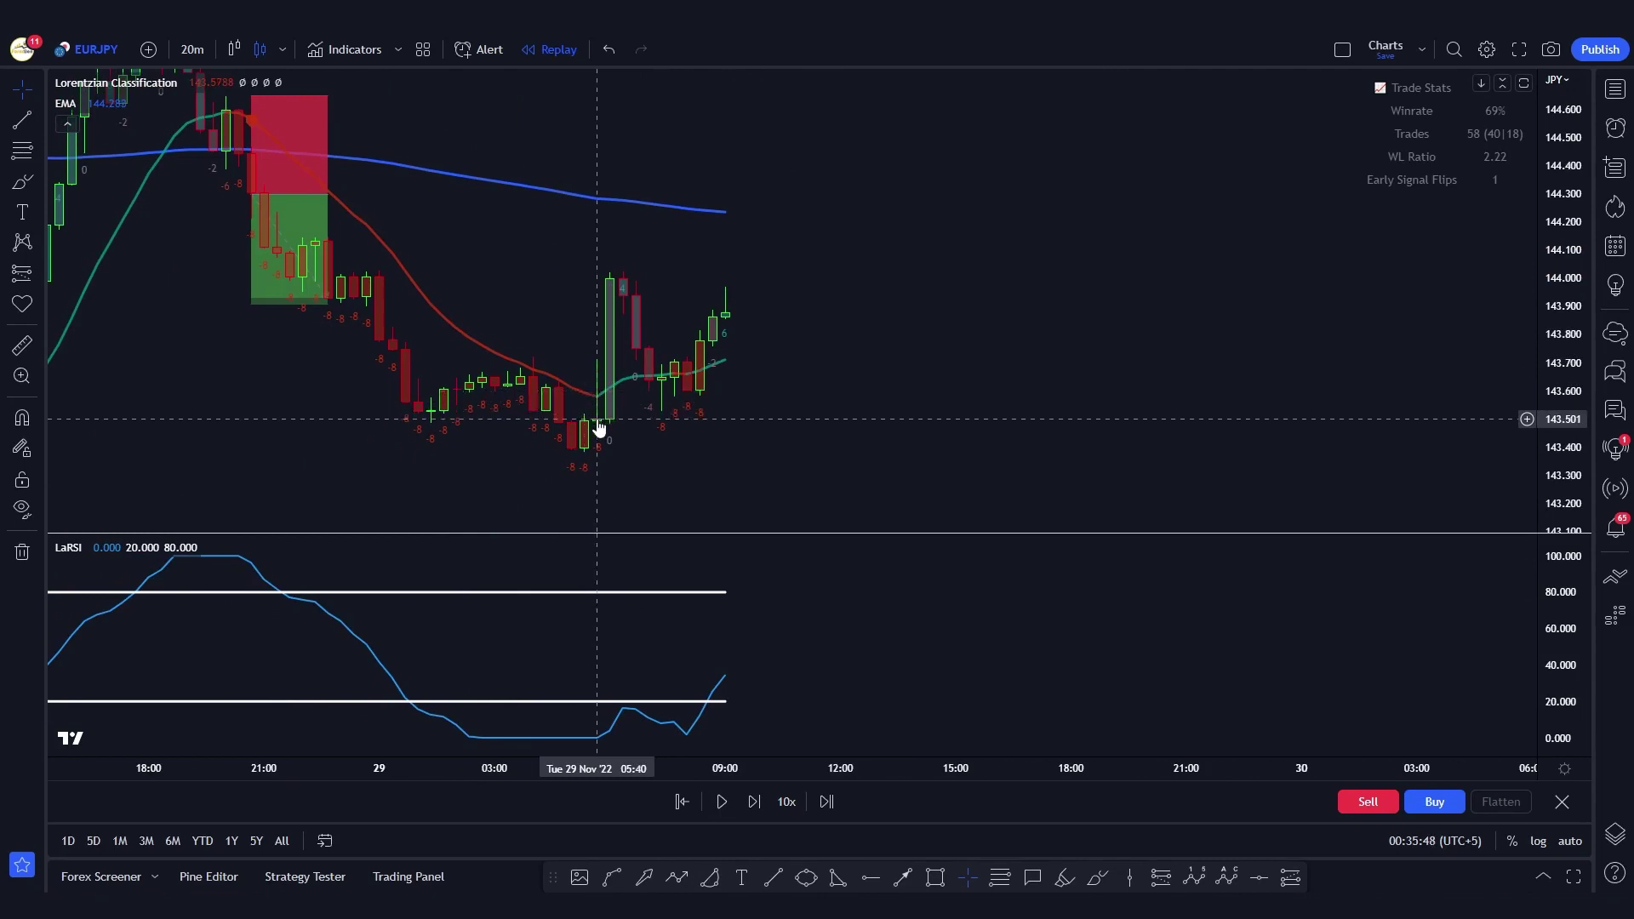
- Adjust the short position's target, settling at about 143.918
click(254, 305)
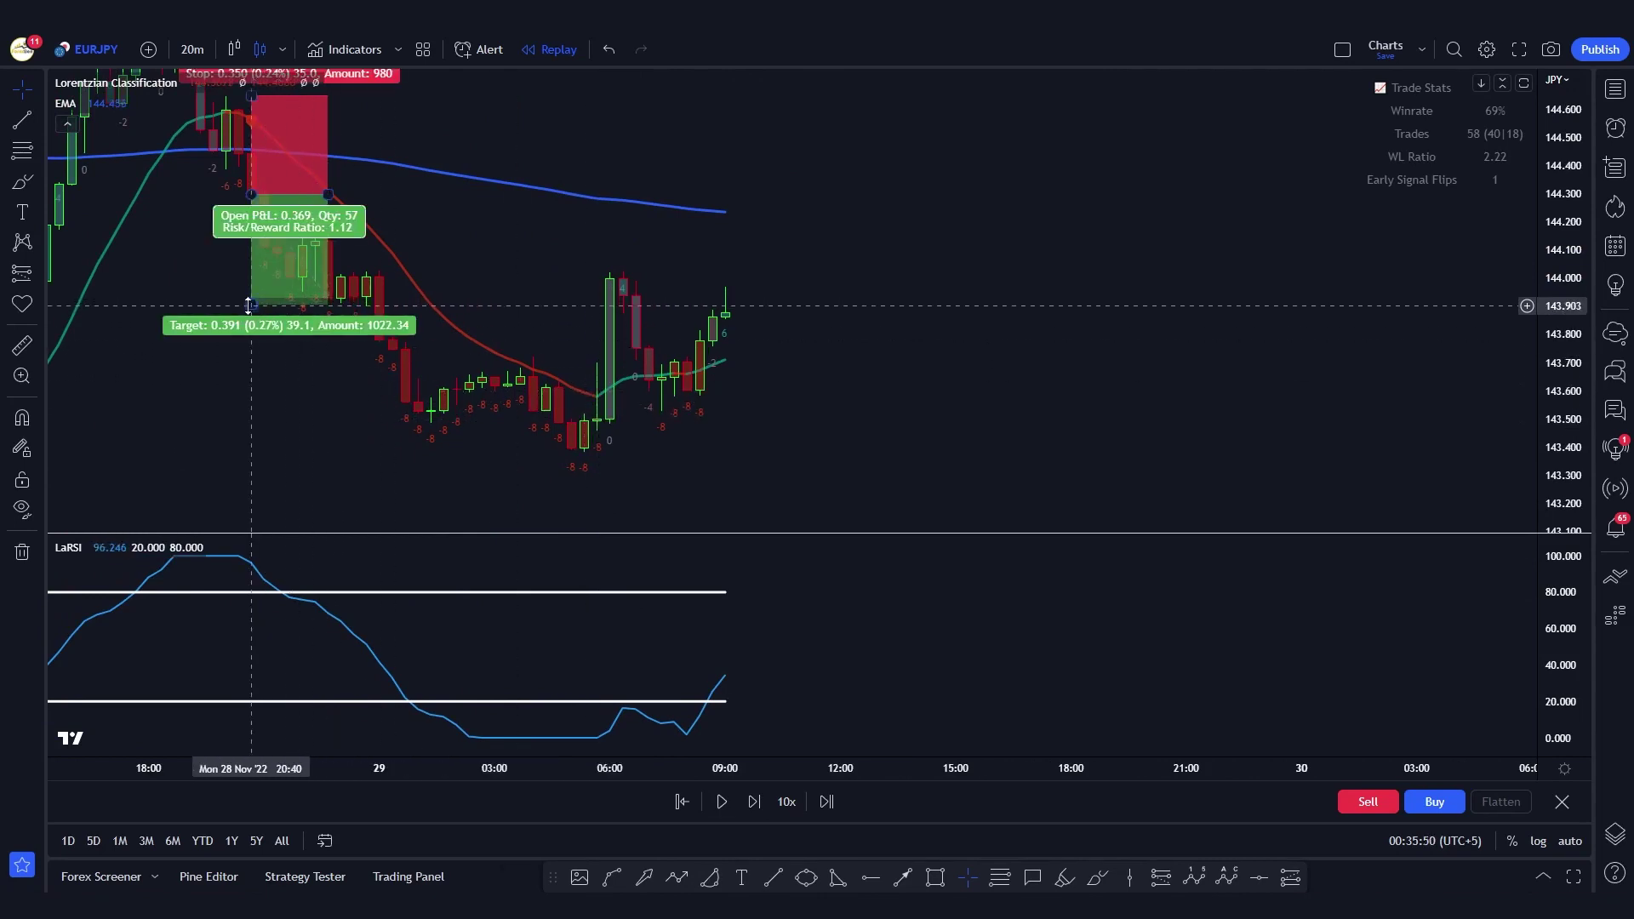
drag(254, 305, 258, 421)
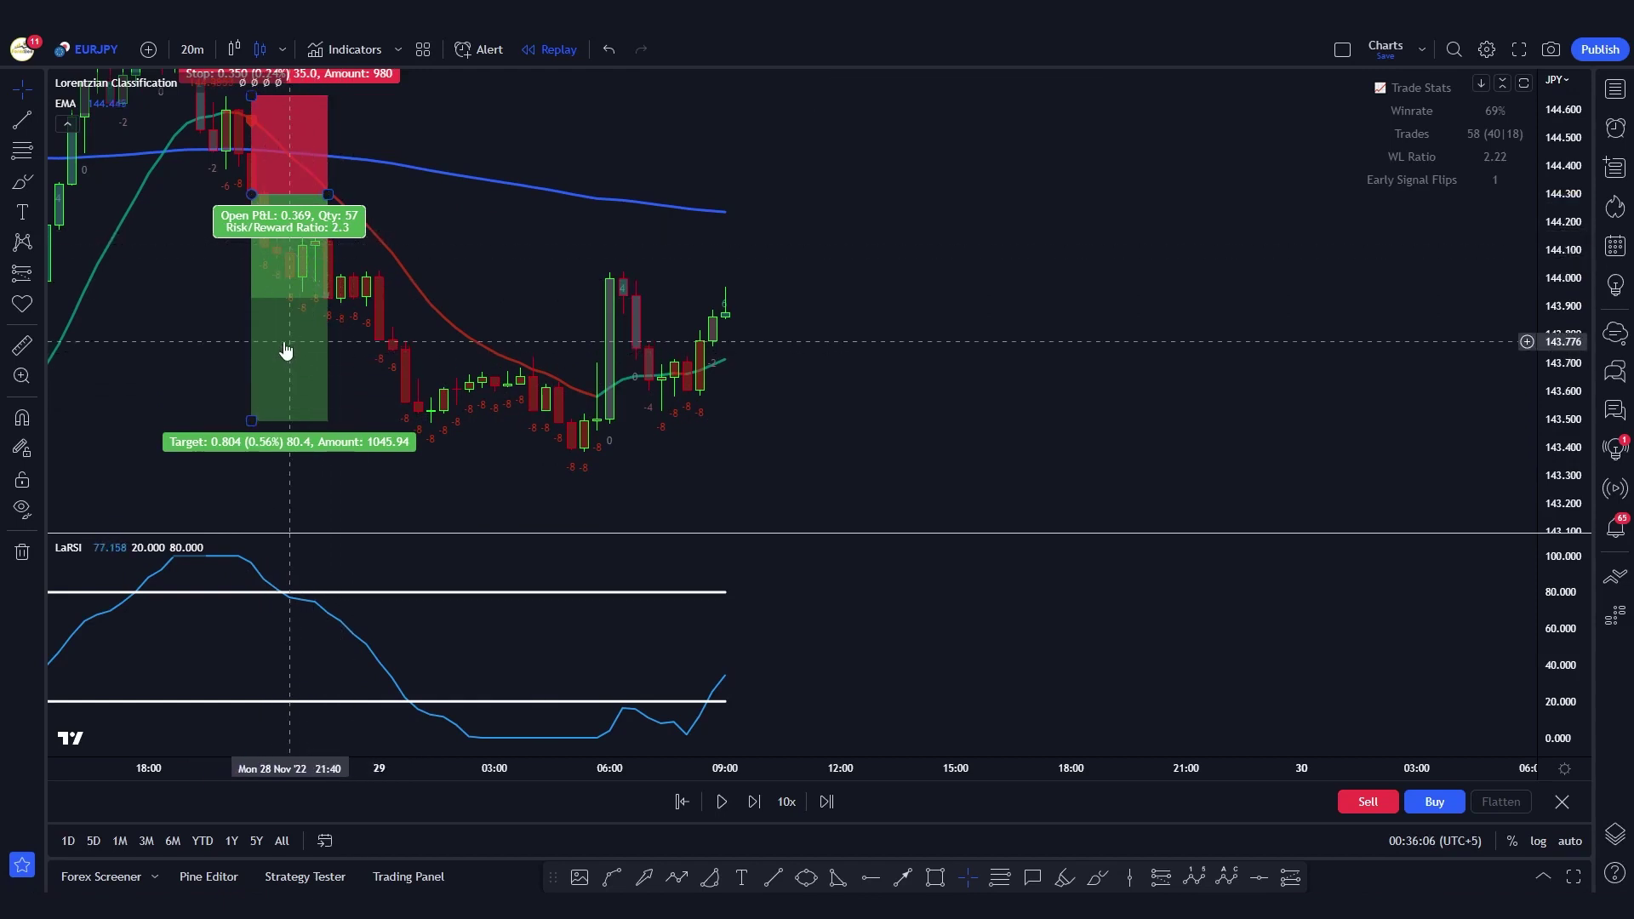
drag(253, 423, 253, 299)
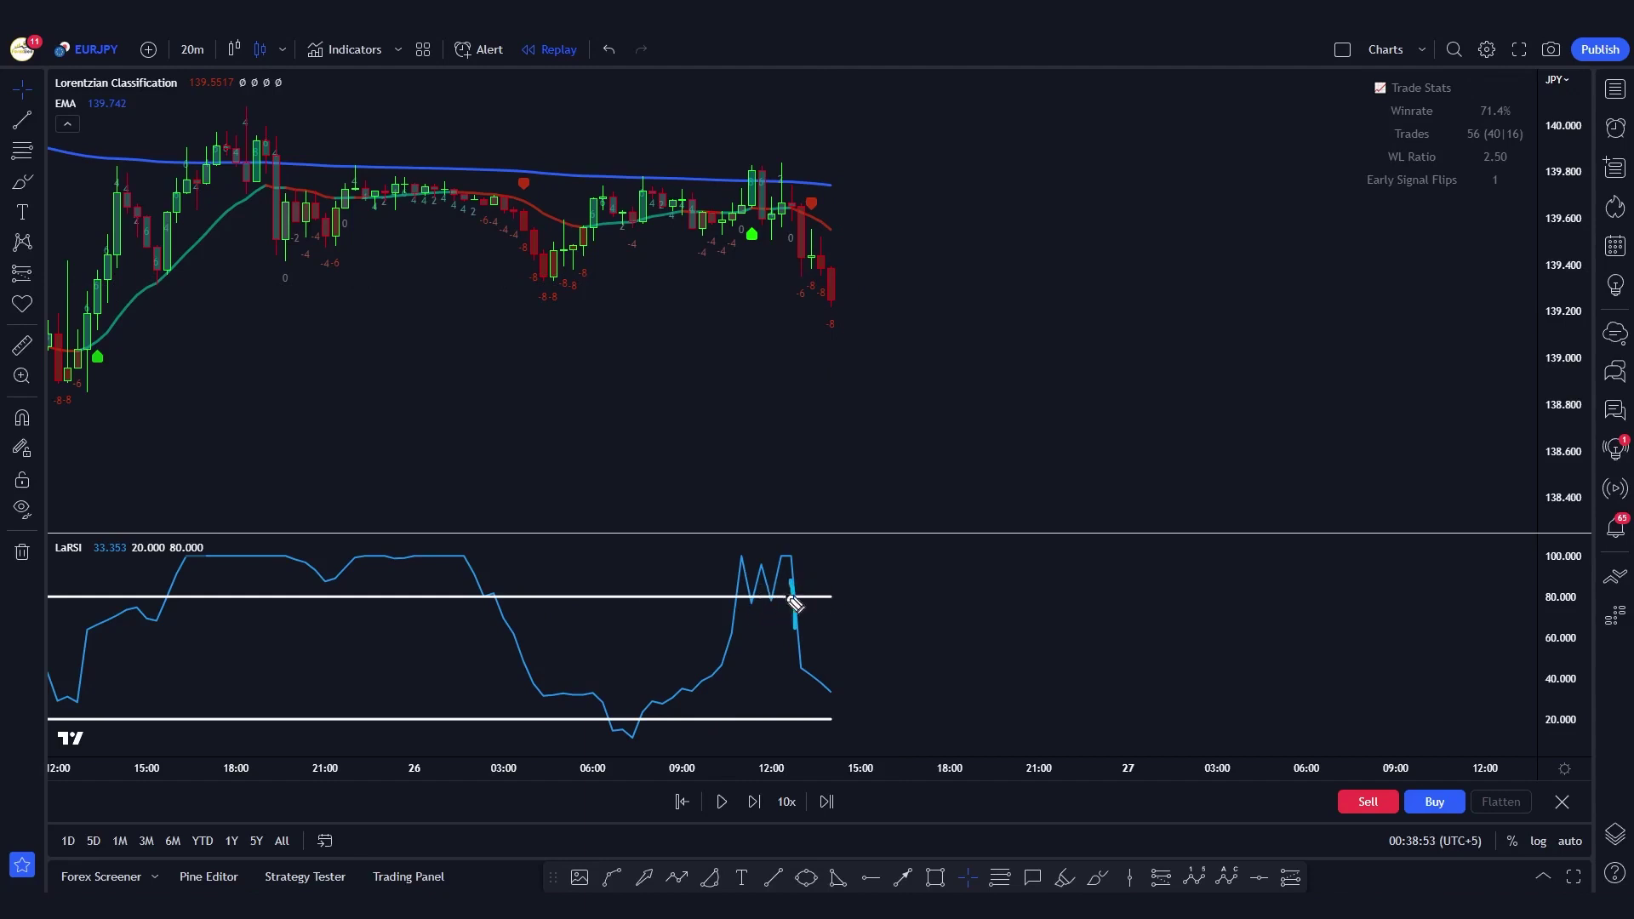
drag(857, 663, 914, 573)
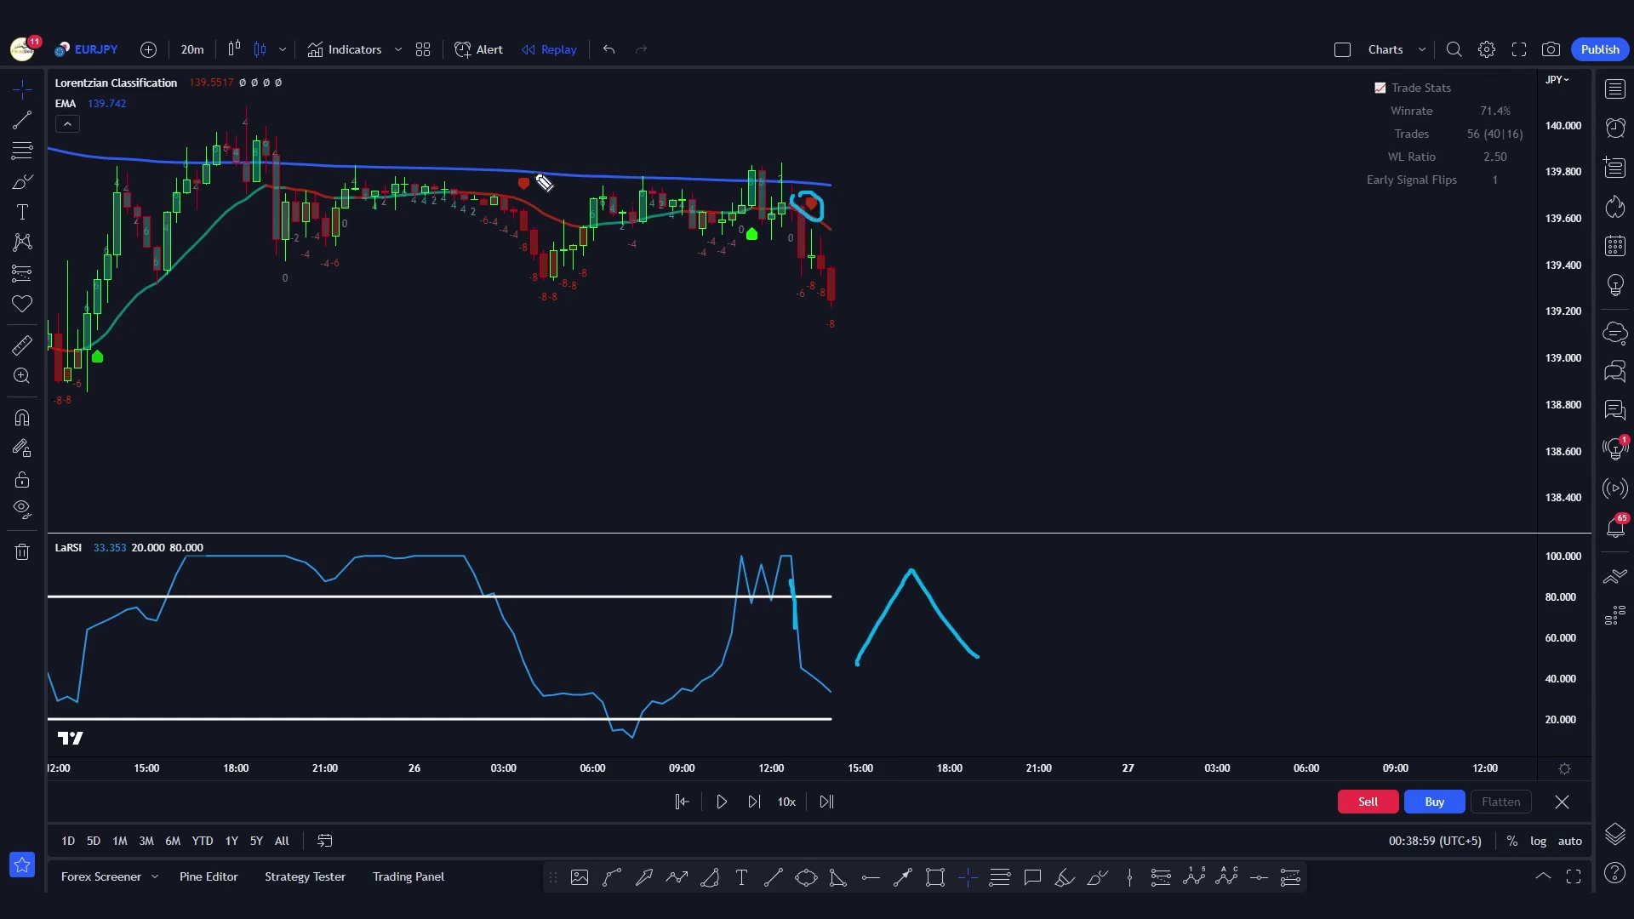
drag(545, 173, 727, 173)
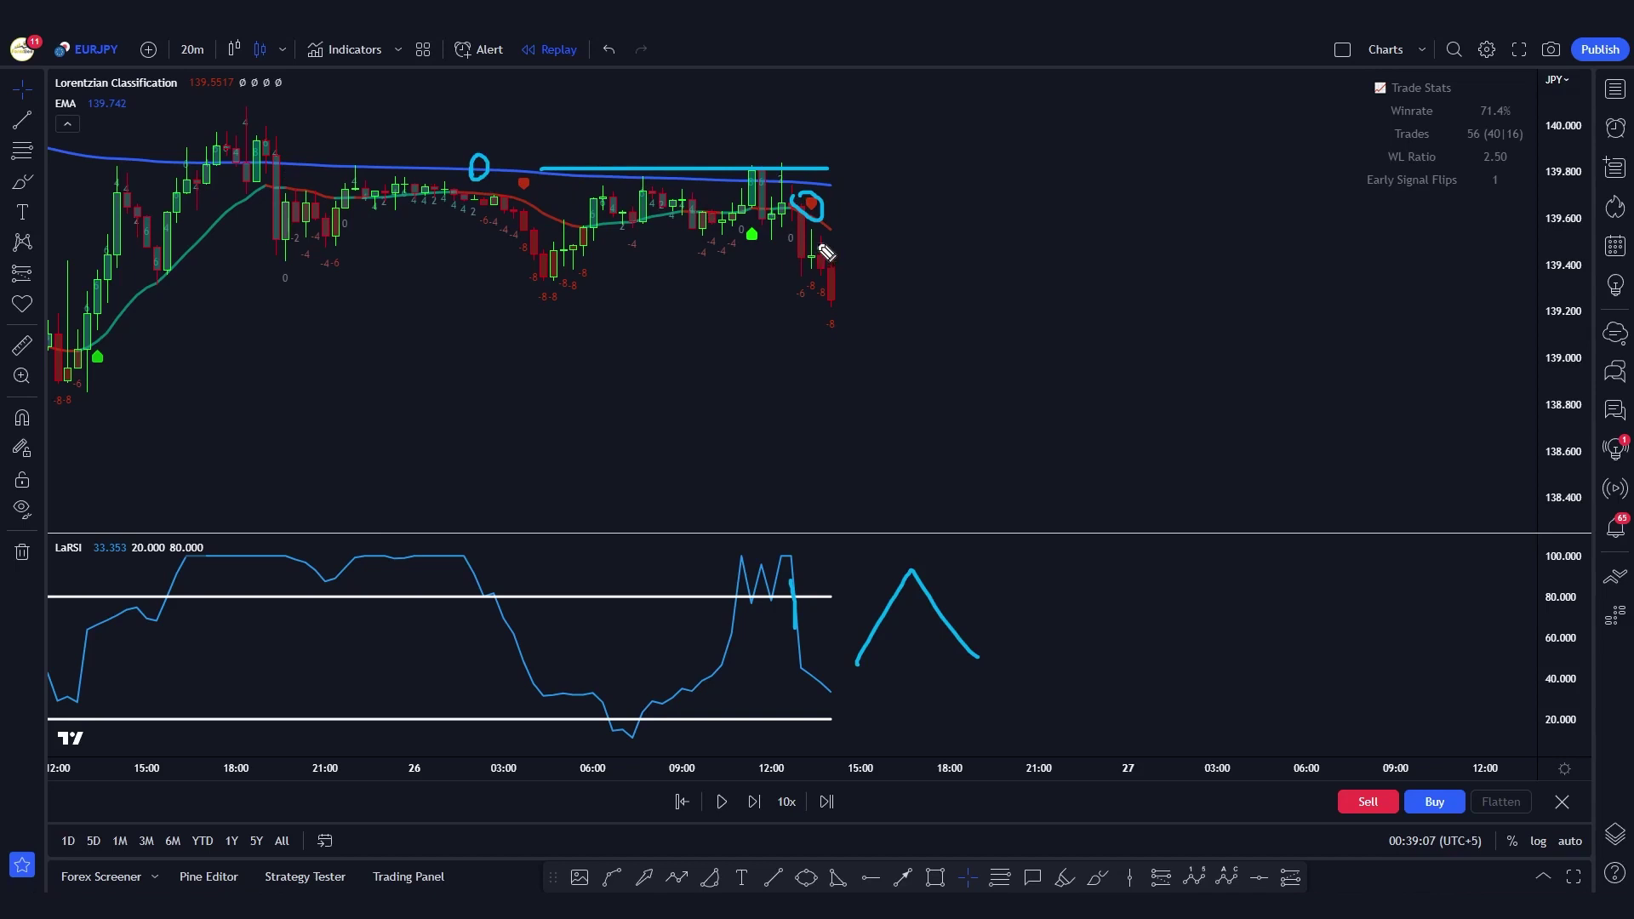
key(Escape)
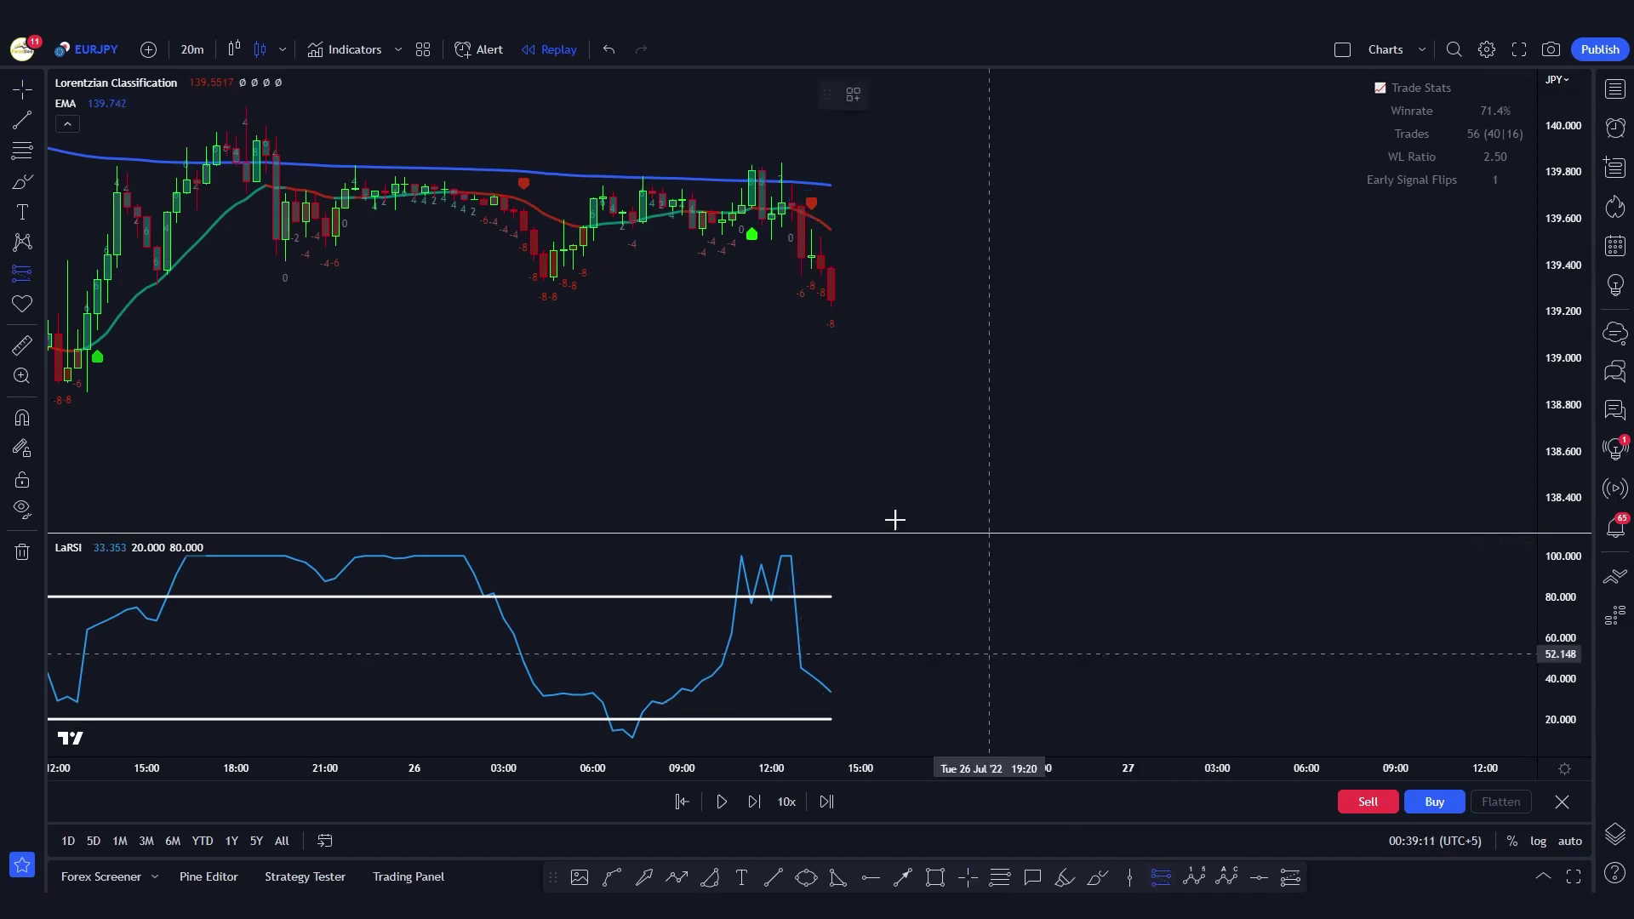
- Place a short on the latest 26 Jul candle with stop about 139.741 and replay the fall
click(812, 257)
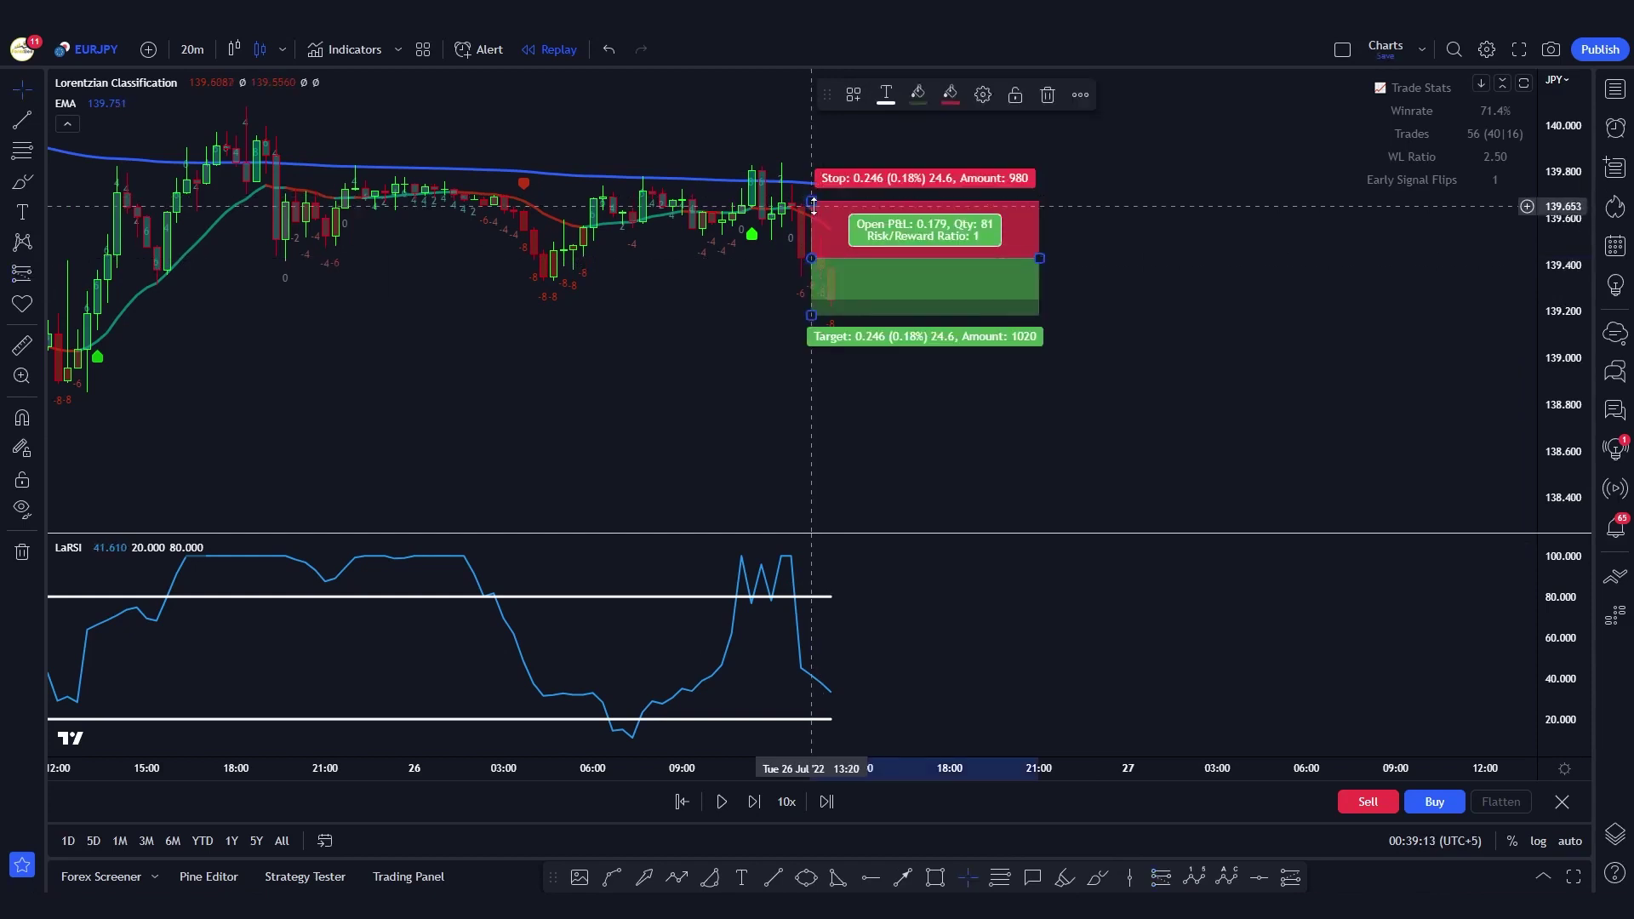
drag(811, 202, 810, 187)
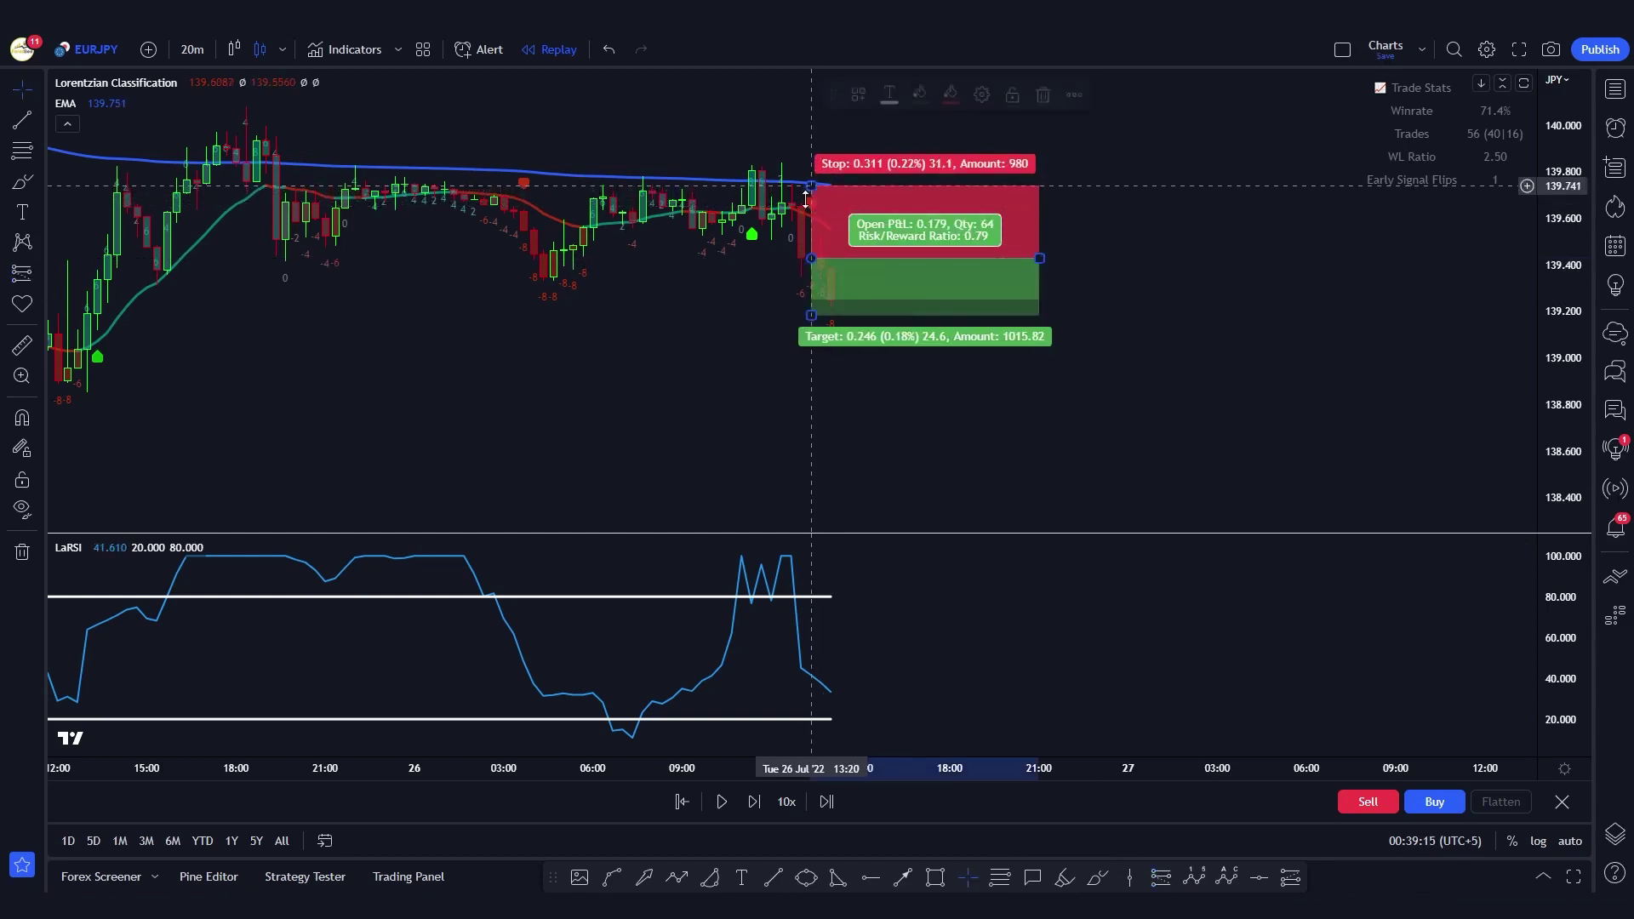
click(849, 380)
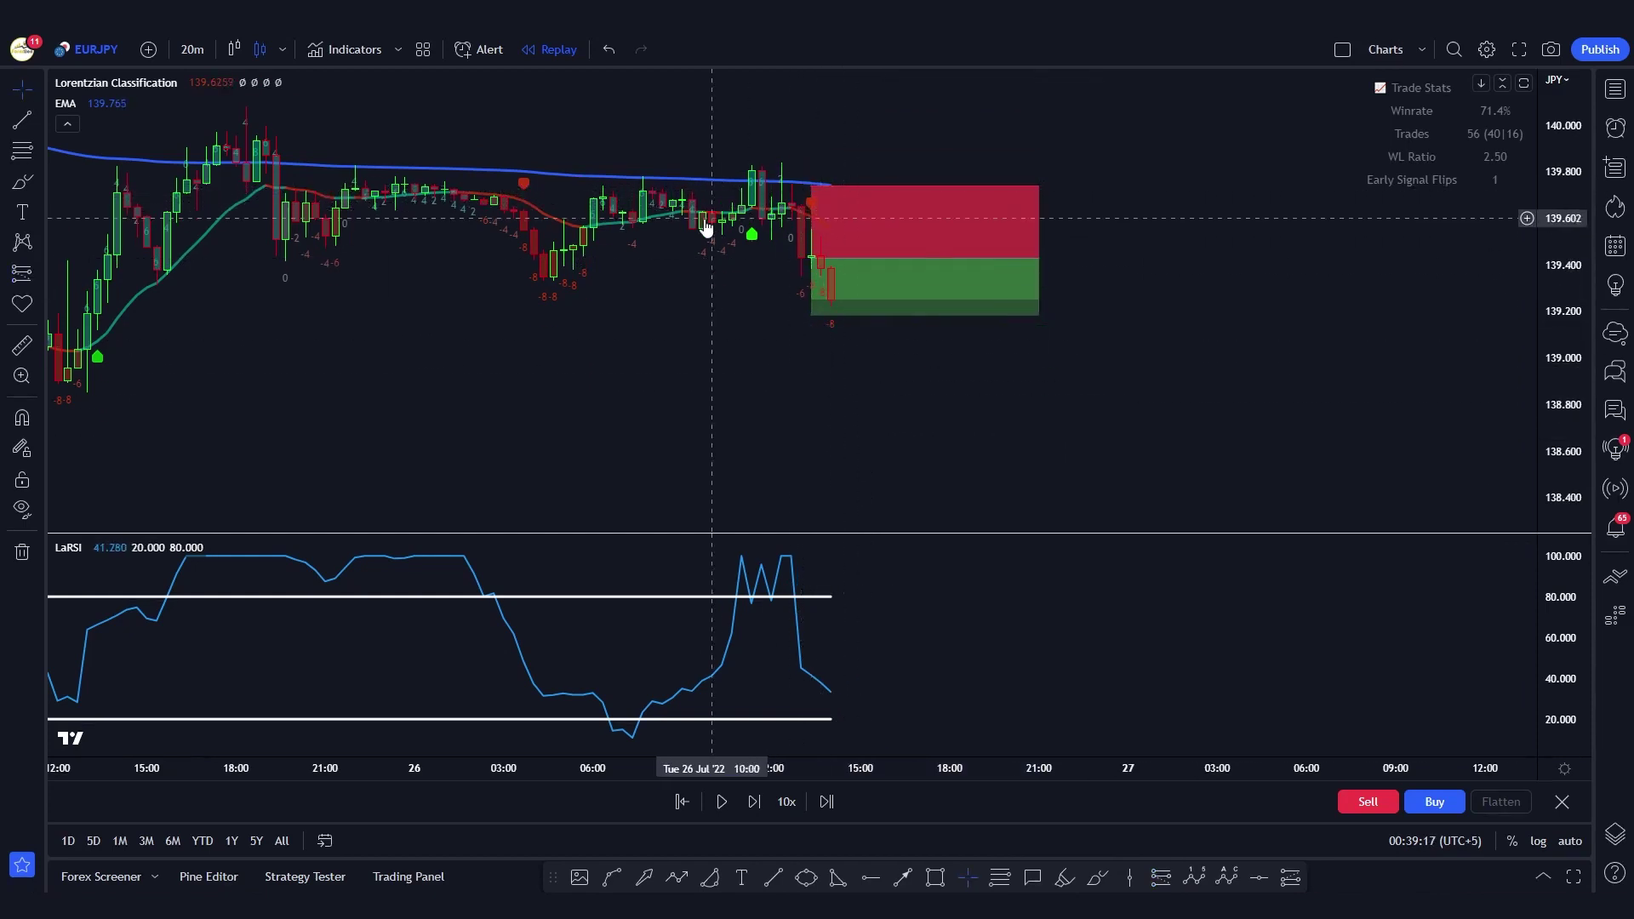
click(718, 813)
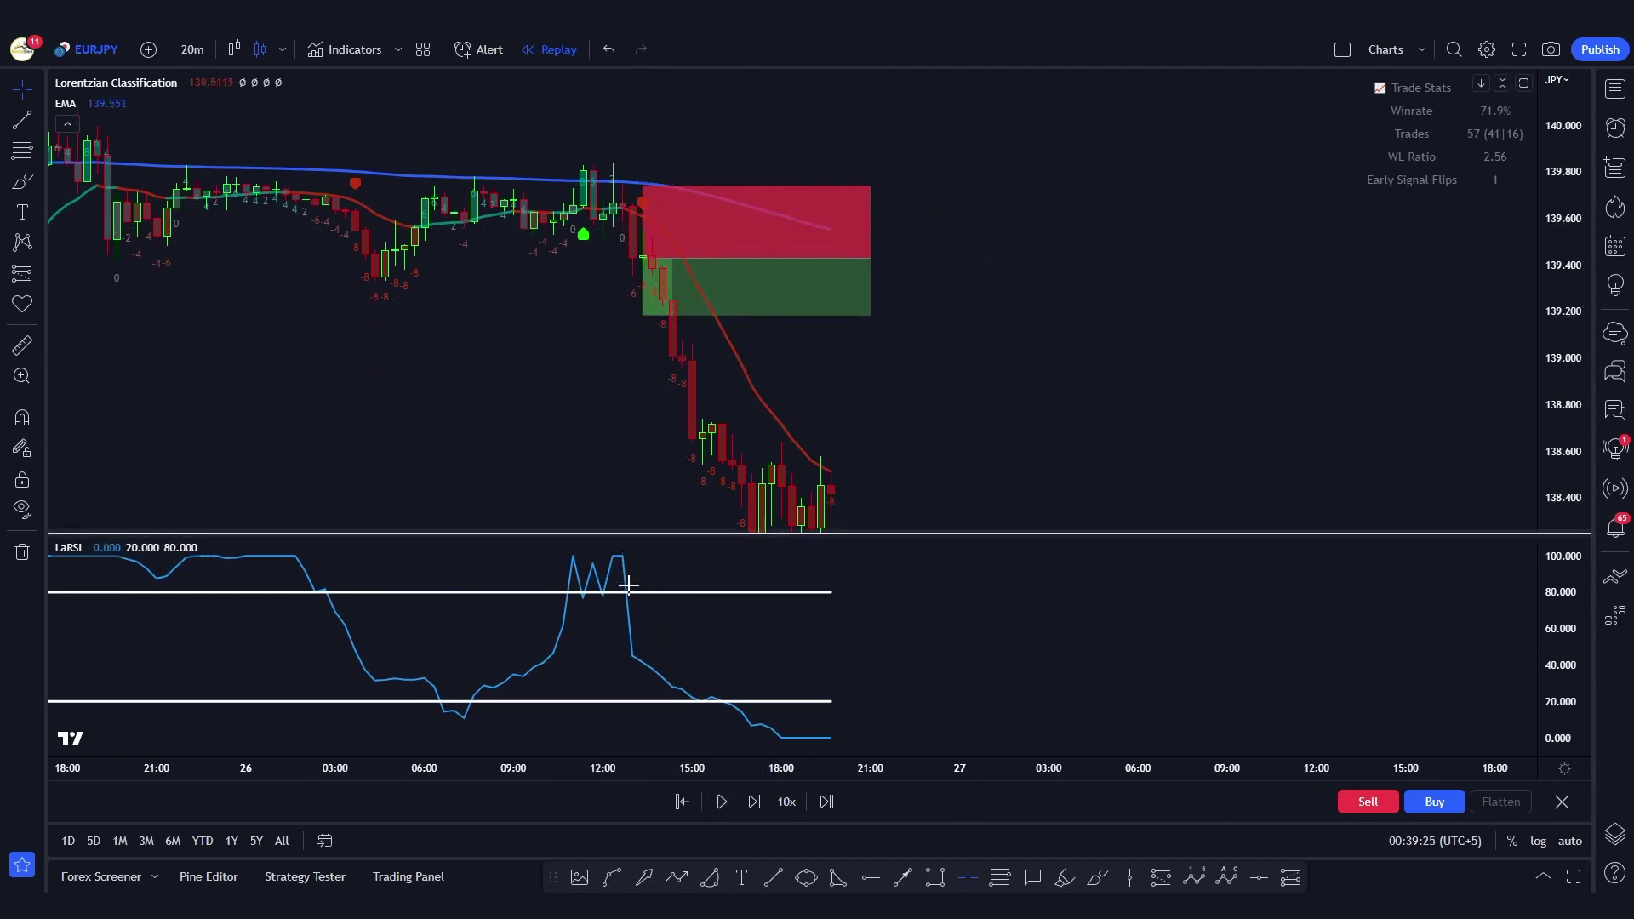
click(720, 804)
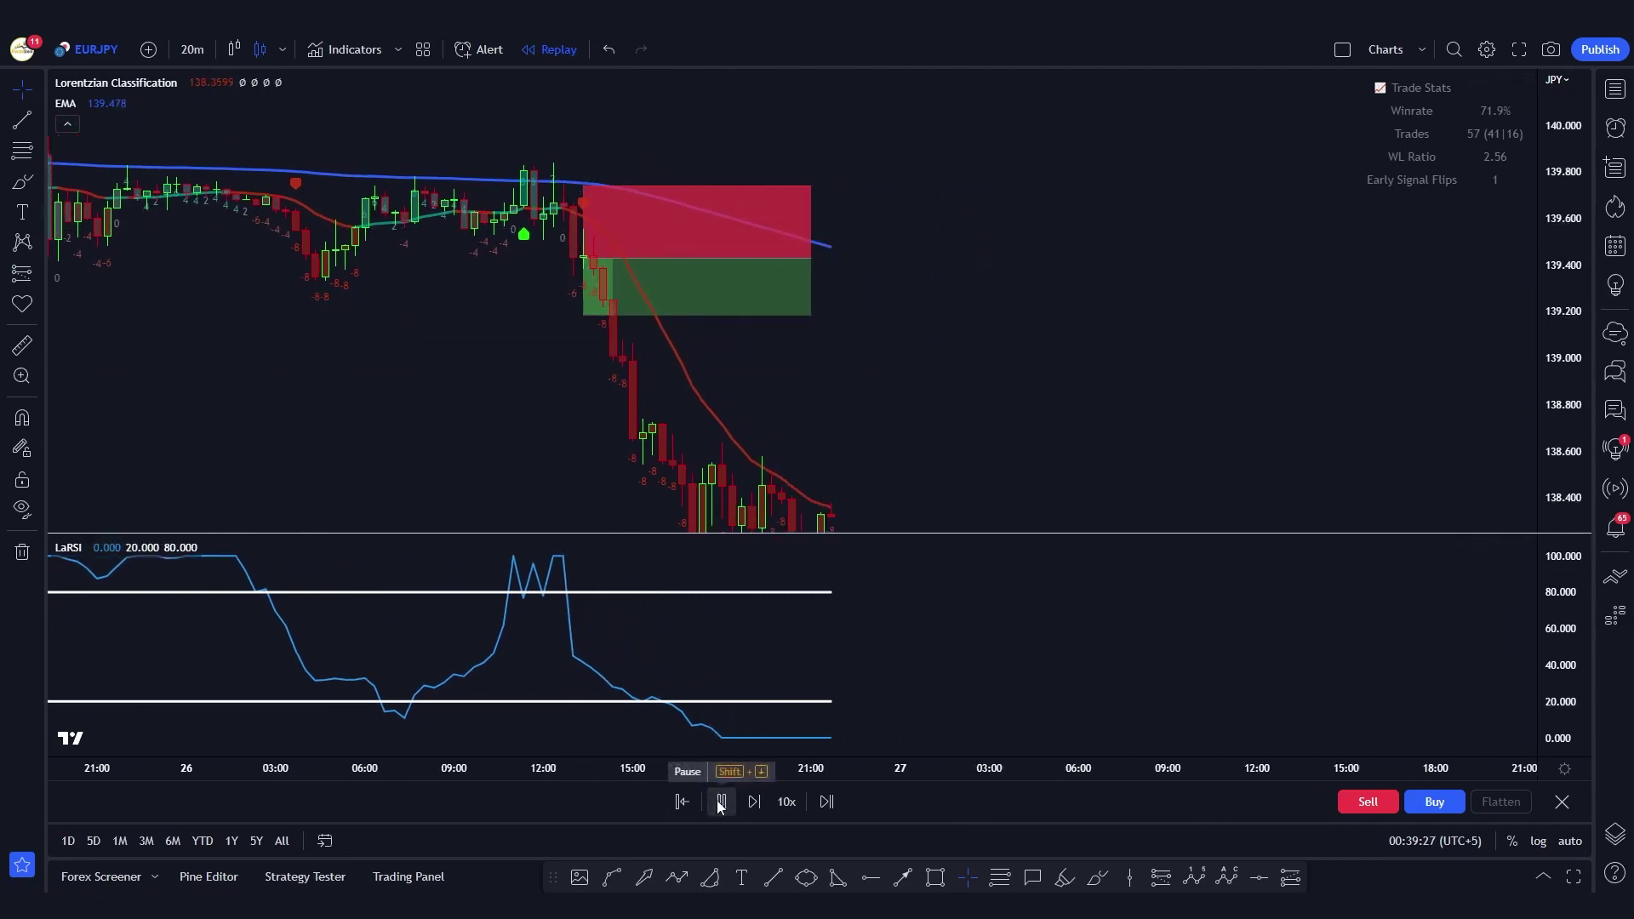
click(720, 804)
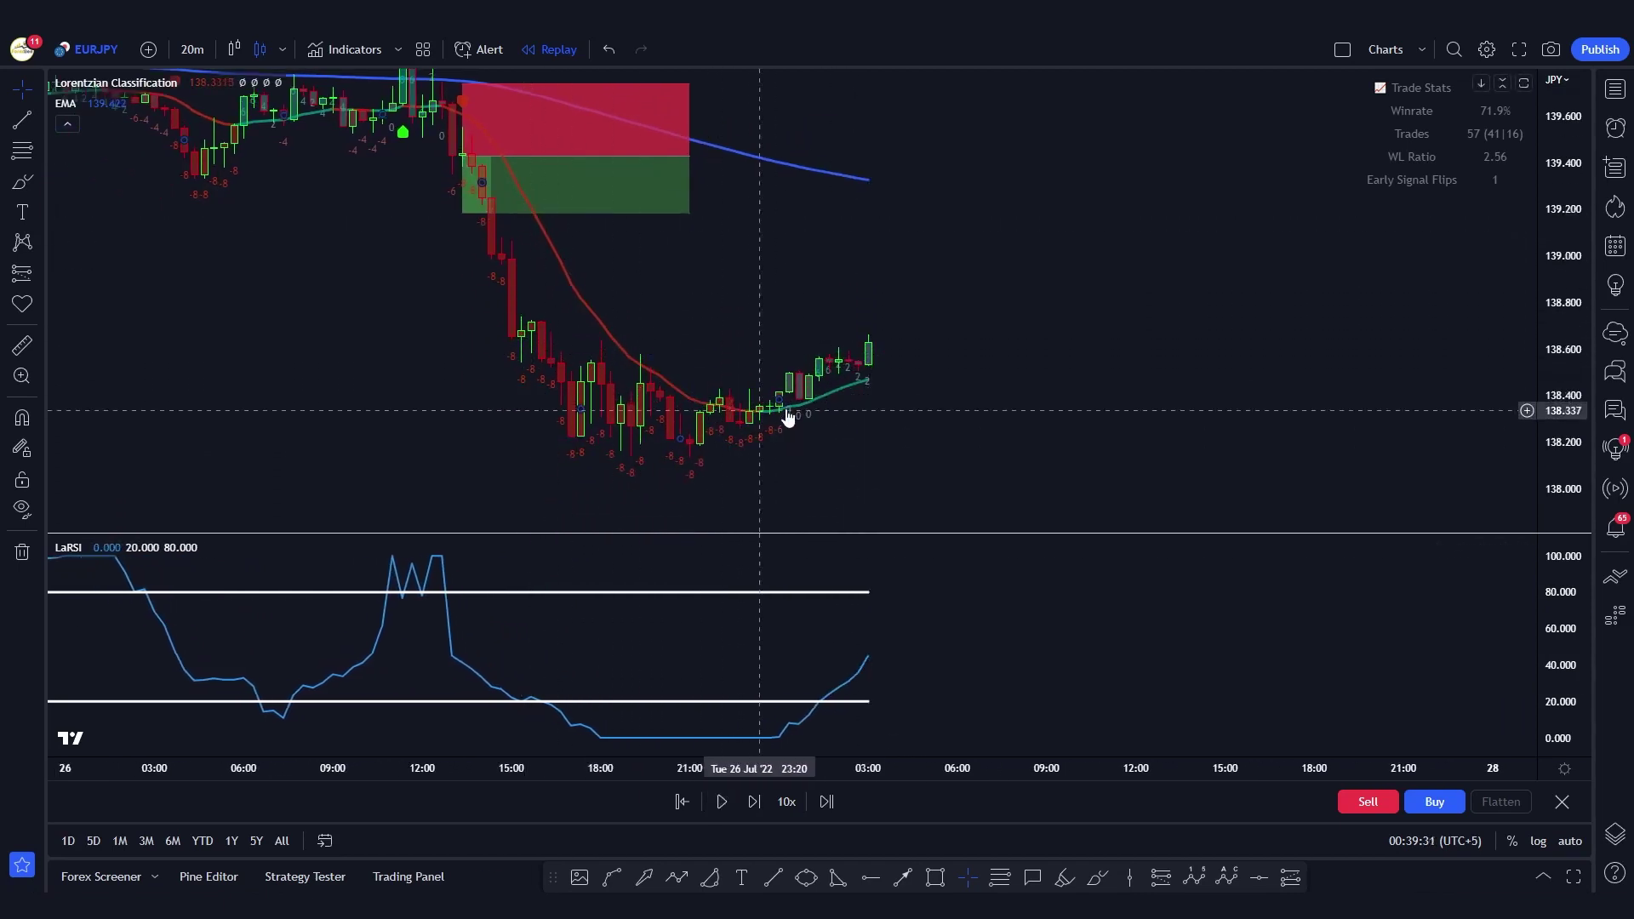
- Extend the short's target down to the move's low for a 3.48 risk/reward
click(473, 167)
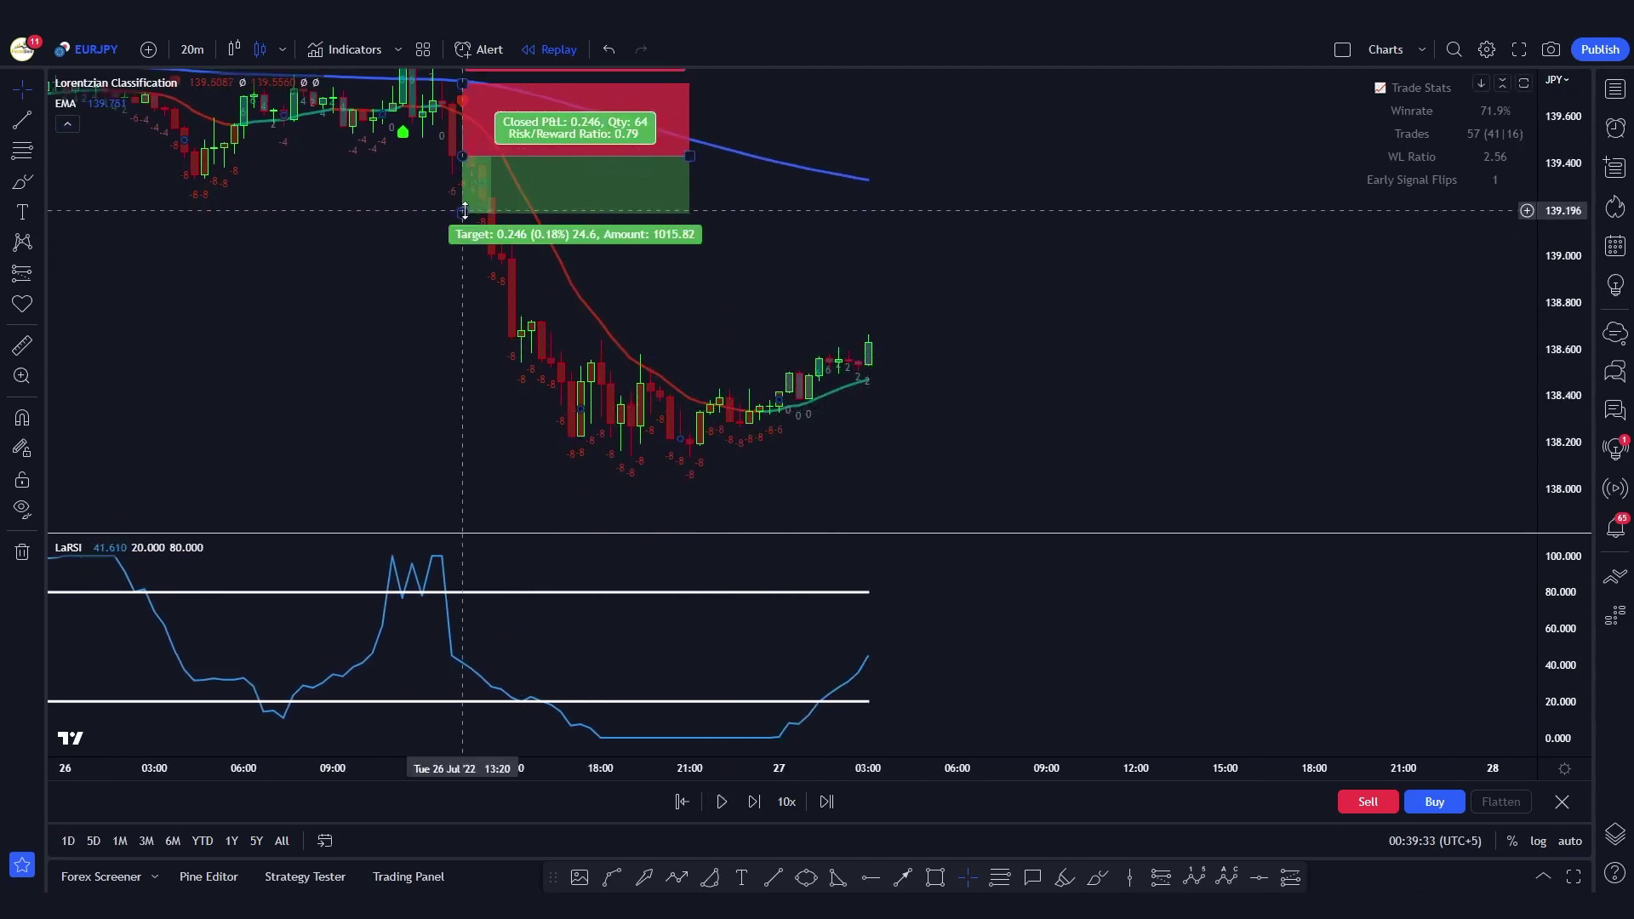
drag(463, 212, 458, 408)
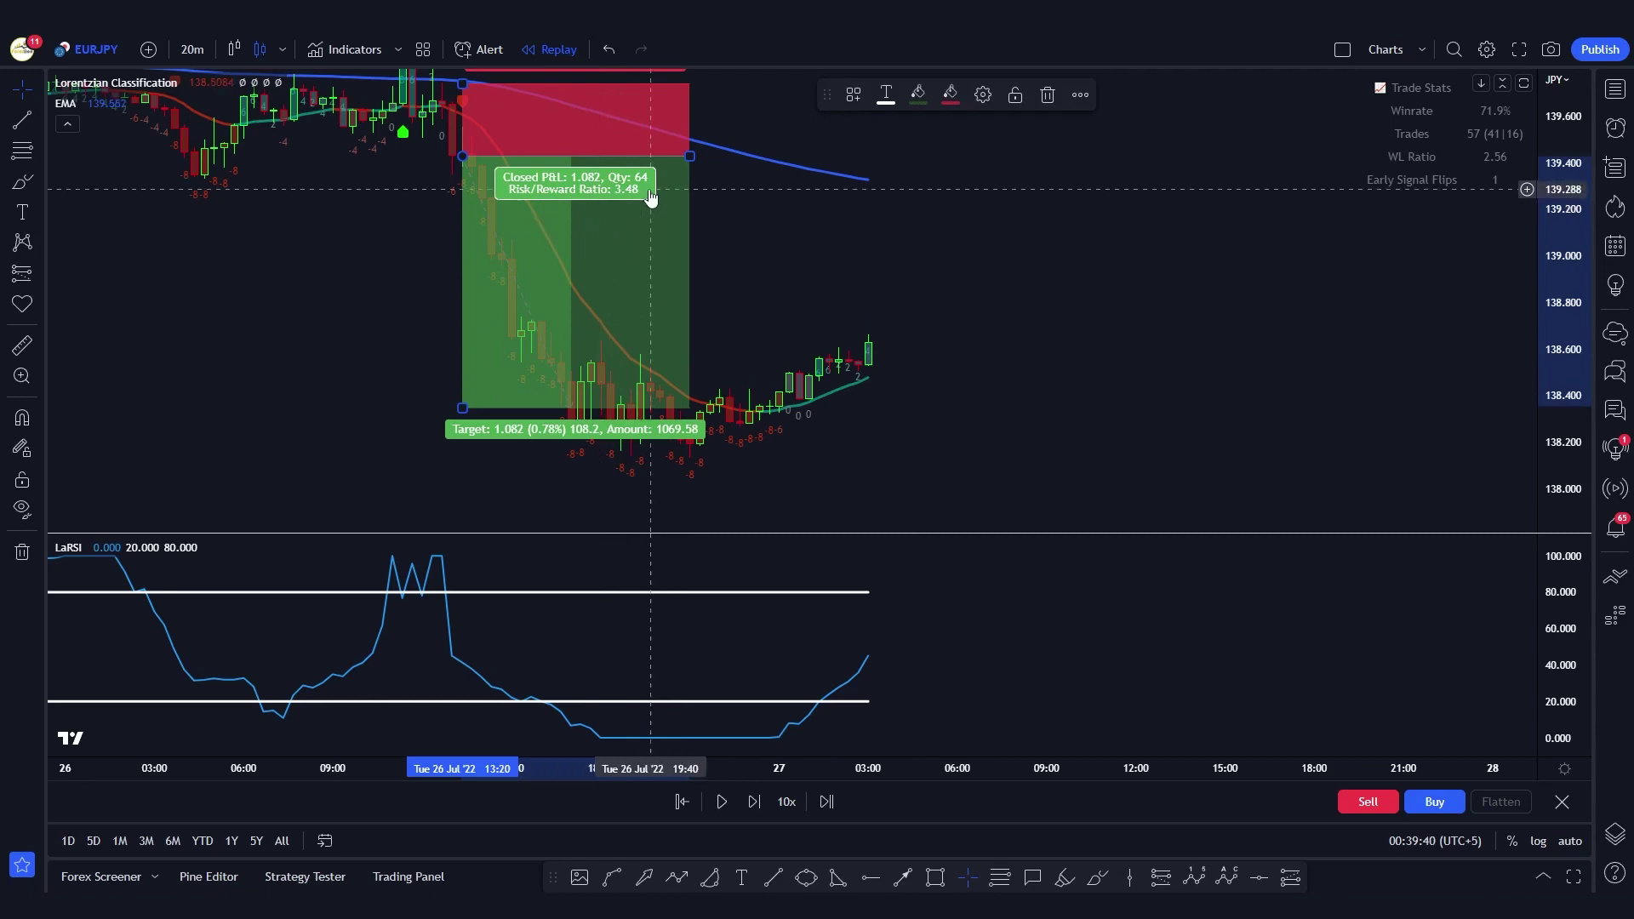
click(766, 216)
drag(757, 236, 764, 326)
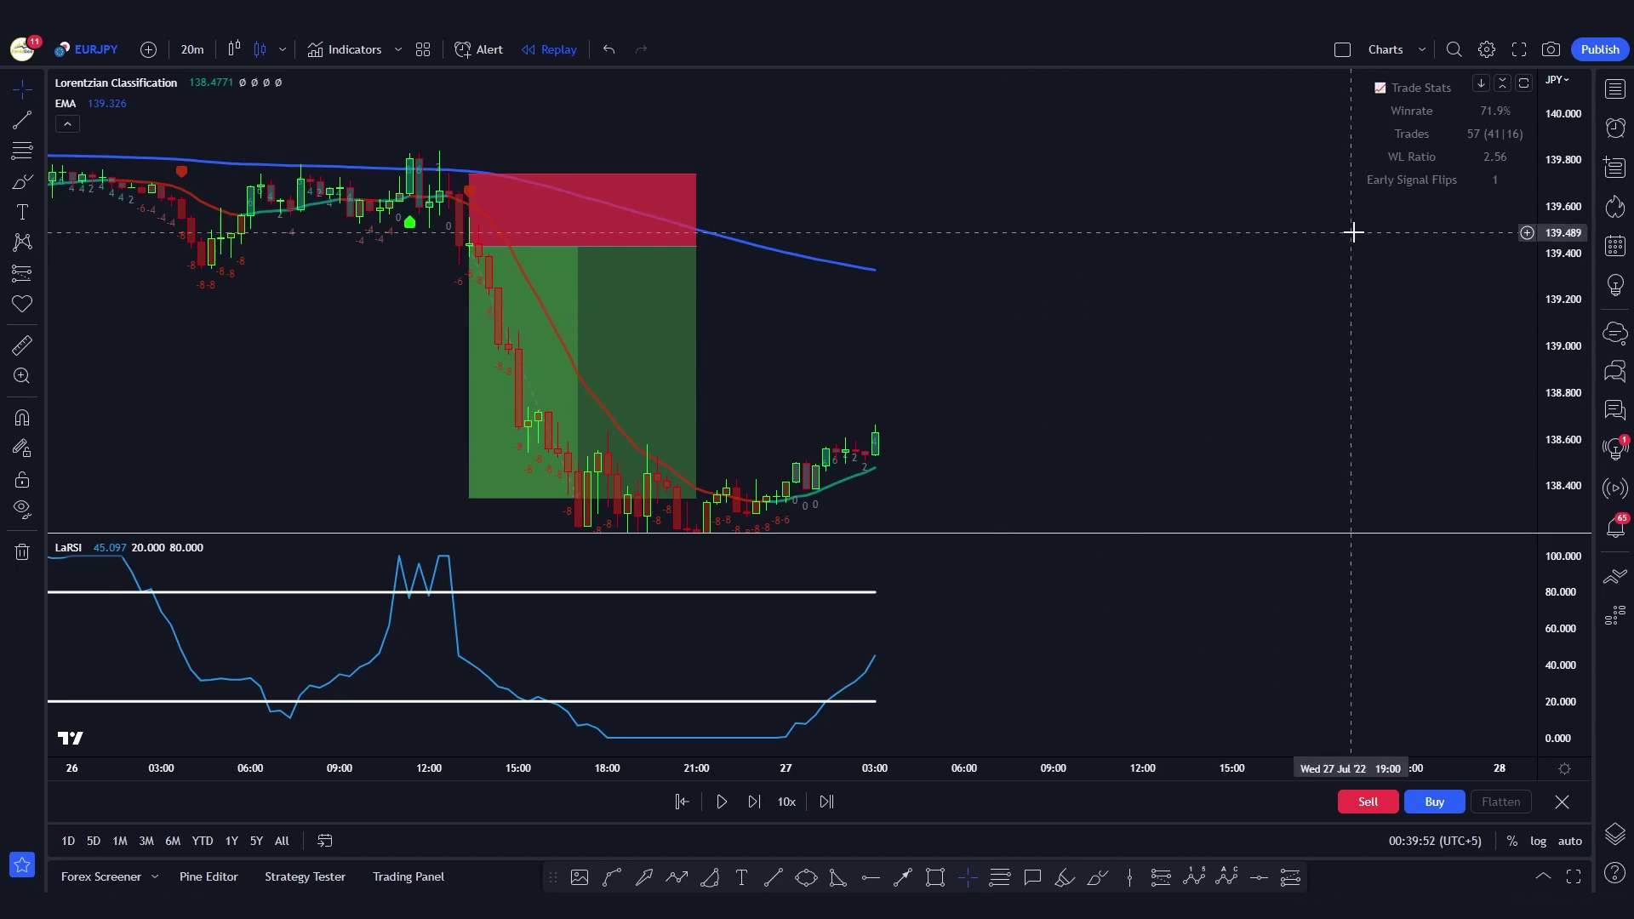
drag(846, 379, 994, 335)
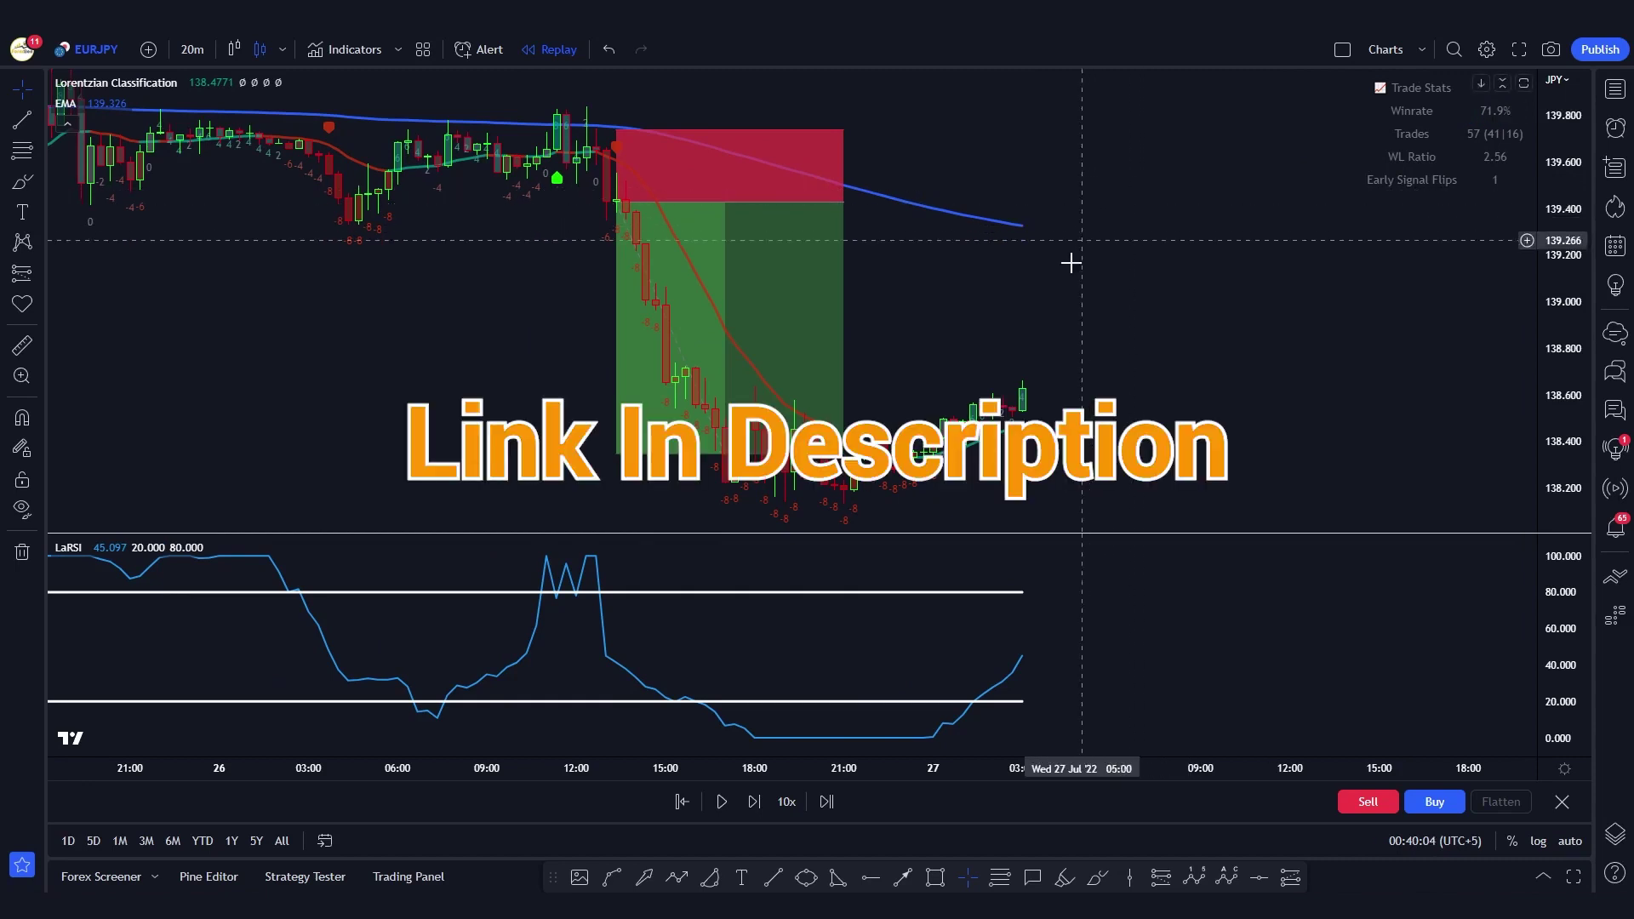
drag(1064, 268, 944, 349)
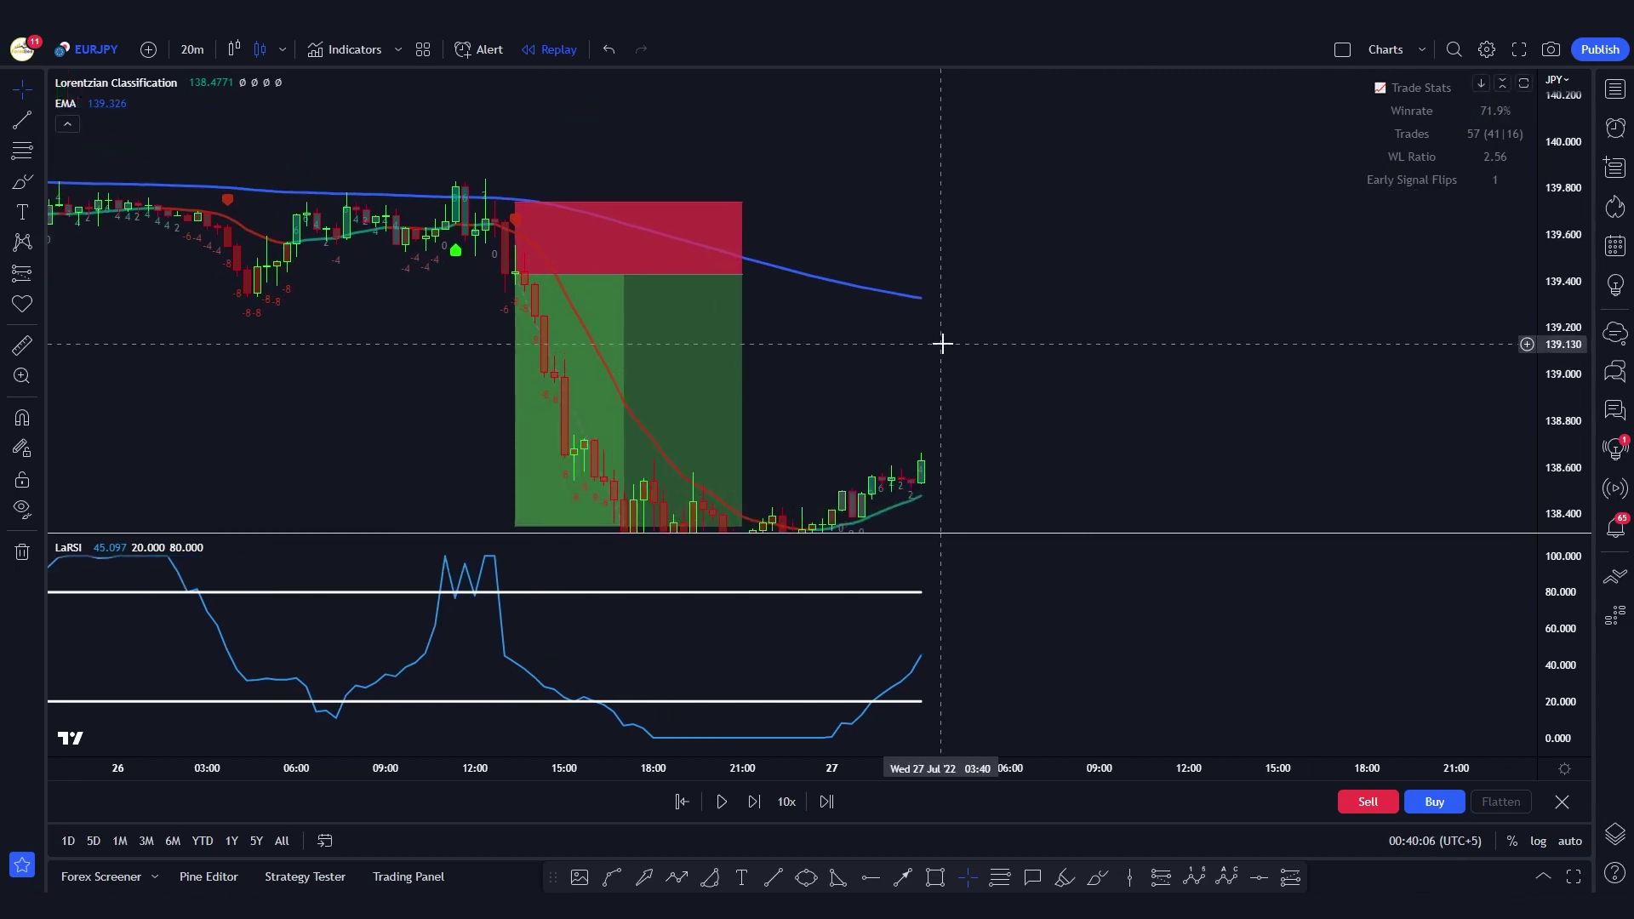